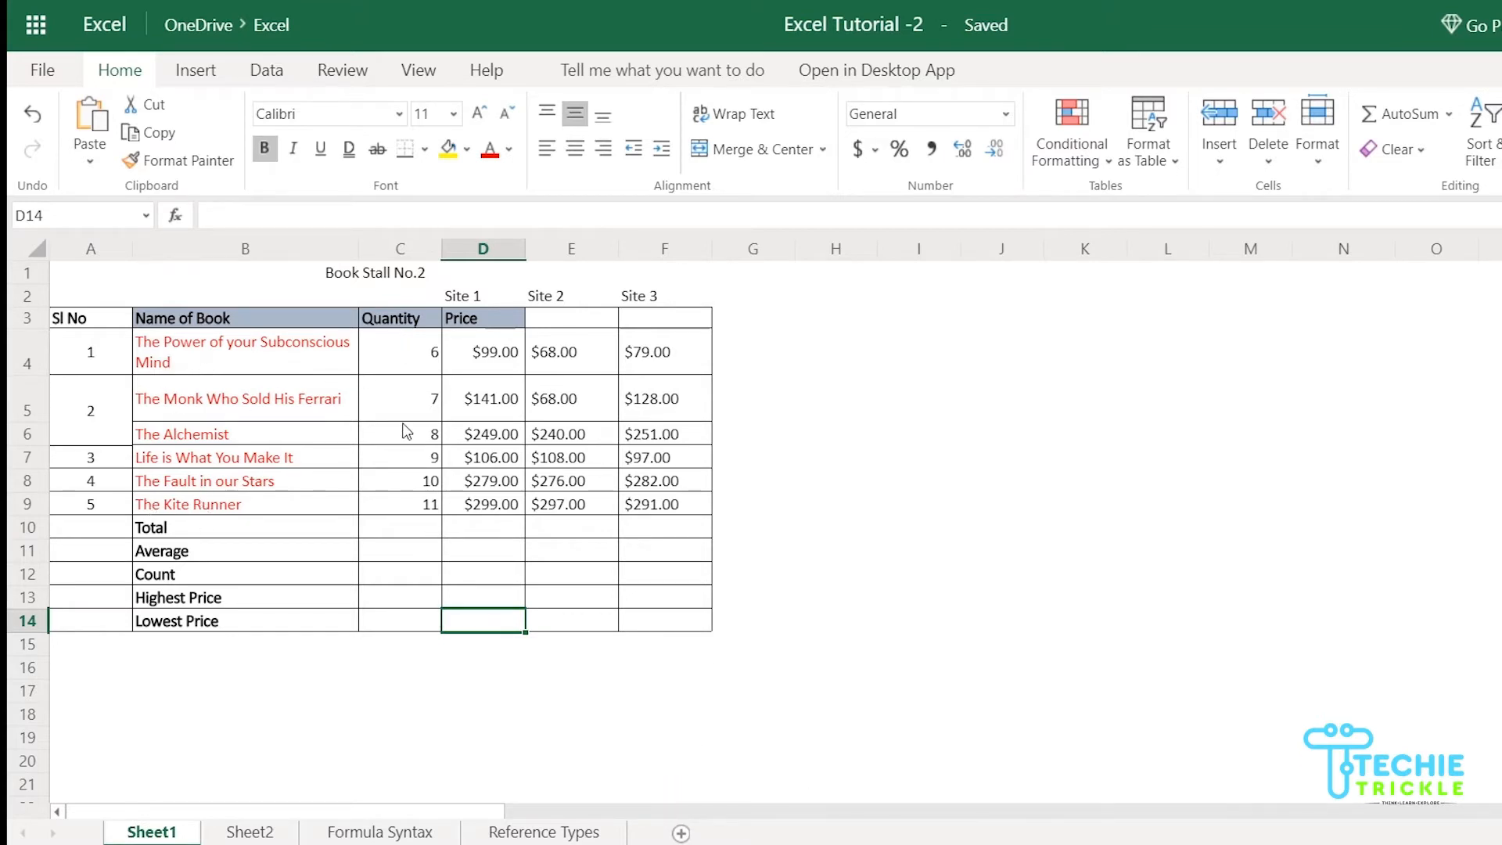
Step: Examine the book table's quantities and the price columns for Site 1, Site 2 and Site 3
{"action": "left_click", "coordinate": [421, 354]}
{"action": "left_click", "coordinate": [408, 409]}
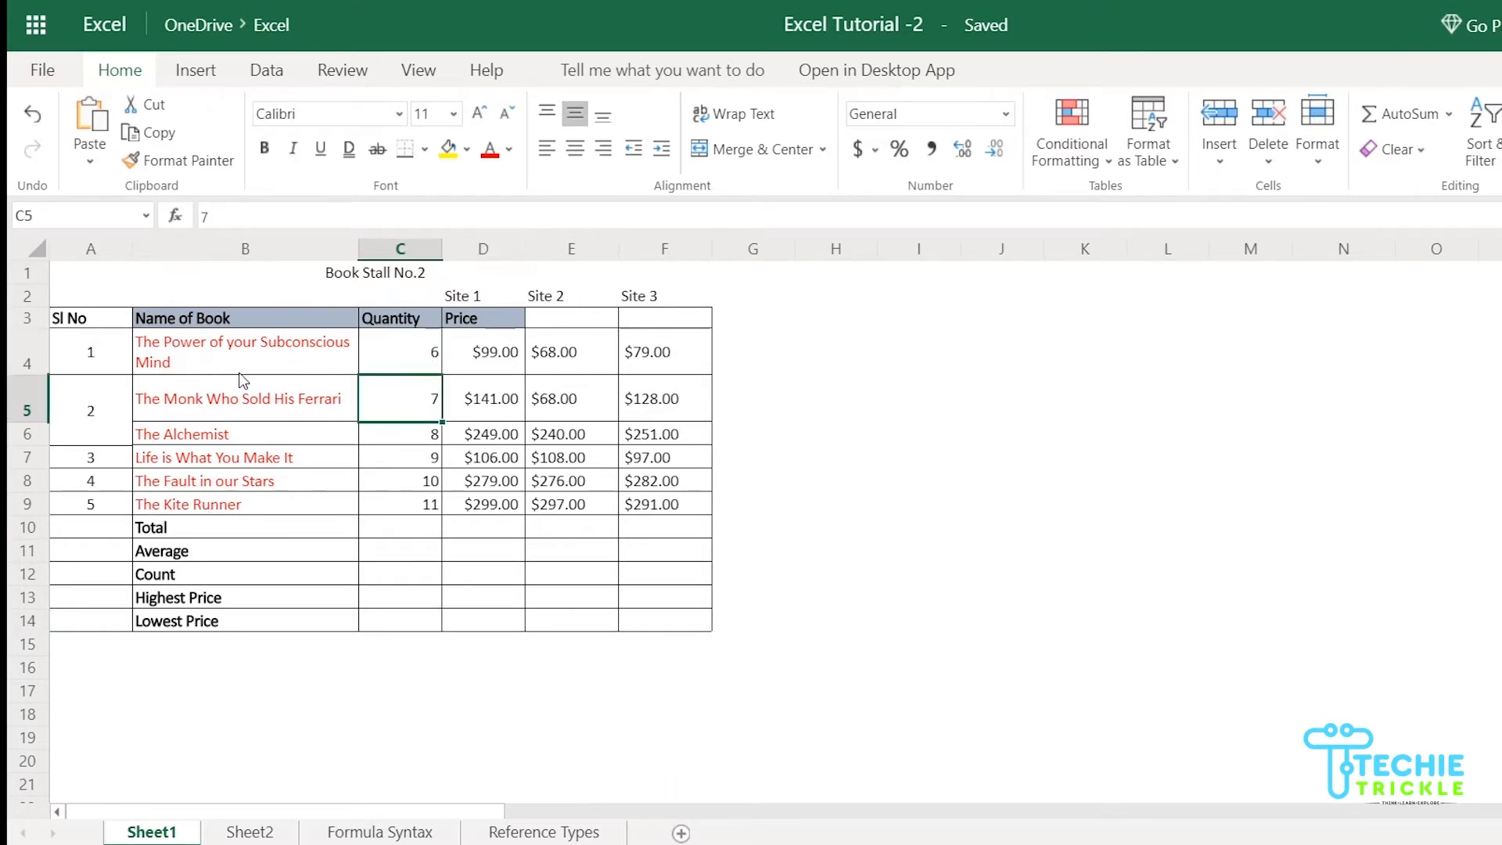
{"action": "left_click", "coordinate": [240, 373]}
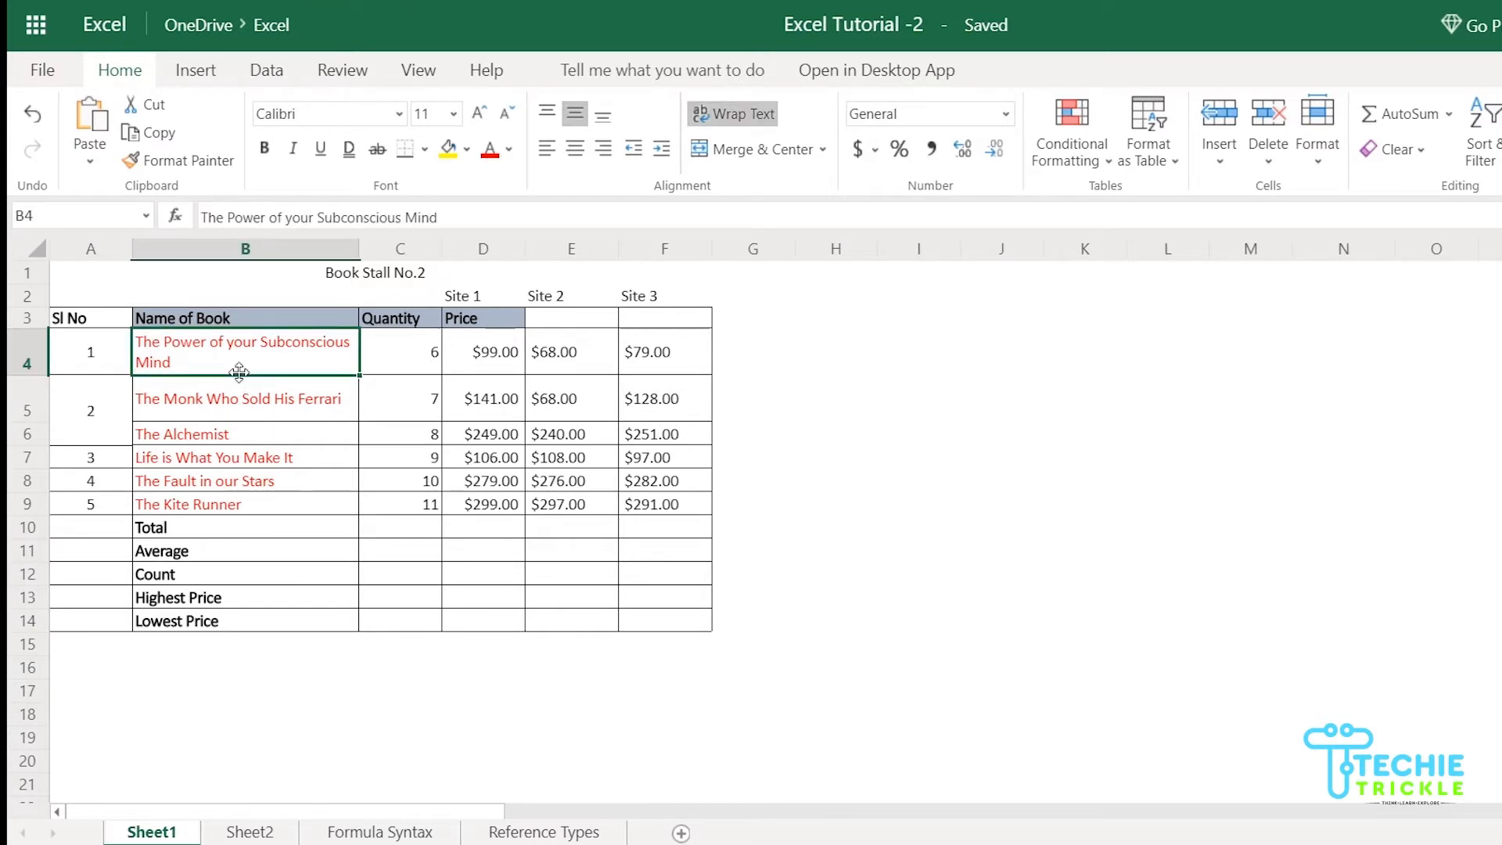
{"action": "left_click", "coordinate": [401, 346]}
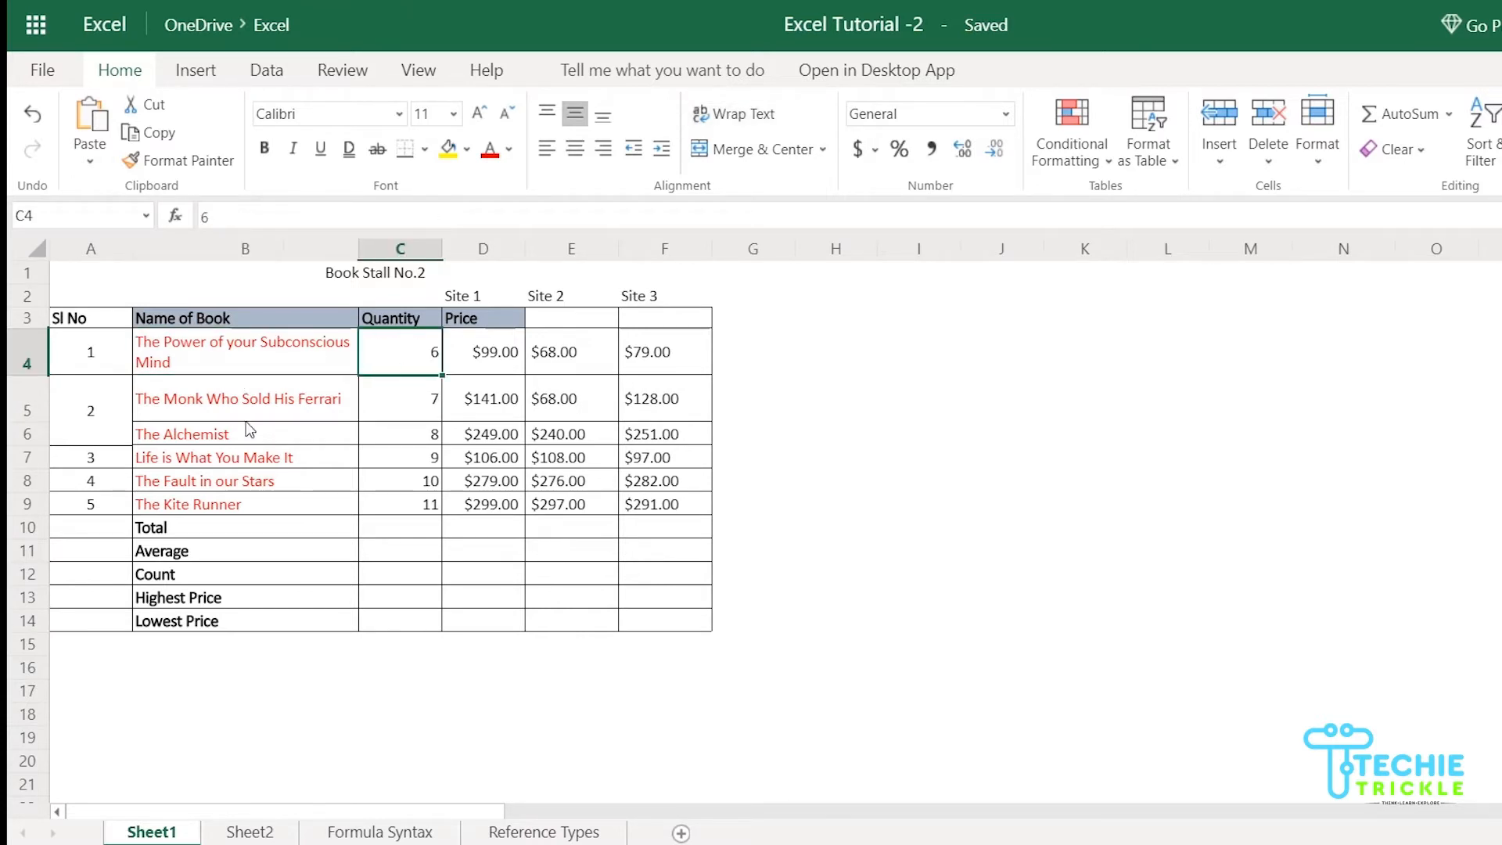
{"action": "left_click", "coordinate": [391, 397]}
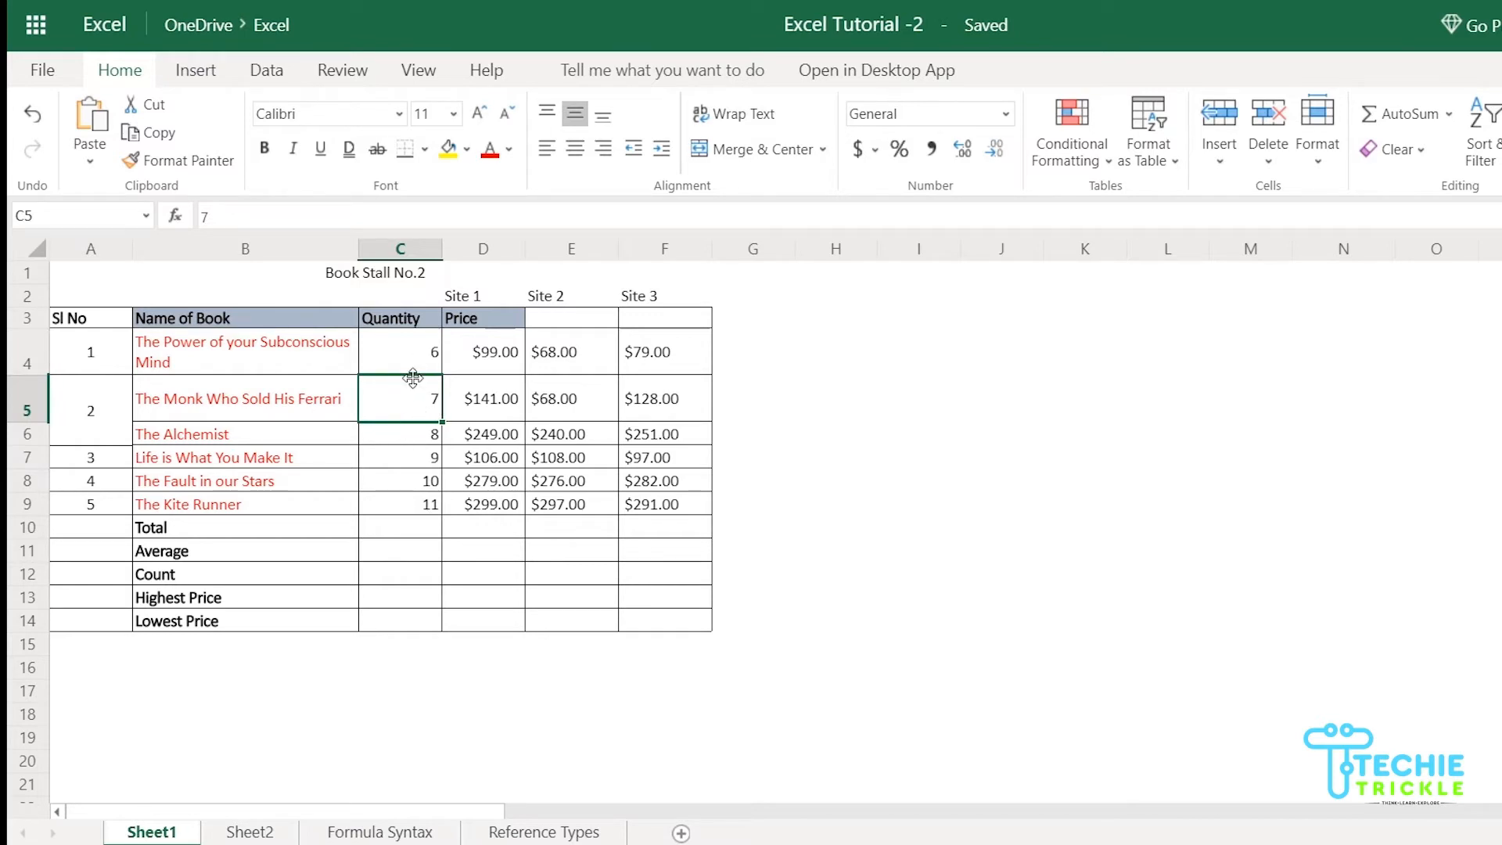
{"action": "left_click", "coordinate": [404, 499]}
{"action": "left_click", "coordinate": [396, 432]}
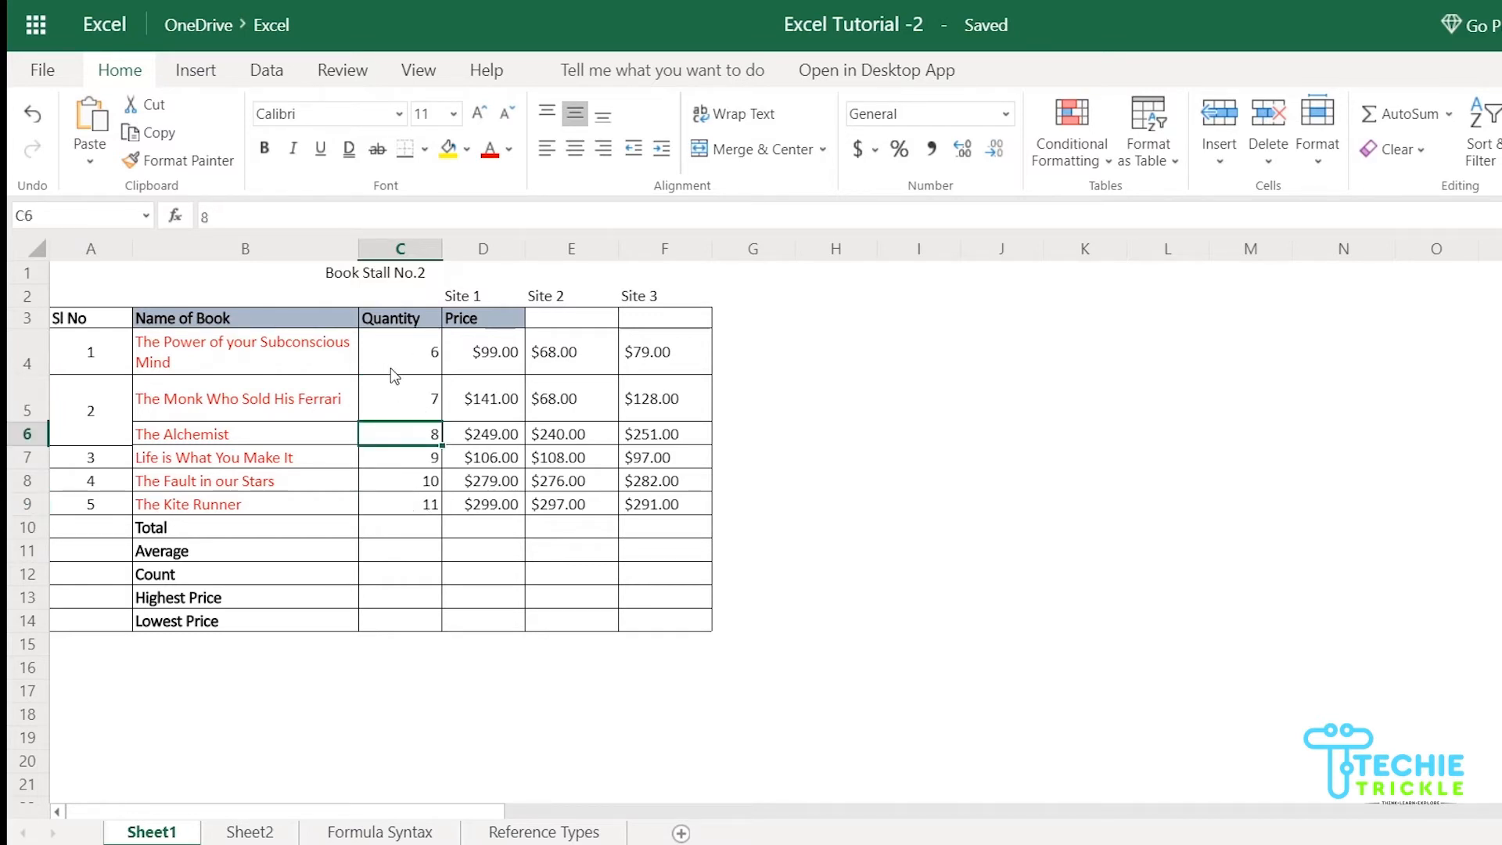
{"action": "left_click", "coordinate": [392, 371]}
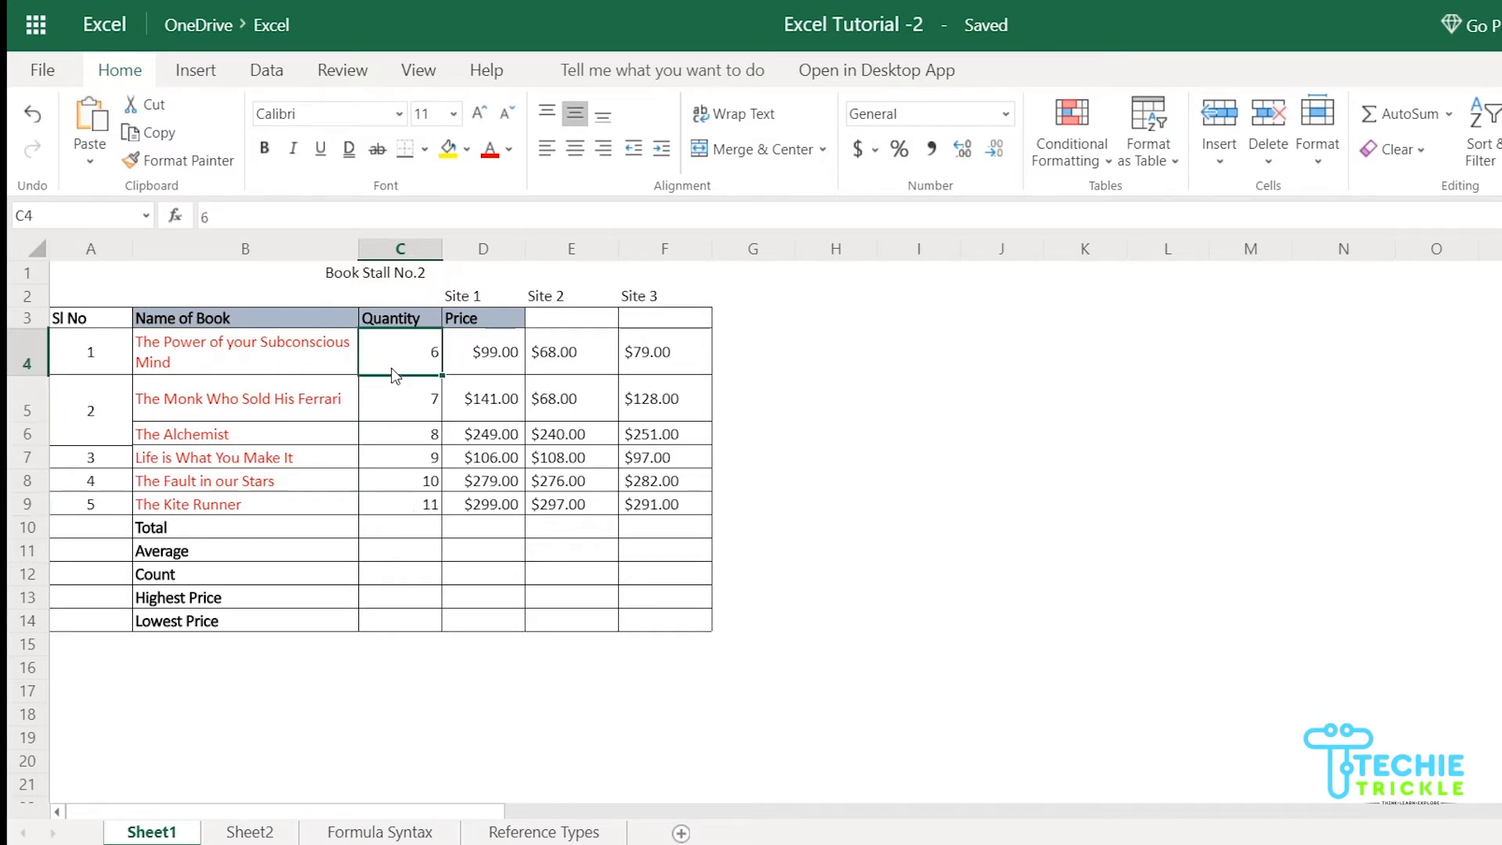
{"action": "left_click", "coordinate": [501, 354]}
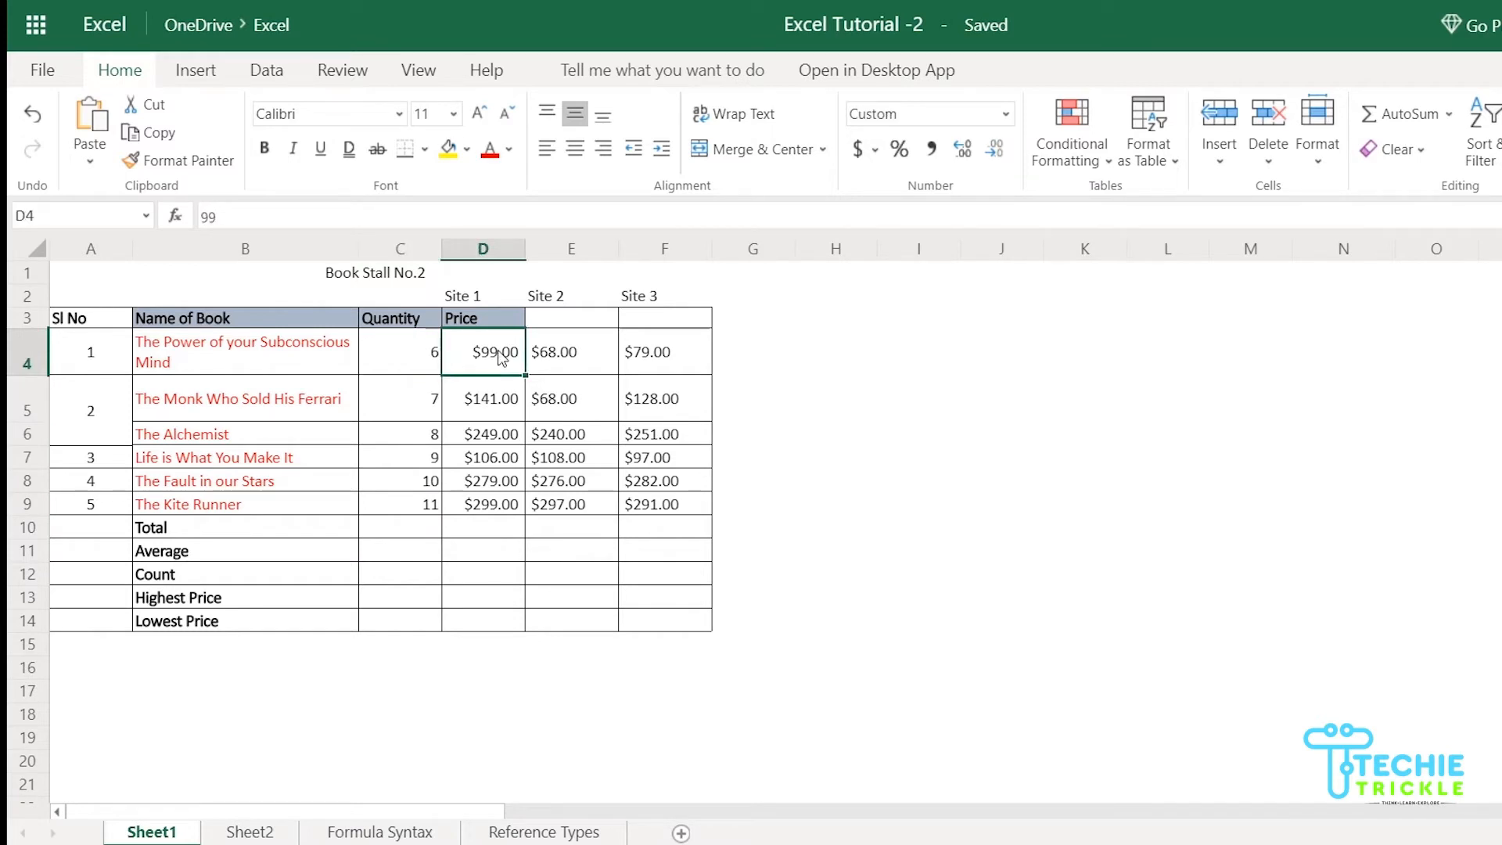
{"action": "left_click", "coordinate": [479, 298]}
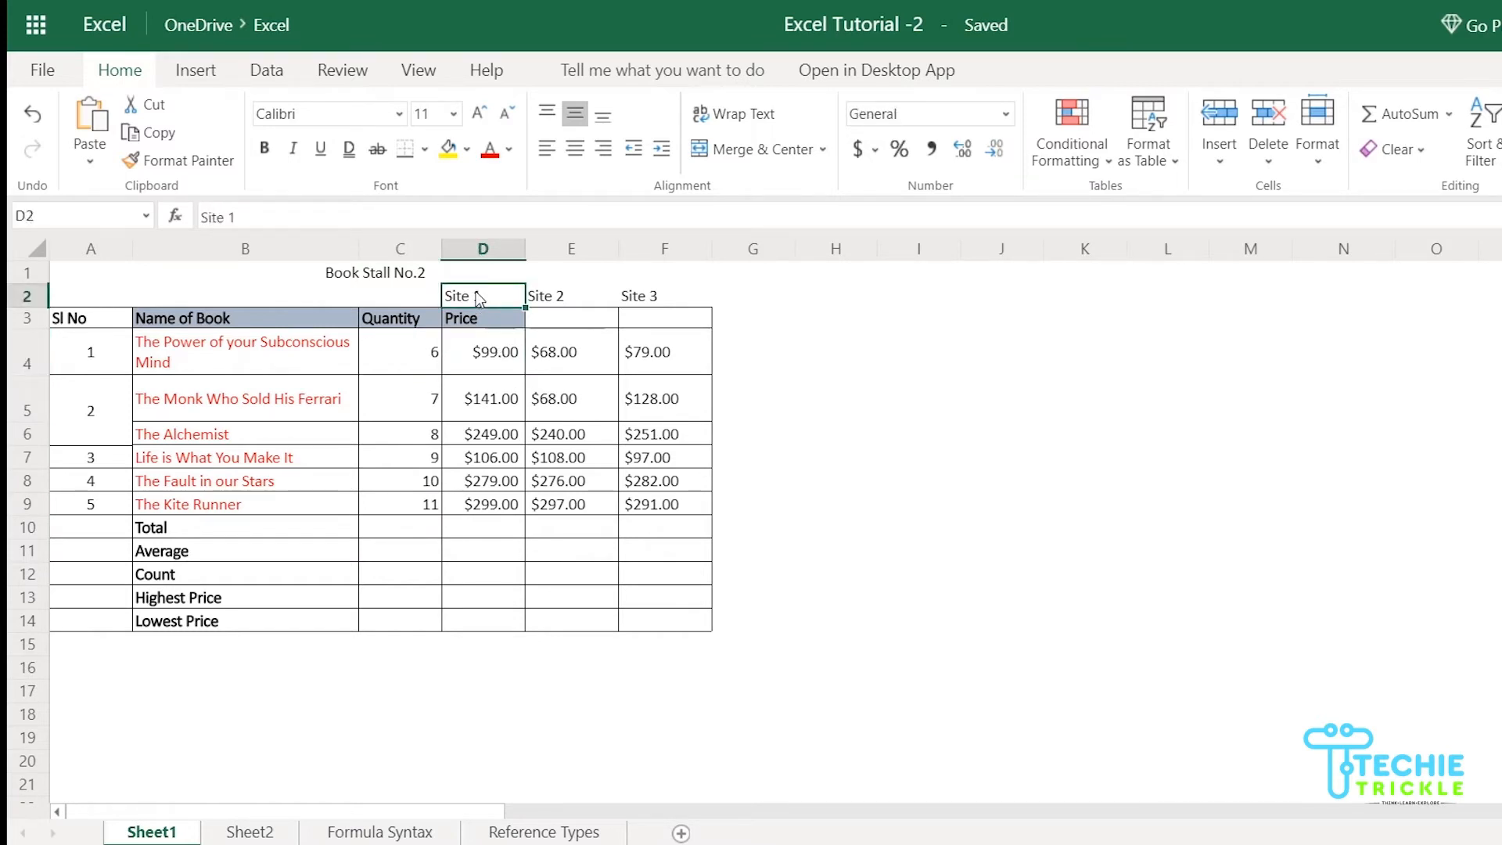
{"action": "left_click", "coordinate": [554, 306]}
{"action": "left_click", "coordinate": [645, 298]}
{"action": "left_click", "coordinate": [485, 301]}
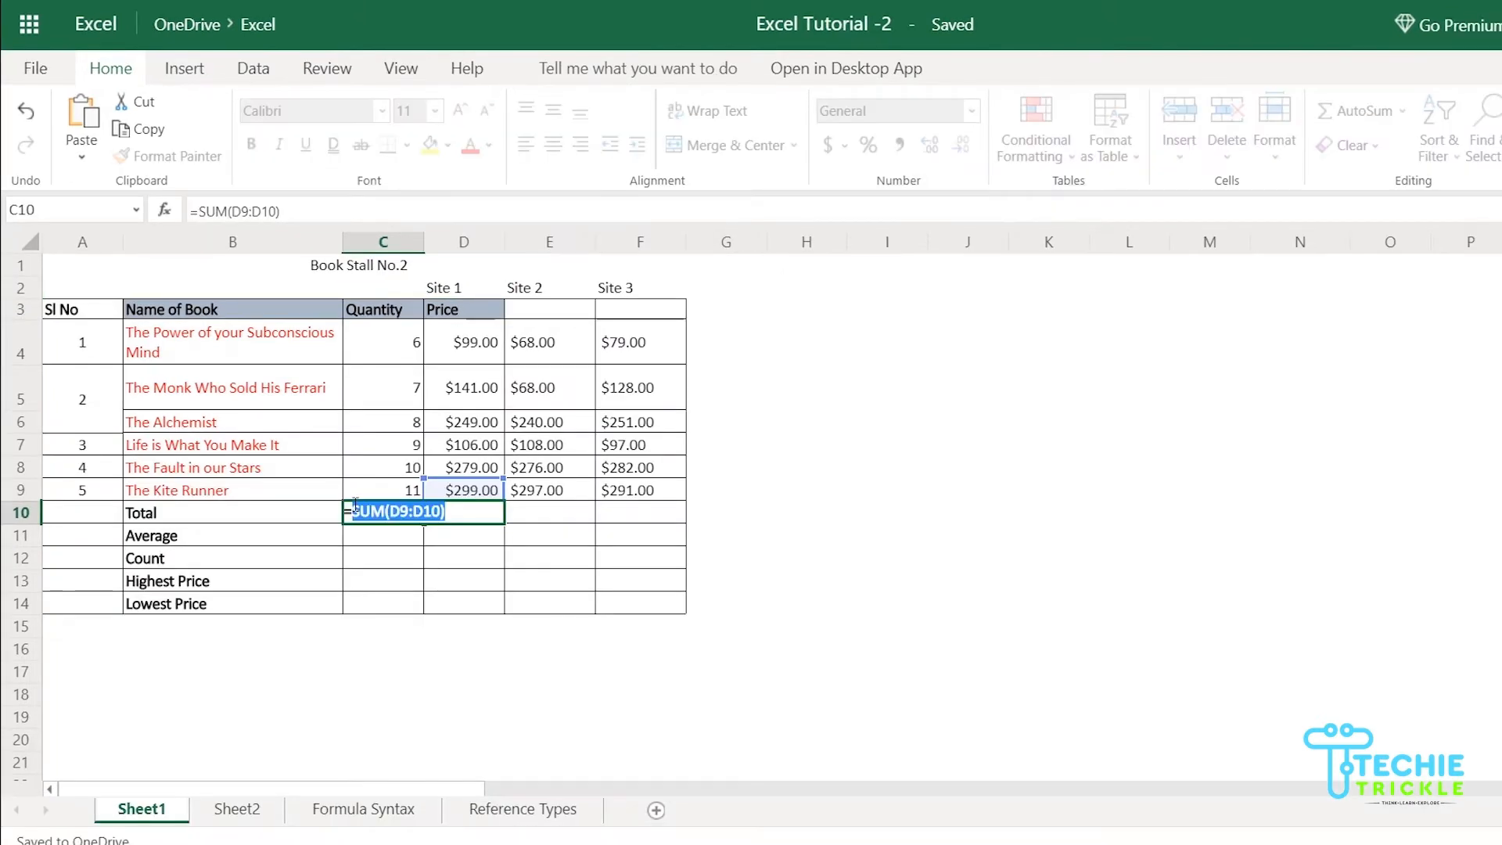
Step: Total the Site 1 prices in cell C10 with =SUM(D4:D9) and fit column C's width to its contents
{"action": "type", "text": "S"}
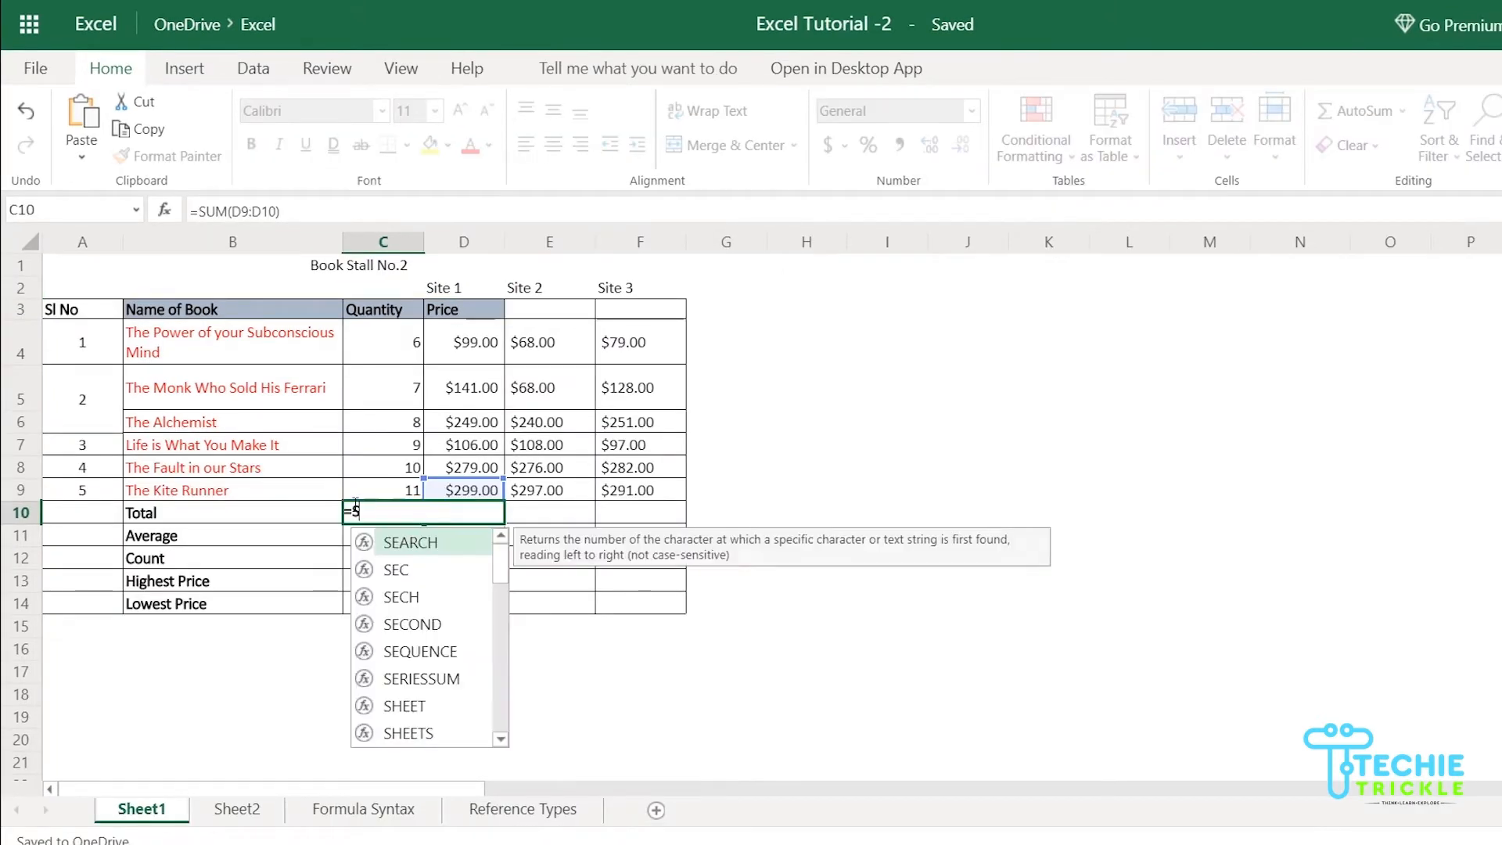
{"action": "type", "text": "UM(D"}
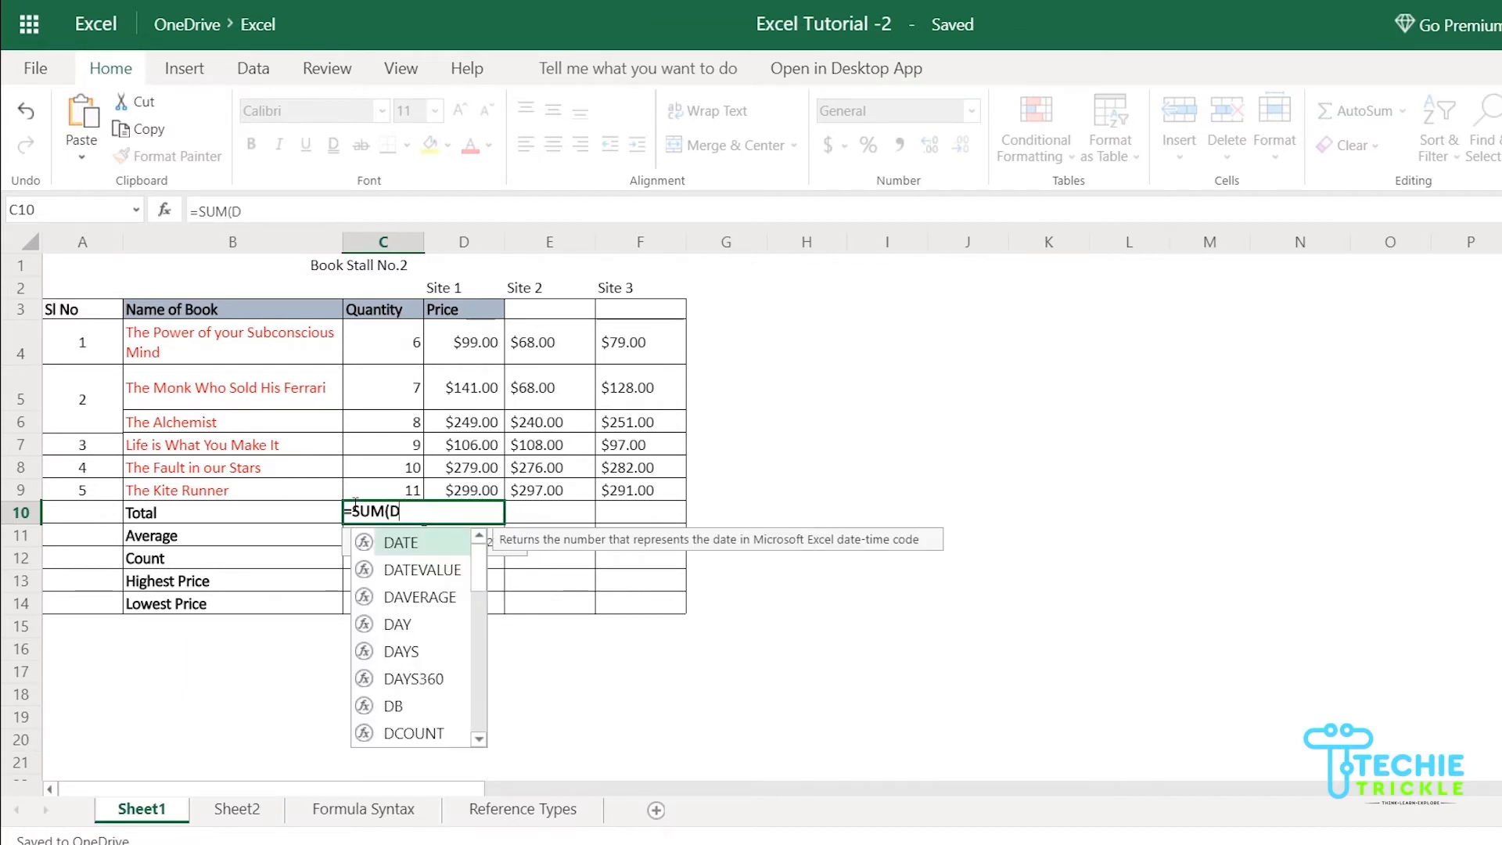
{"action": "type", "text": "4:"}
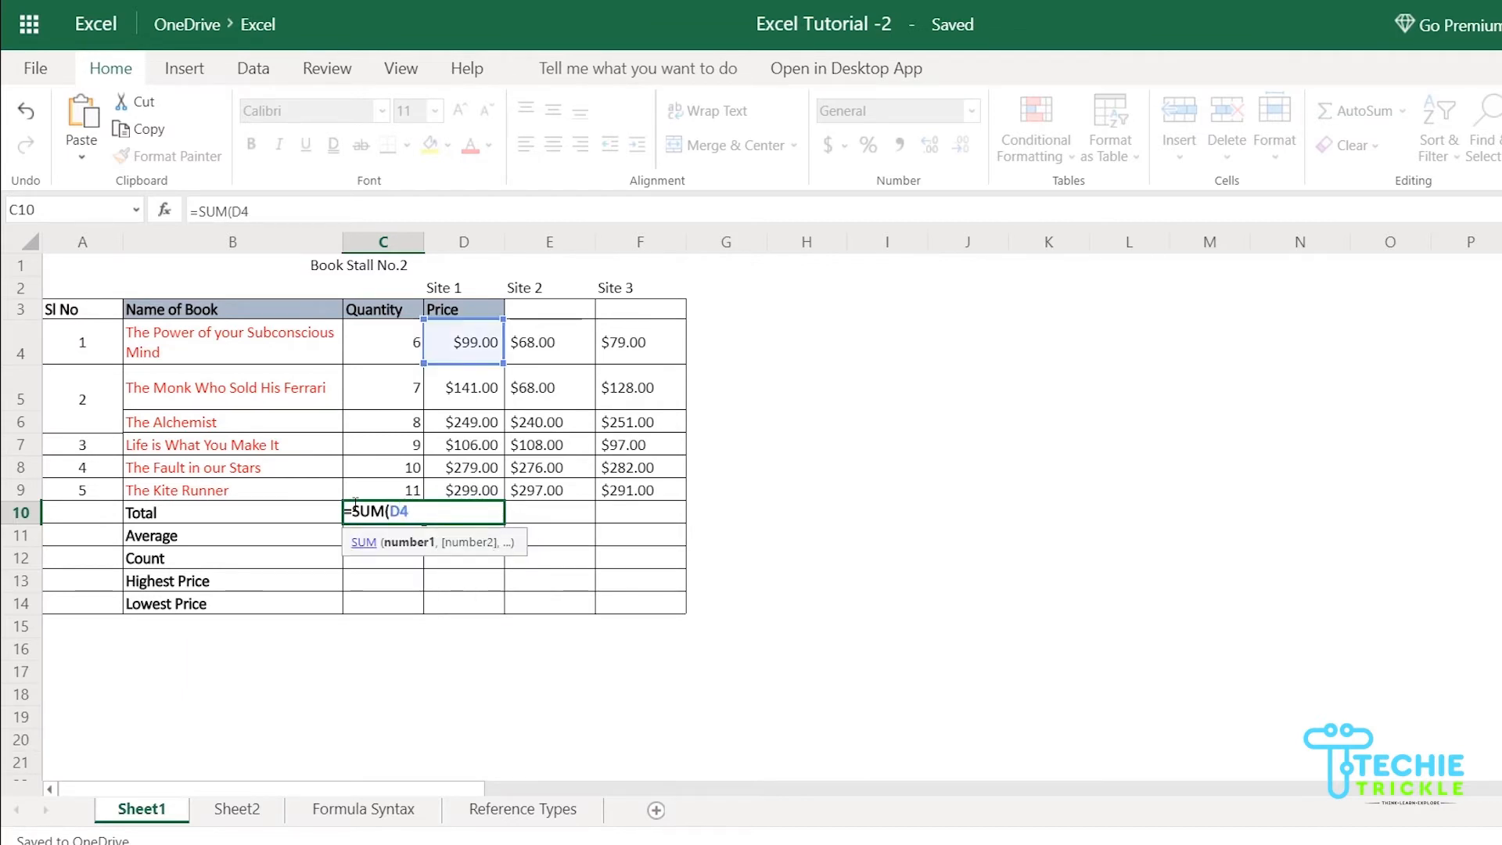
{"action": "left_click", "coordinate": [479, 493]}
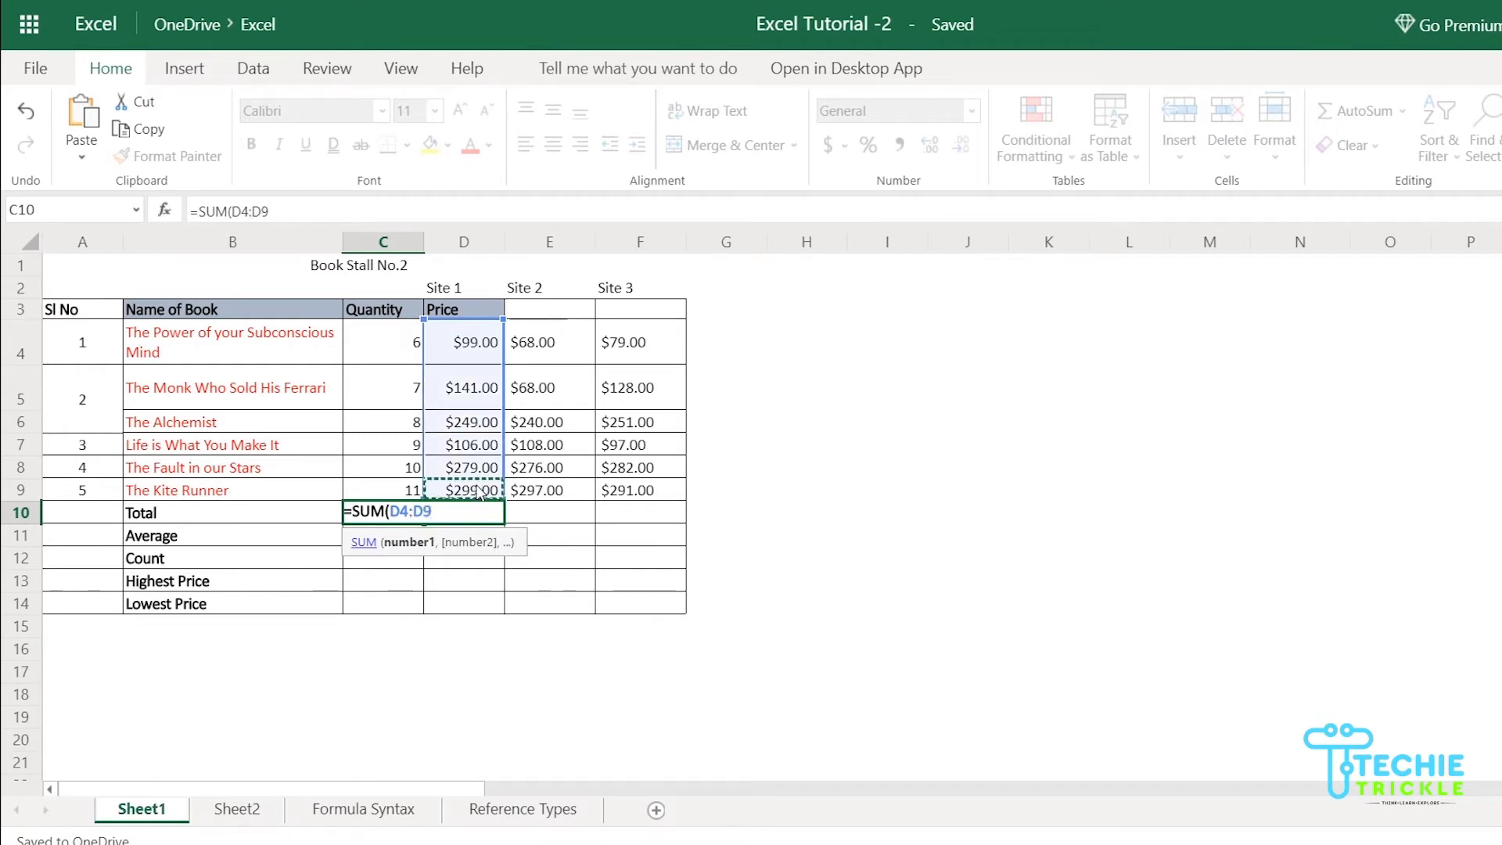
{"action": "type", "text": ")"}
{"action": "key", "text": "Tab"}
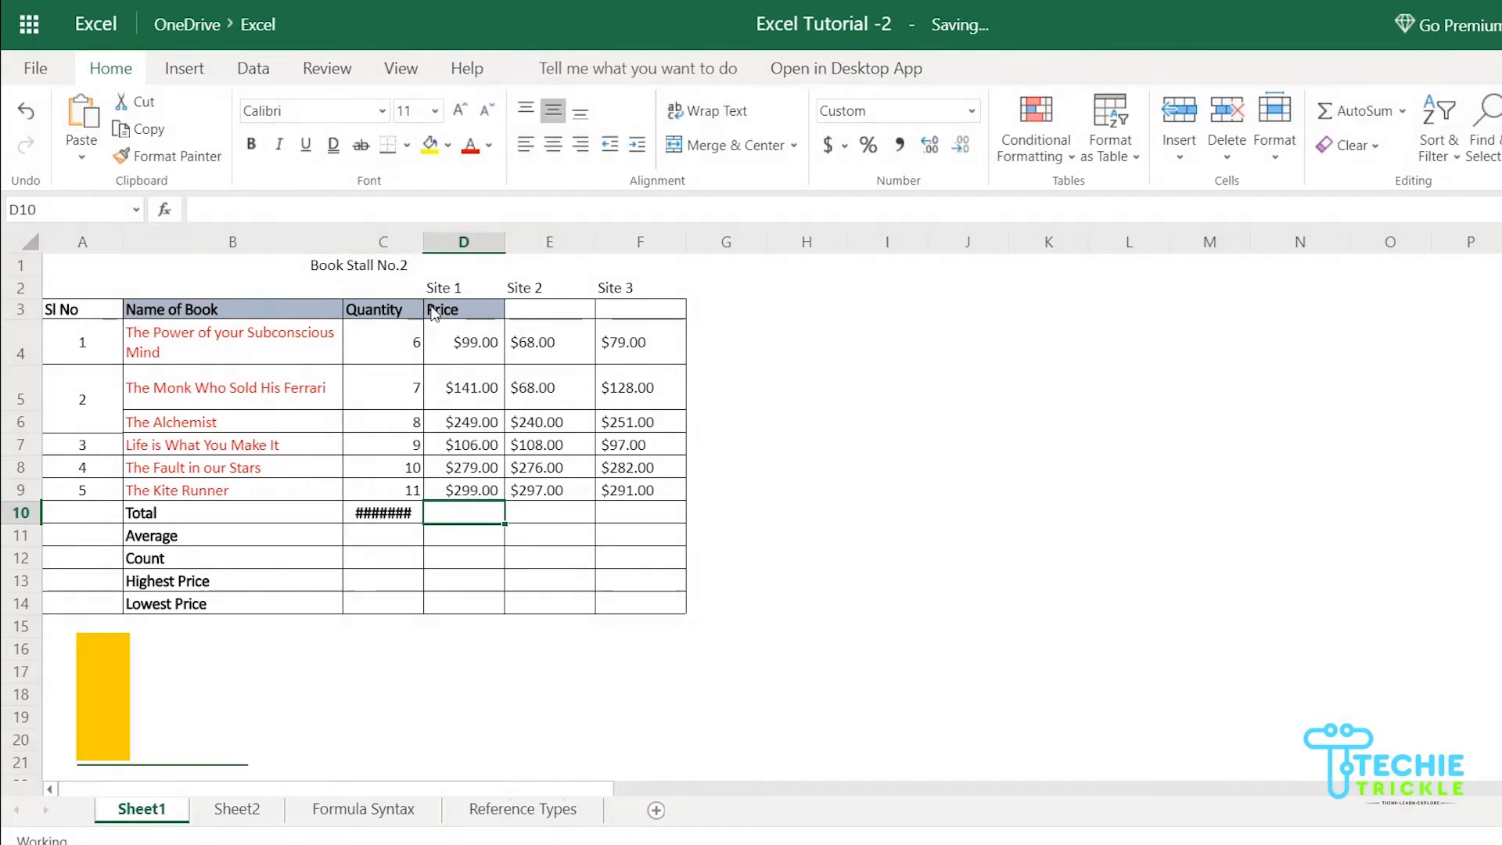
{"action": "double_click", "coordinate": [423, 248]}
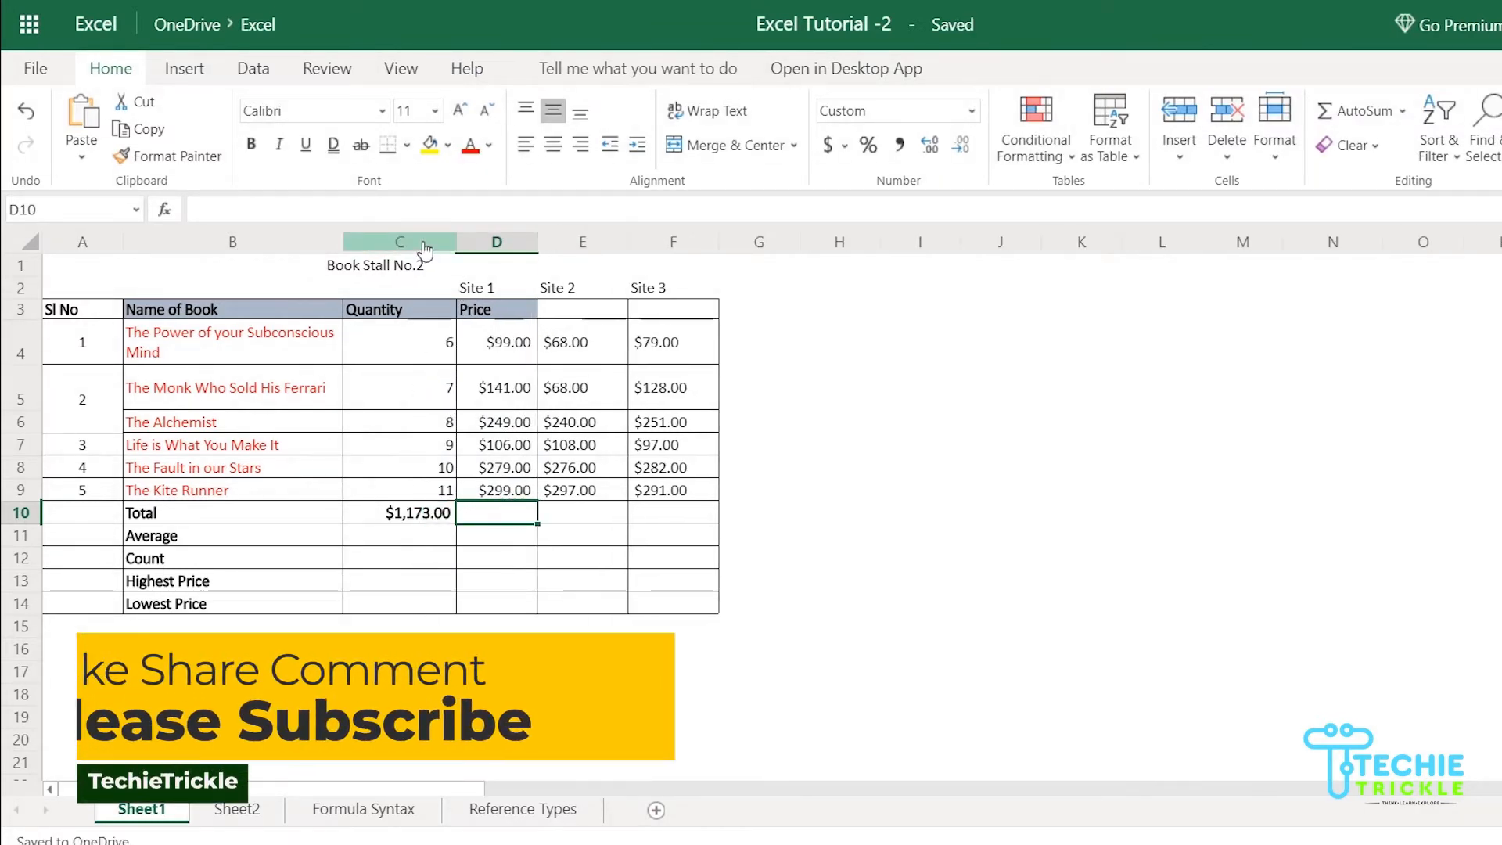
{"action": "left_click", "coordinate": [410, 522]}
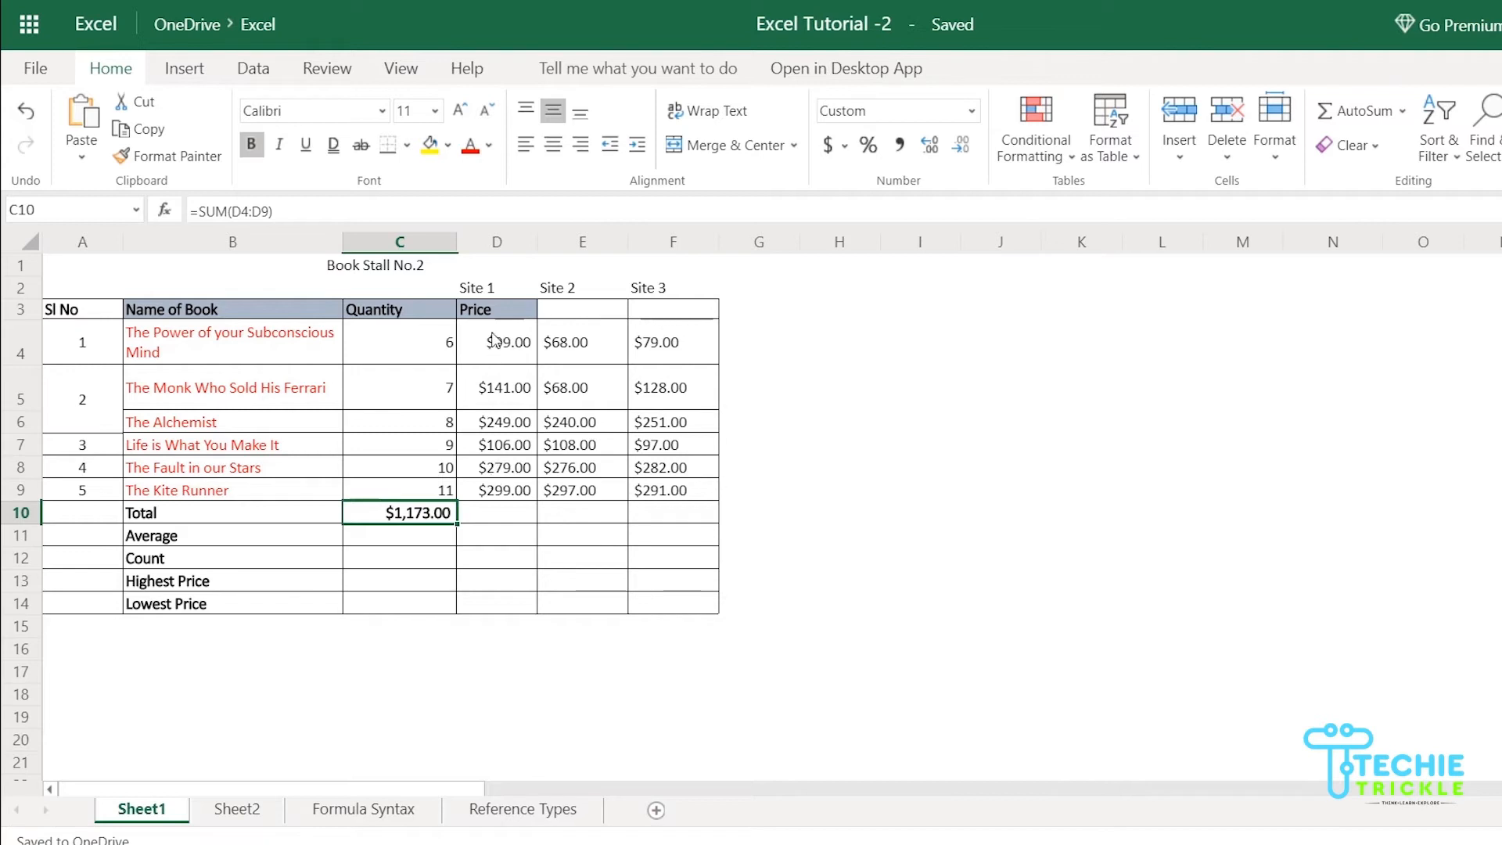
{"action": "left_click", "coordinate": [495, 357]}
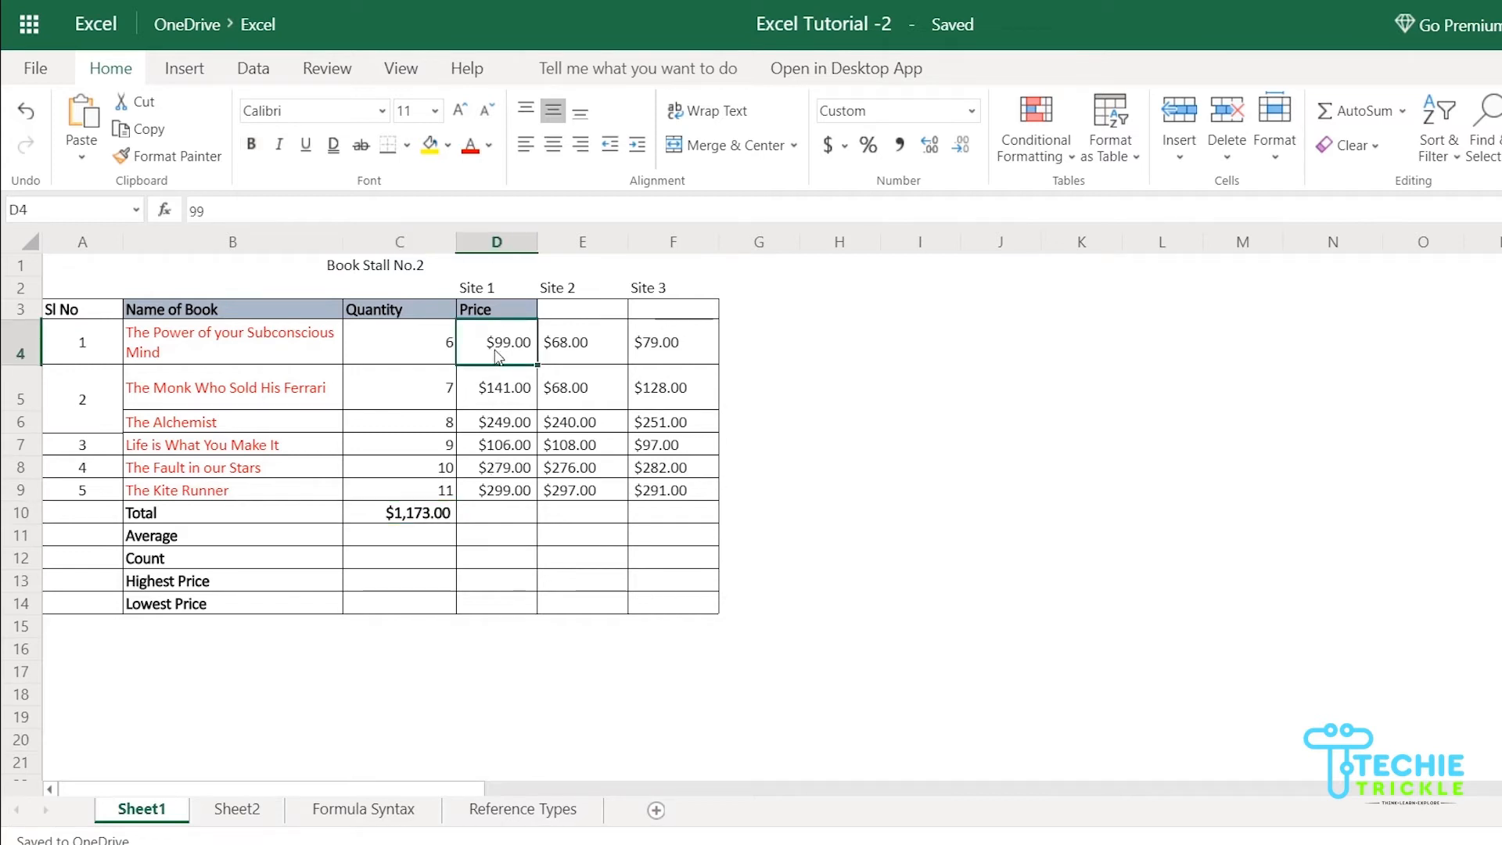
{"action": "left_click", "coordinate": [501, 491]}
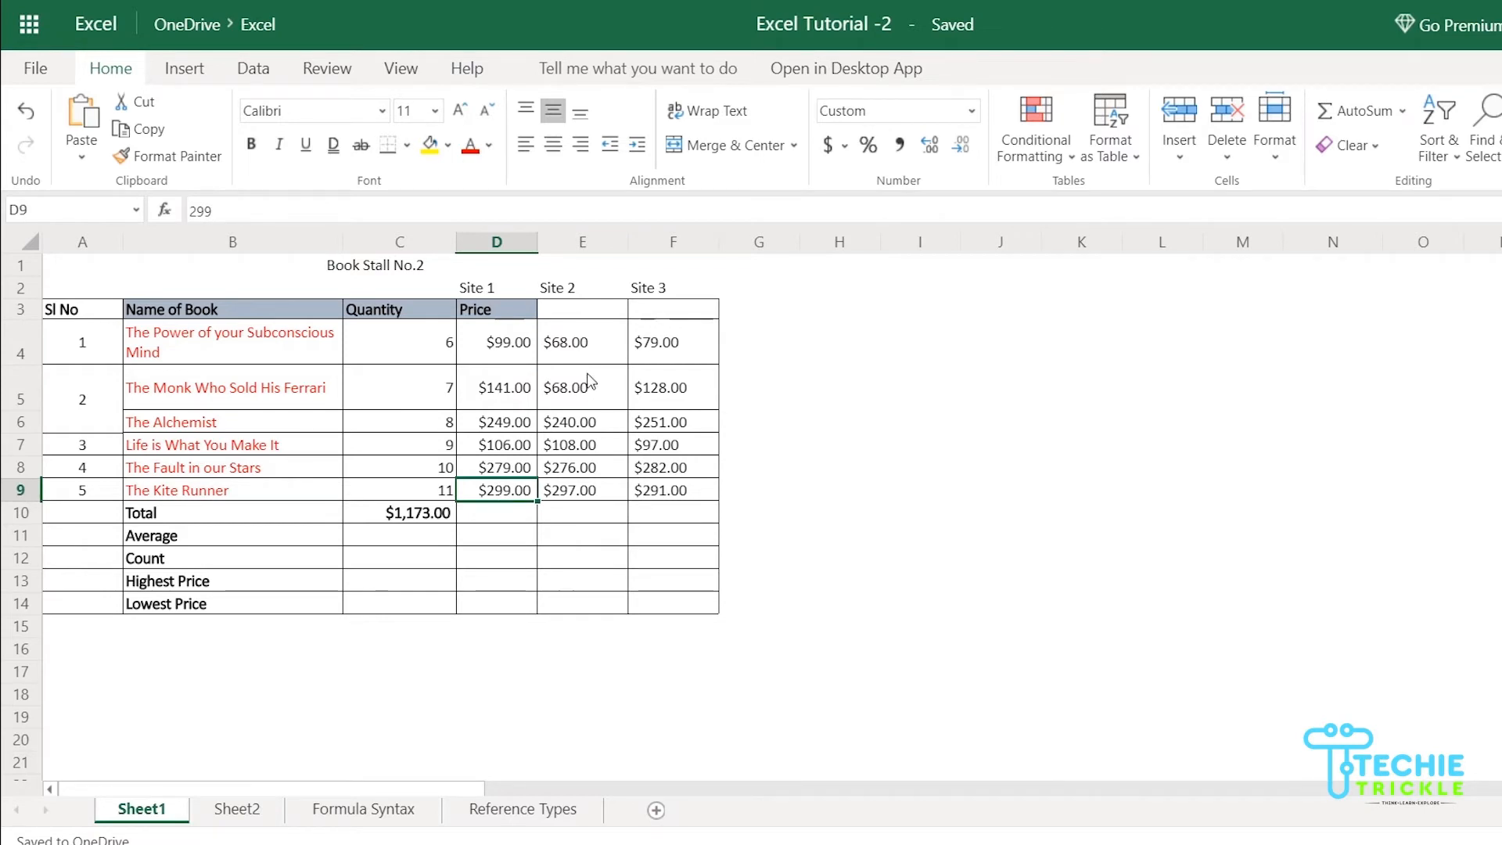
Step: Try adding the first two Site 2 prices to the C10 sum, first as range E4:E5 and then as separate arguments E4,E5
{"action": "left_click", "coordinate": [420, 521]}
{"action": "key", "text": "F2"}
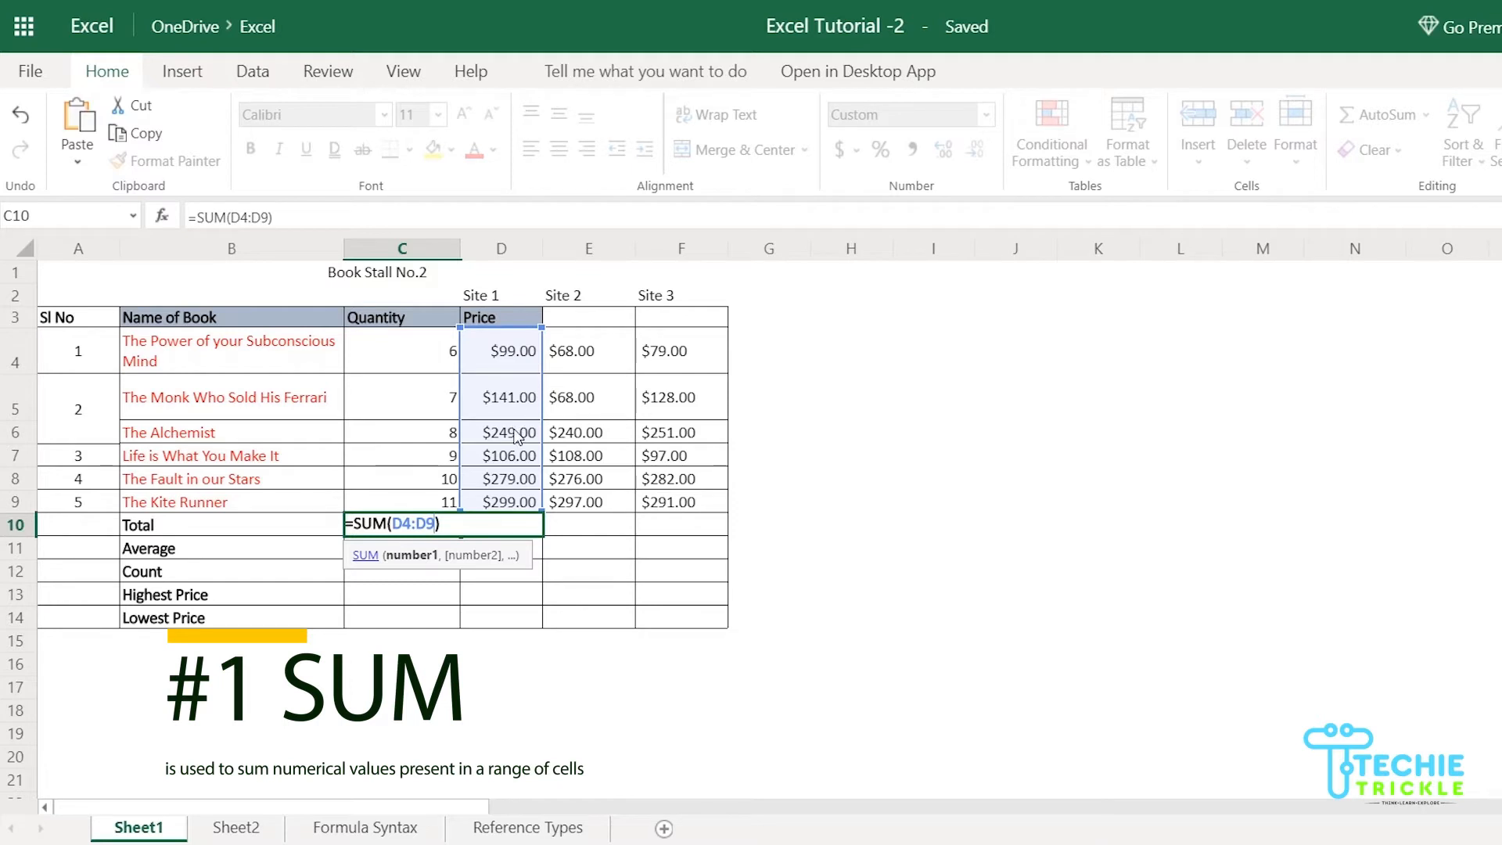
{"action": "type", "text": ","}
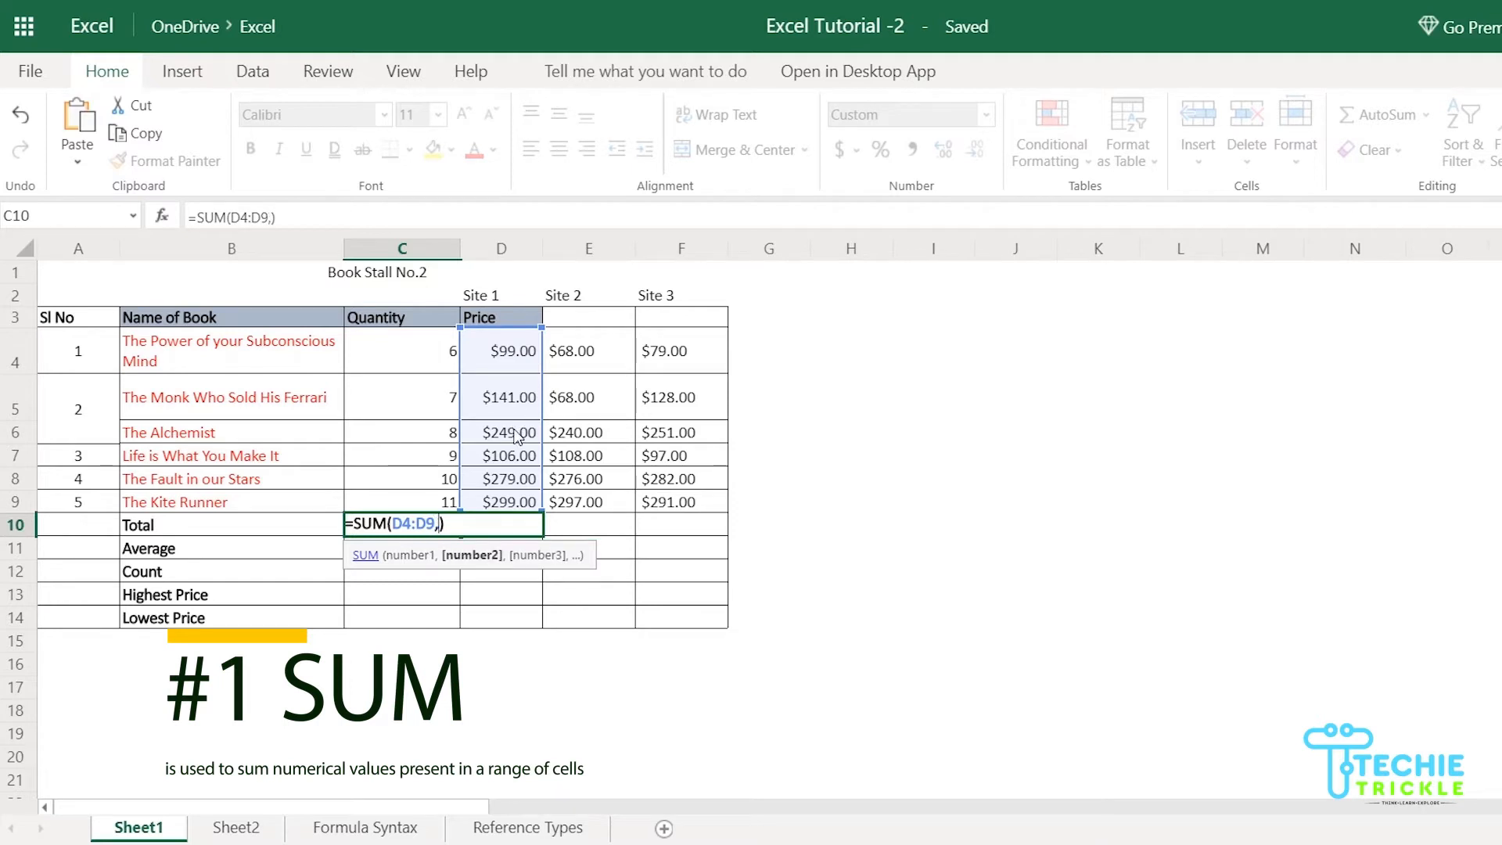
{"action": "left_click", "coordinate": [585, 350]}
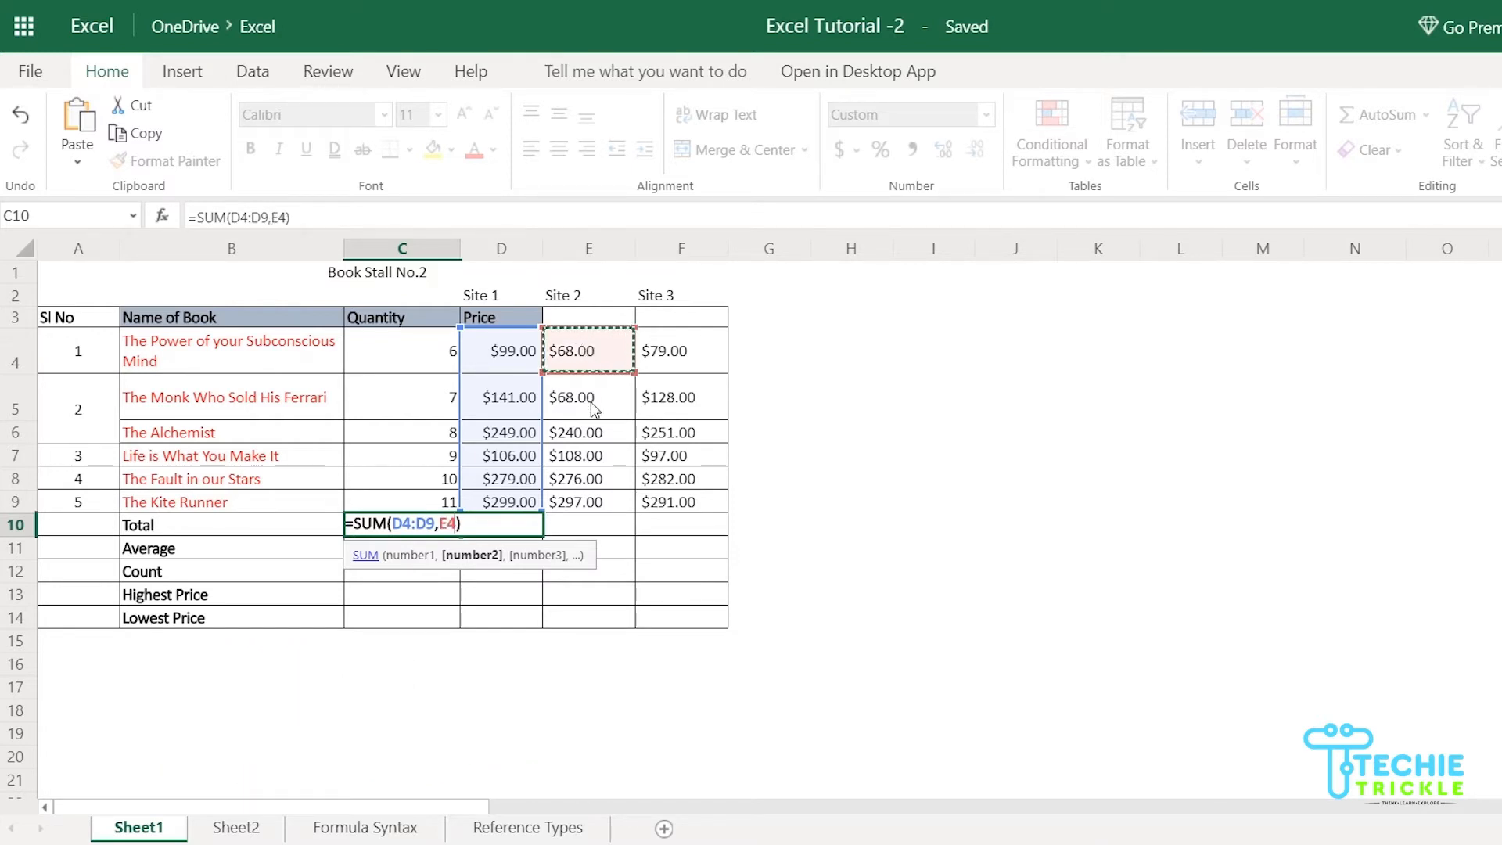
{"action": "left_click_drag", "start_coordinate": [586, 352], "coordinate": [592, 404]}
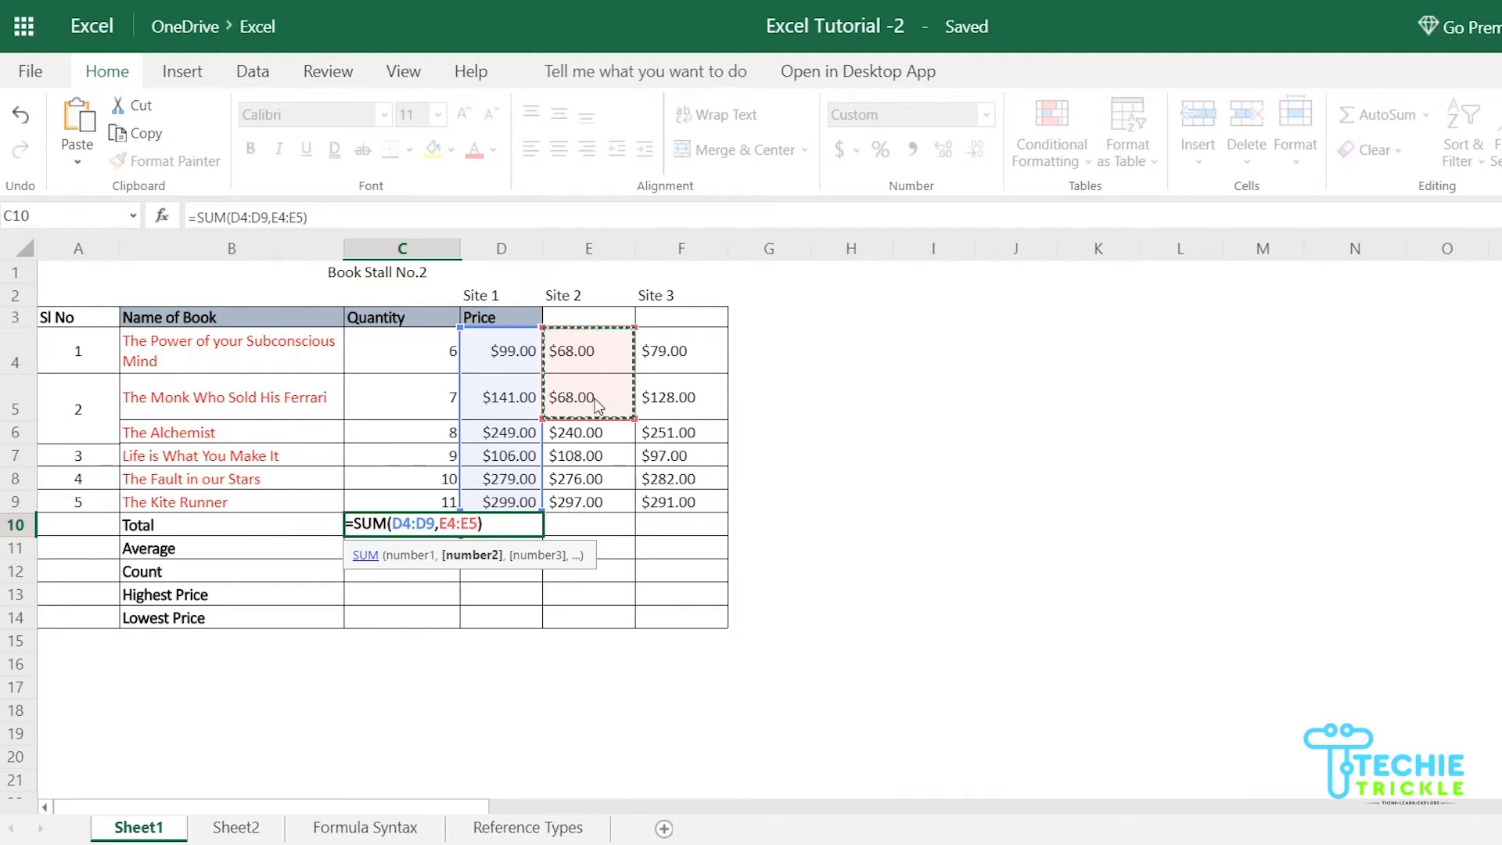
{"action": "left_click", "coordinate": [463, 523]}
{"action": "key", "text": "BackSpace"}
{"action": "type", "text": ","}
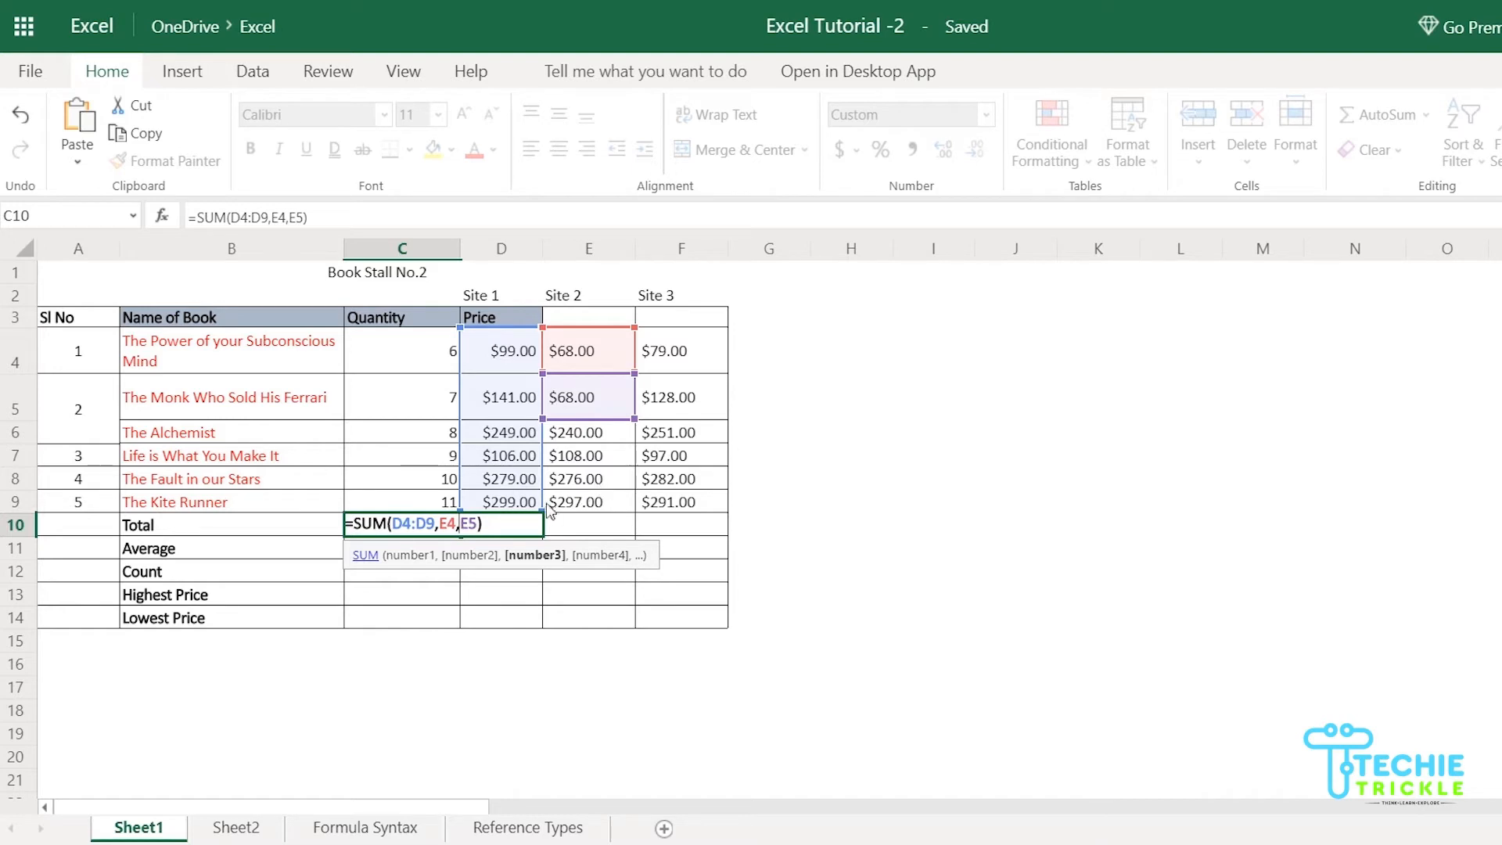
{"action": "left_click", "coordinate": [475, 531]}
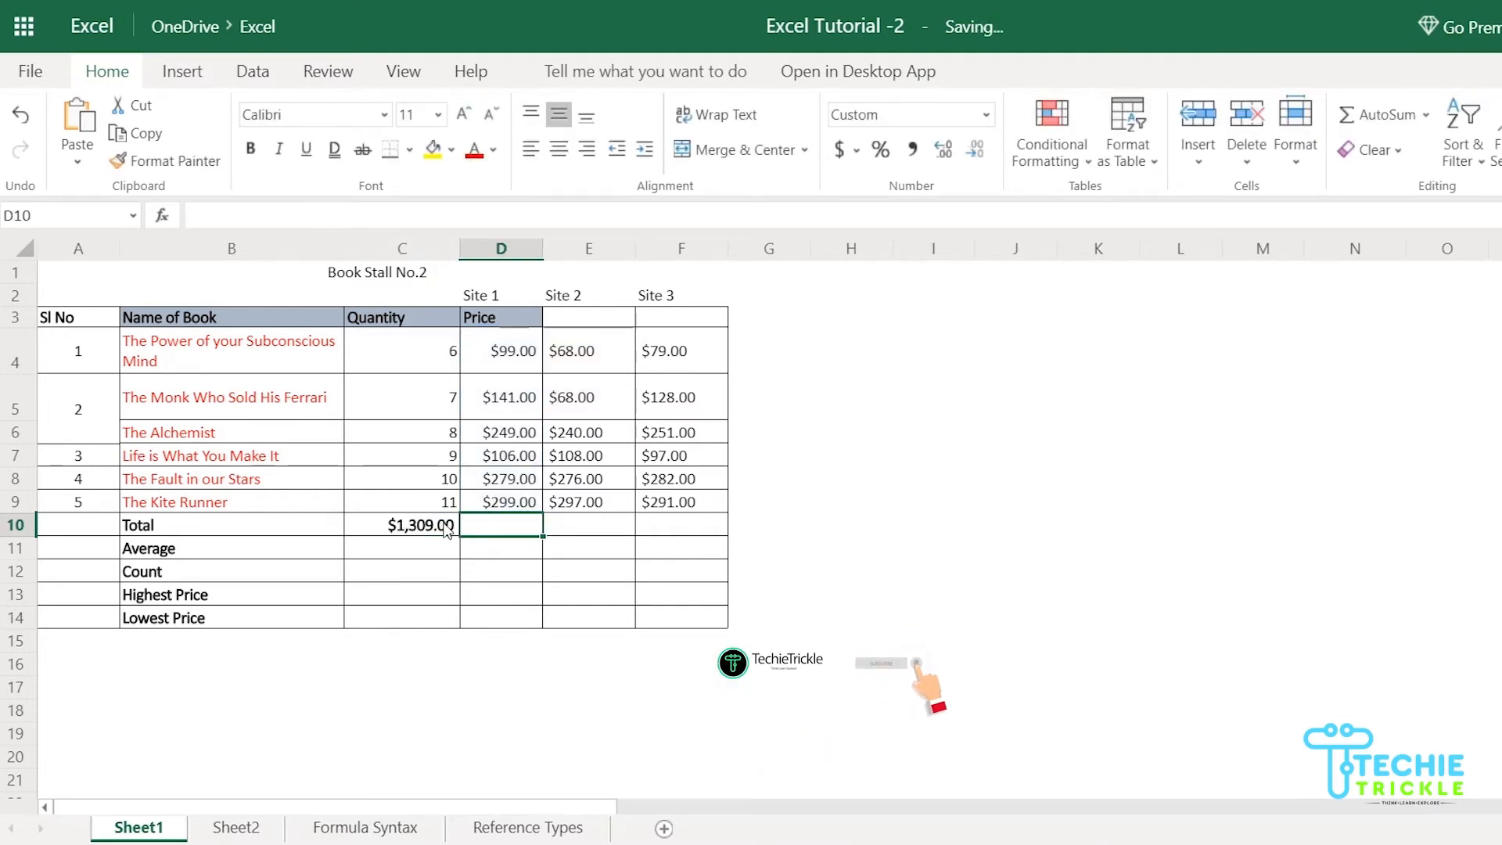
Step: Extend the Total formula in C10 to =SUM(D4:D9,E4,E5), adding the two Site 2 cells individually
{"action": "left_click", "coordinate": [442, 534]}
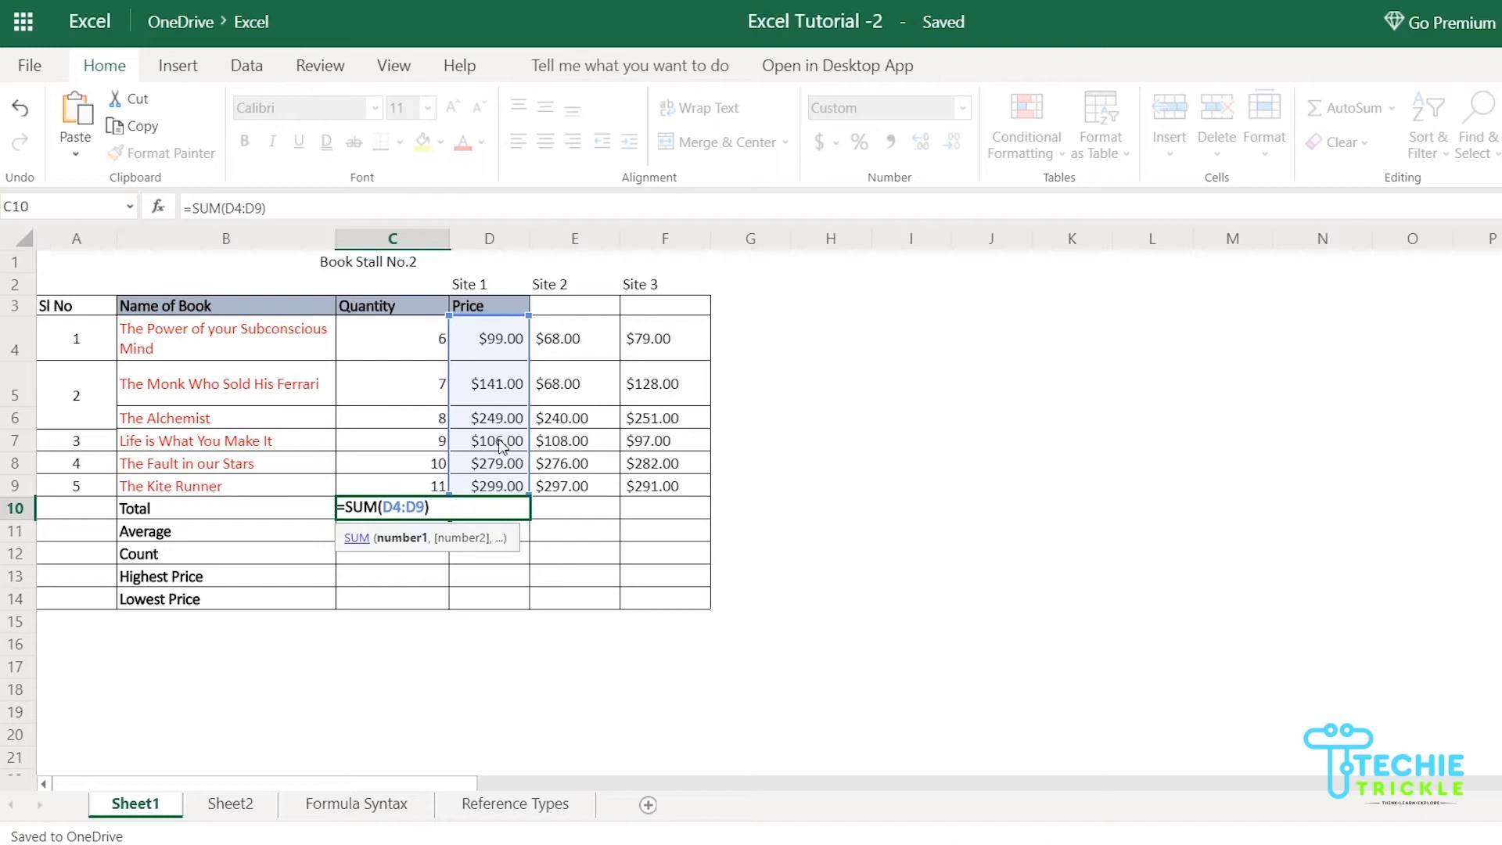
{"action": "type", "text": ","}
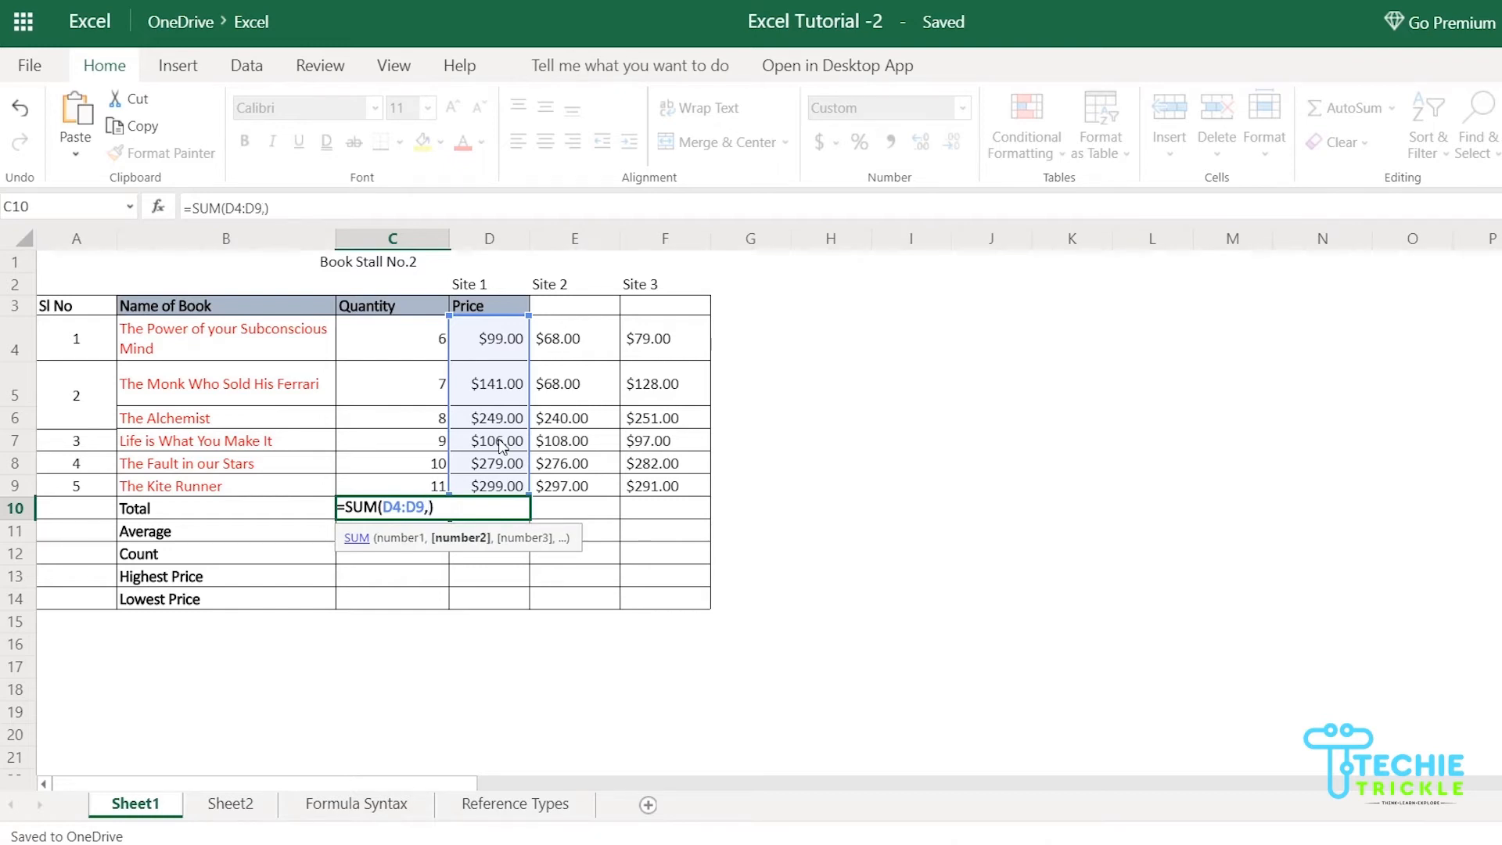
{"action": "left_click", "coordinate": [577, 349]}
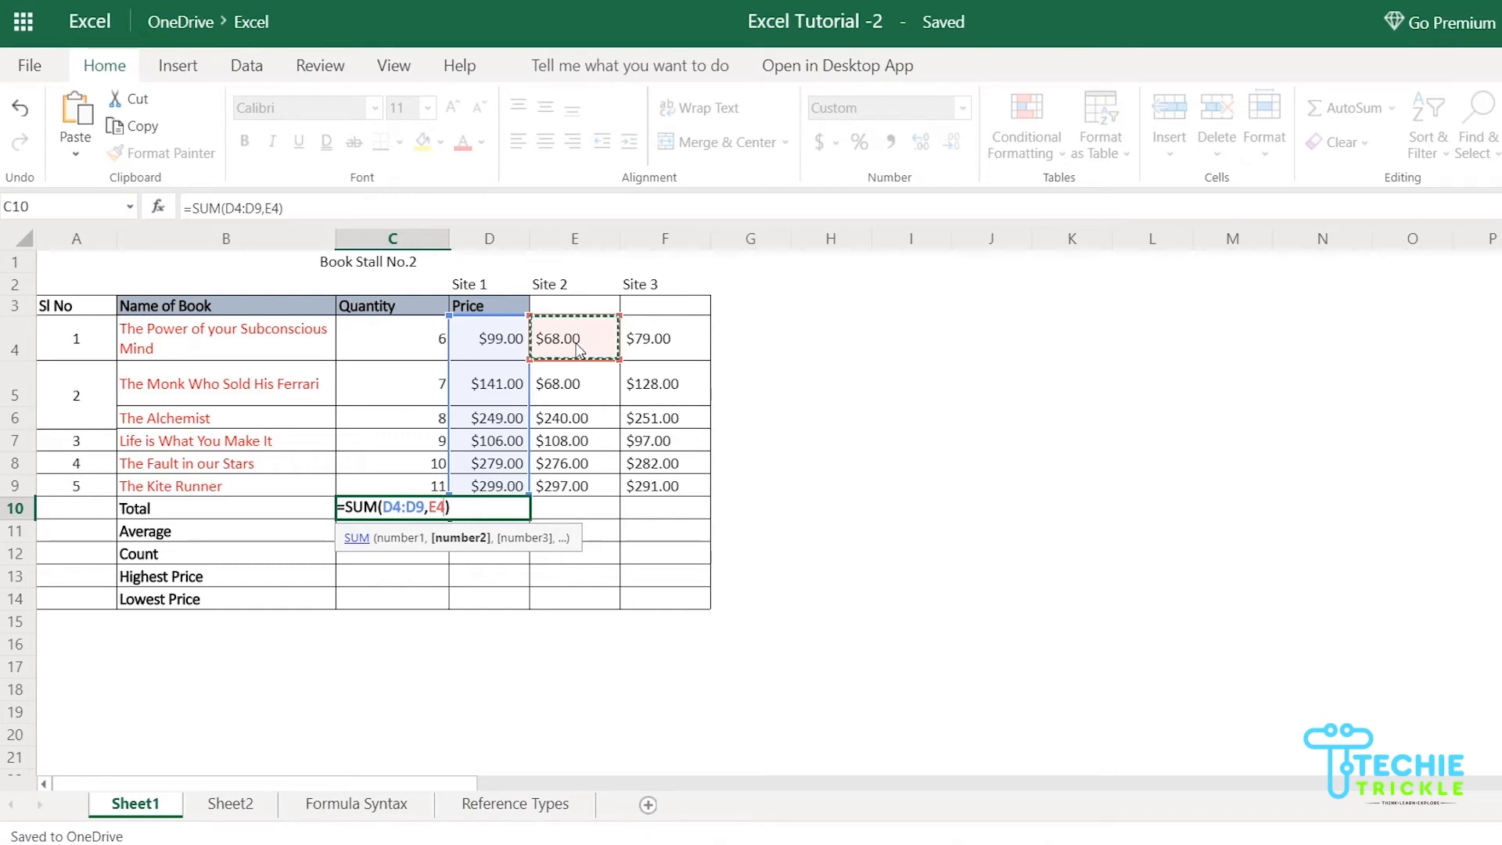
{"action": "type", "text": ","}
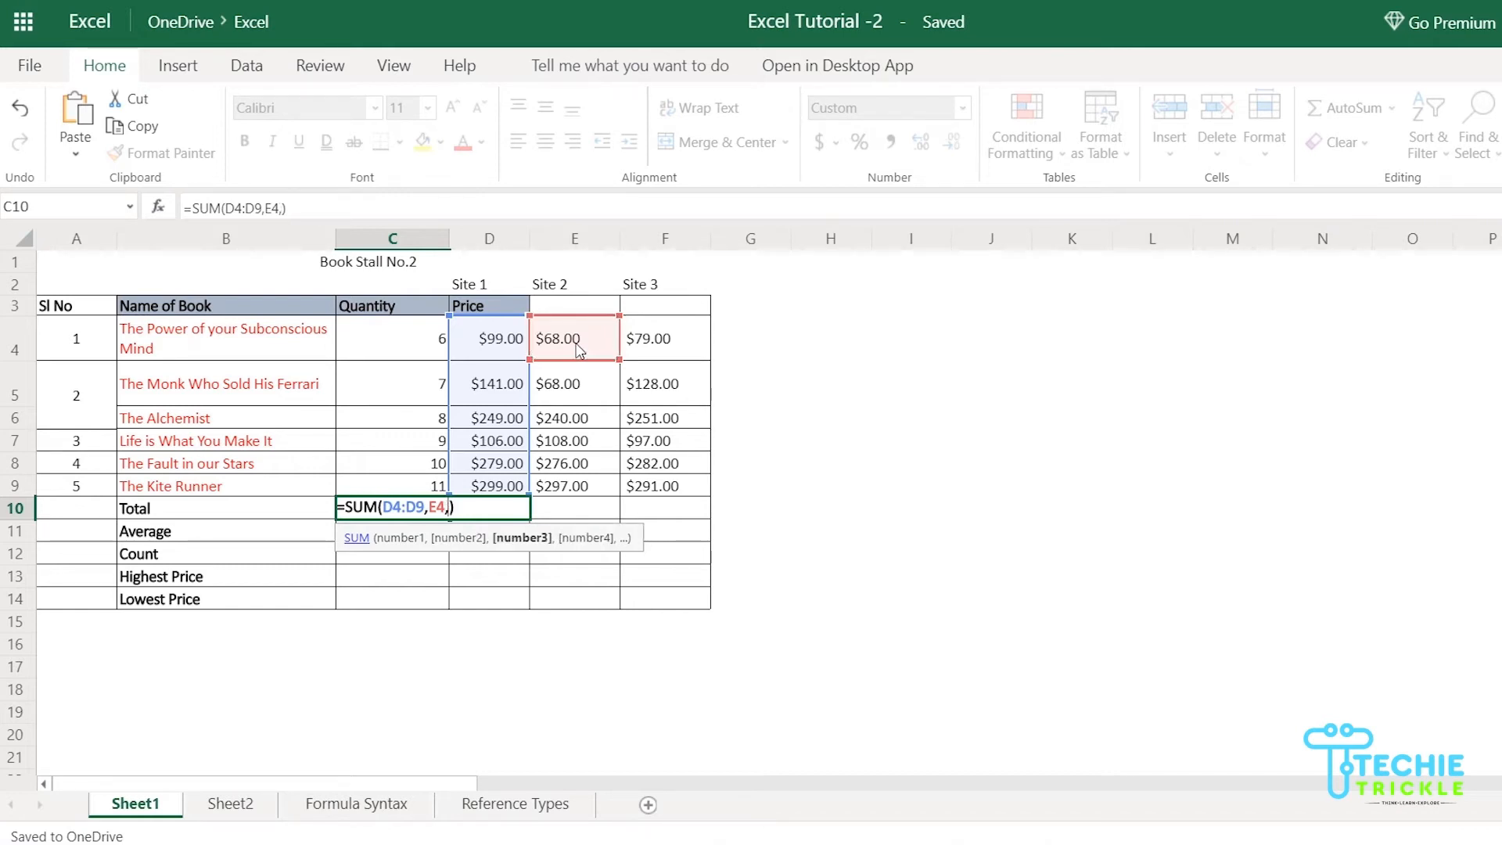
{"action": "left_click", "coordinate": [573, 389]}
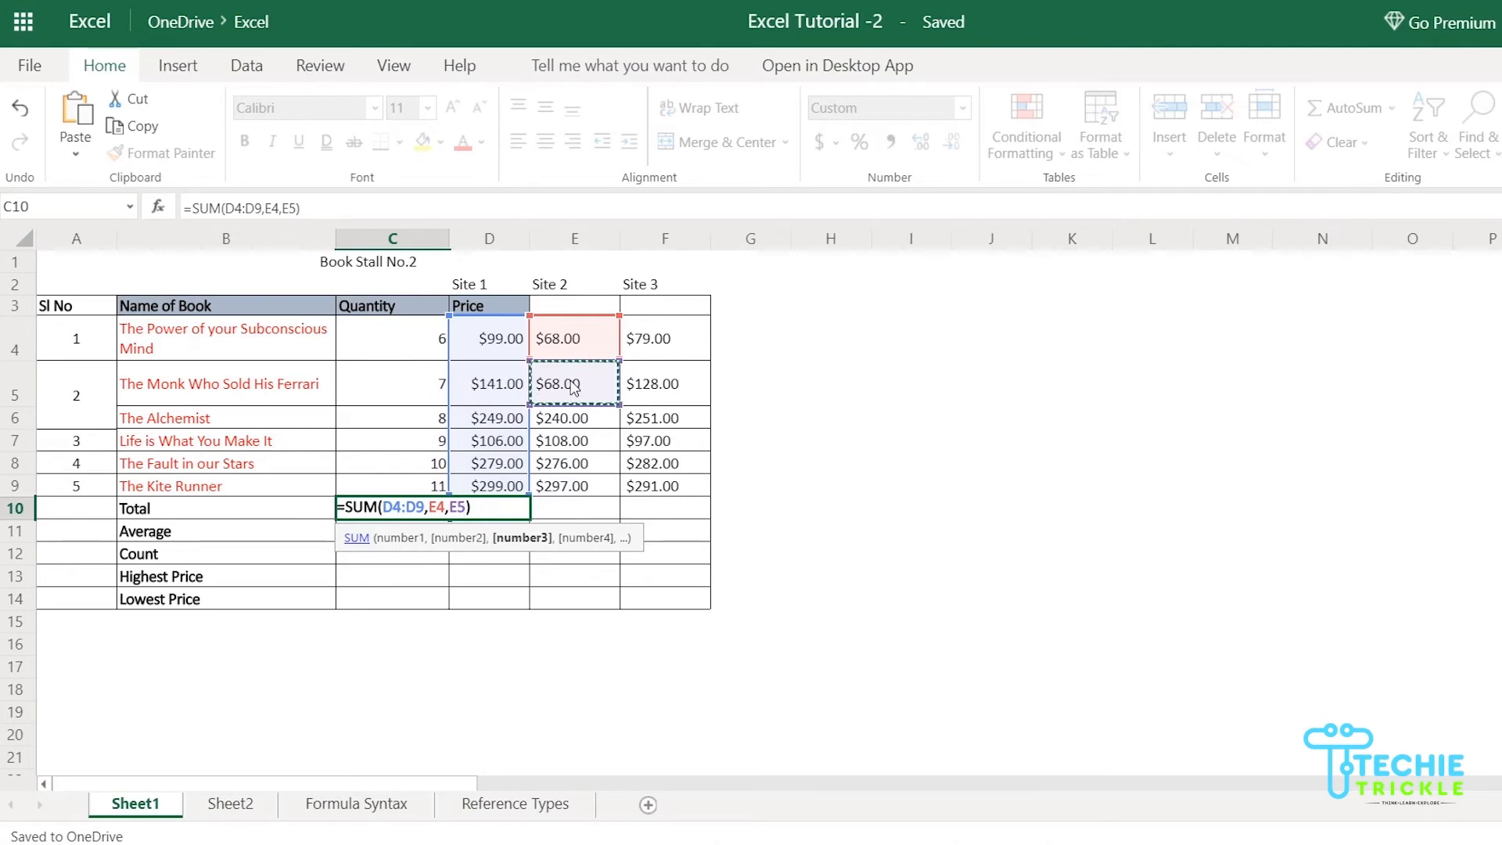
{"action": "left_click", "coordinate": [475, 507]}
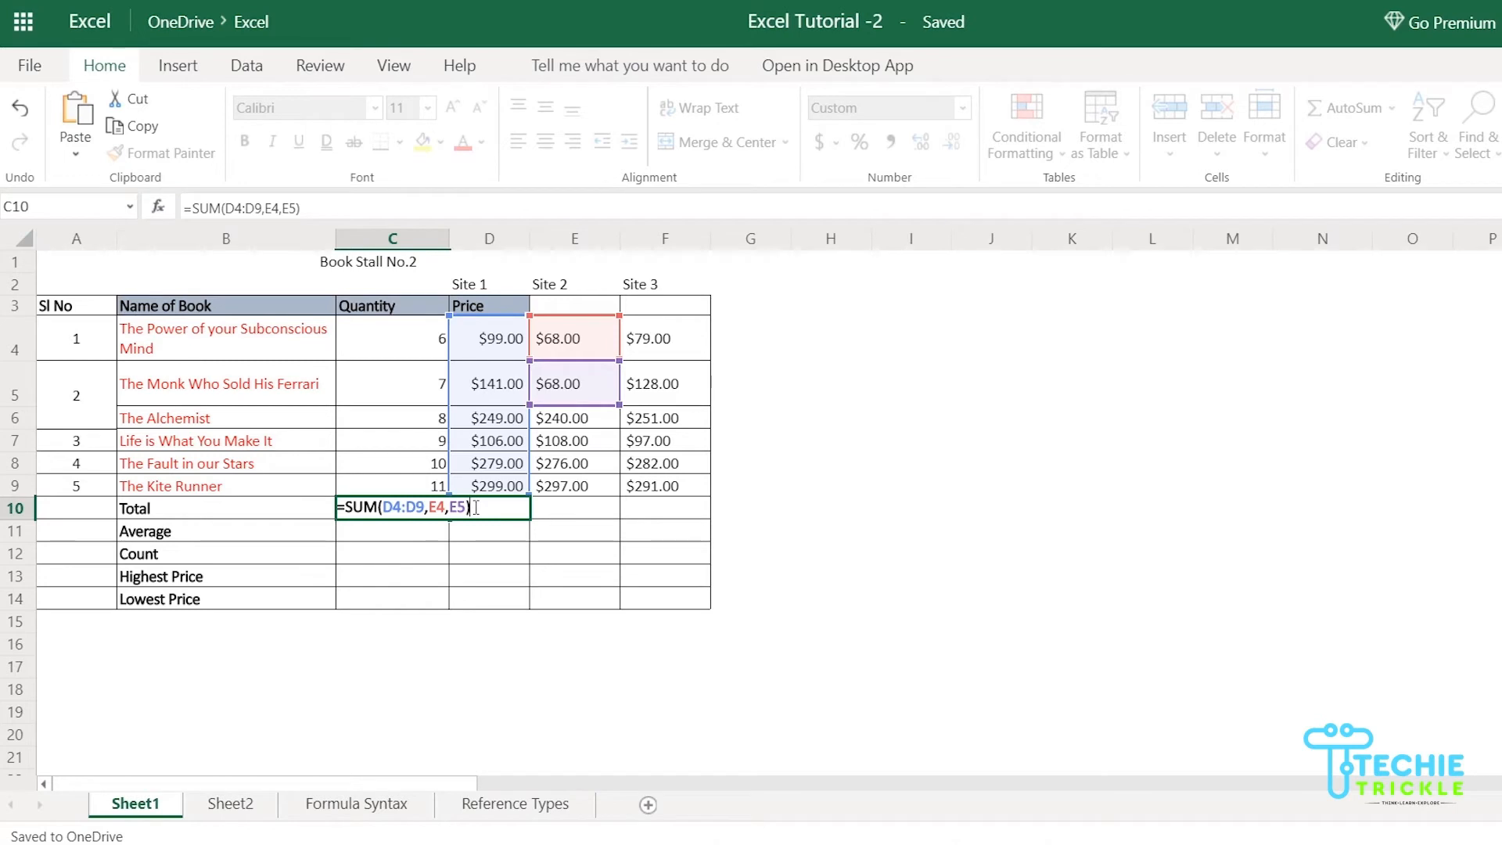
{"action": "key", "text": "Tab"}
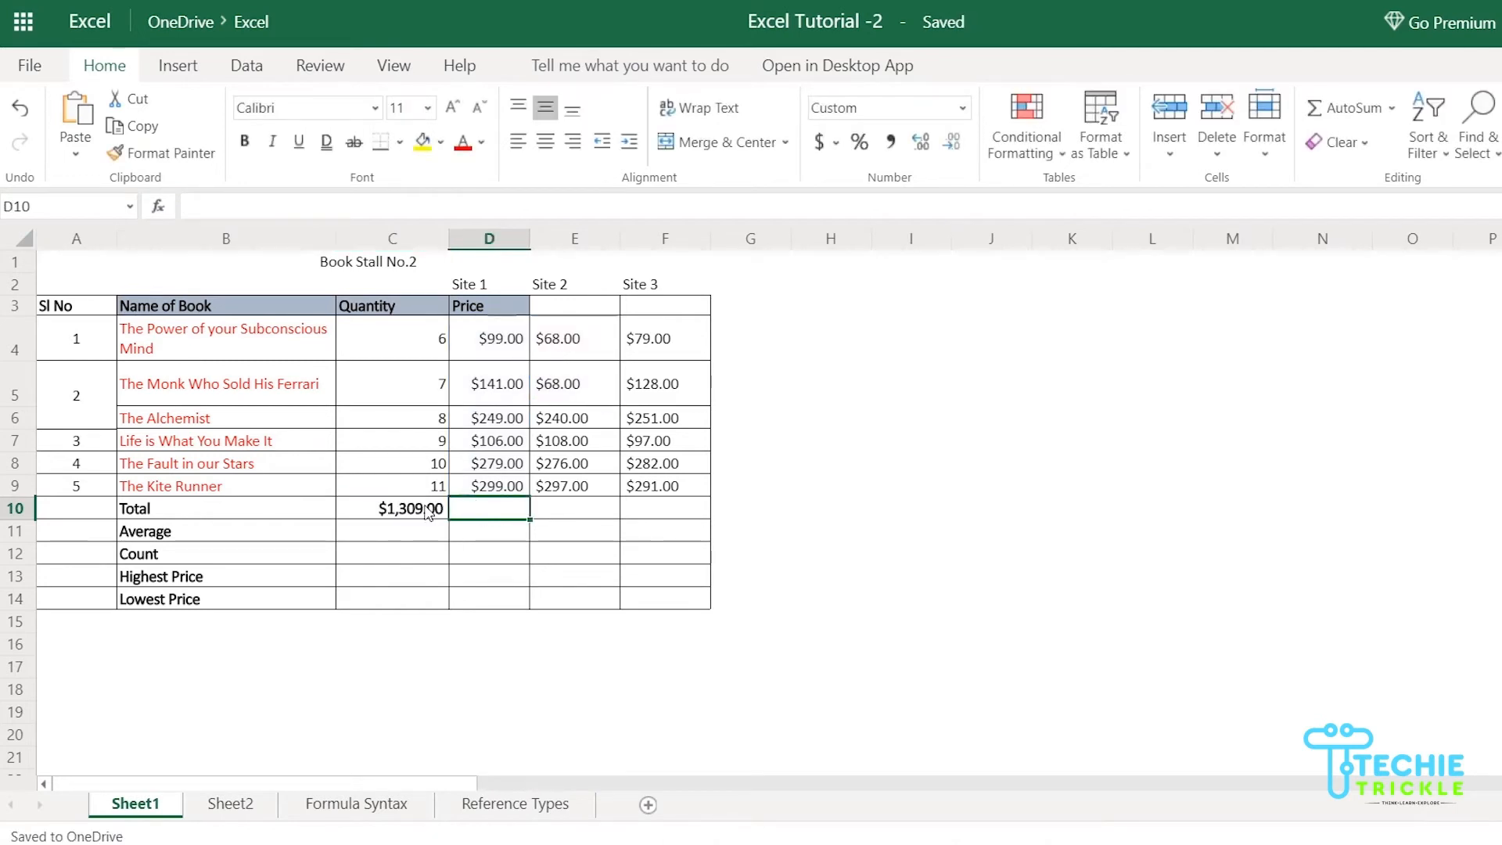
{"action": "left_click", "coordinate": [428, 512]}
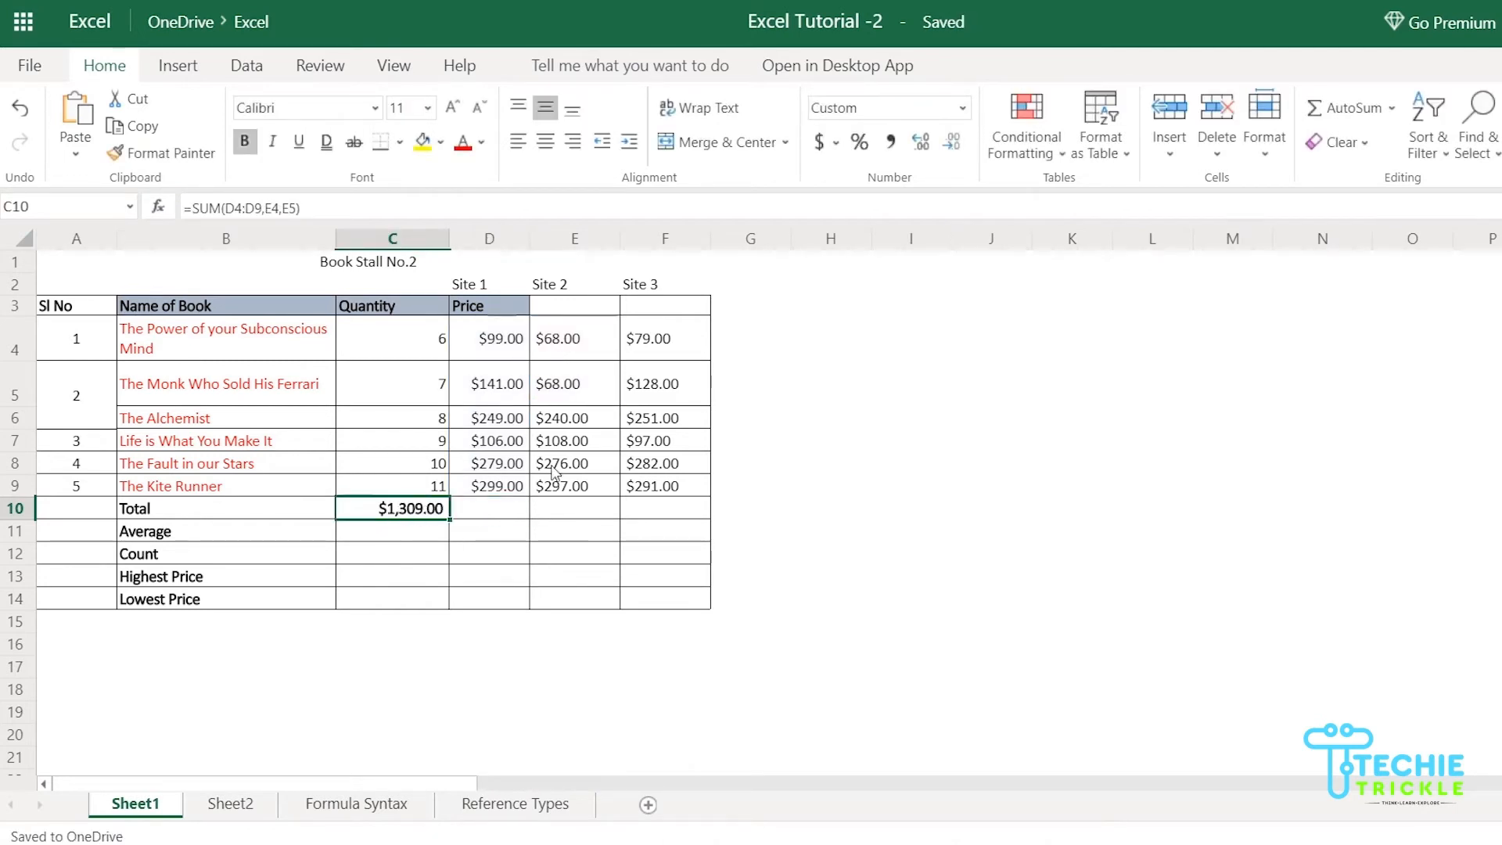
{"action": "double_click", "coordinate": [415, 506]}
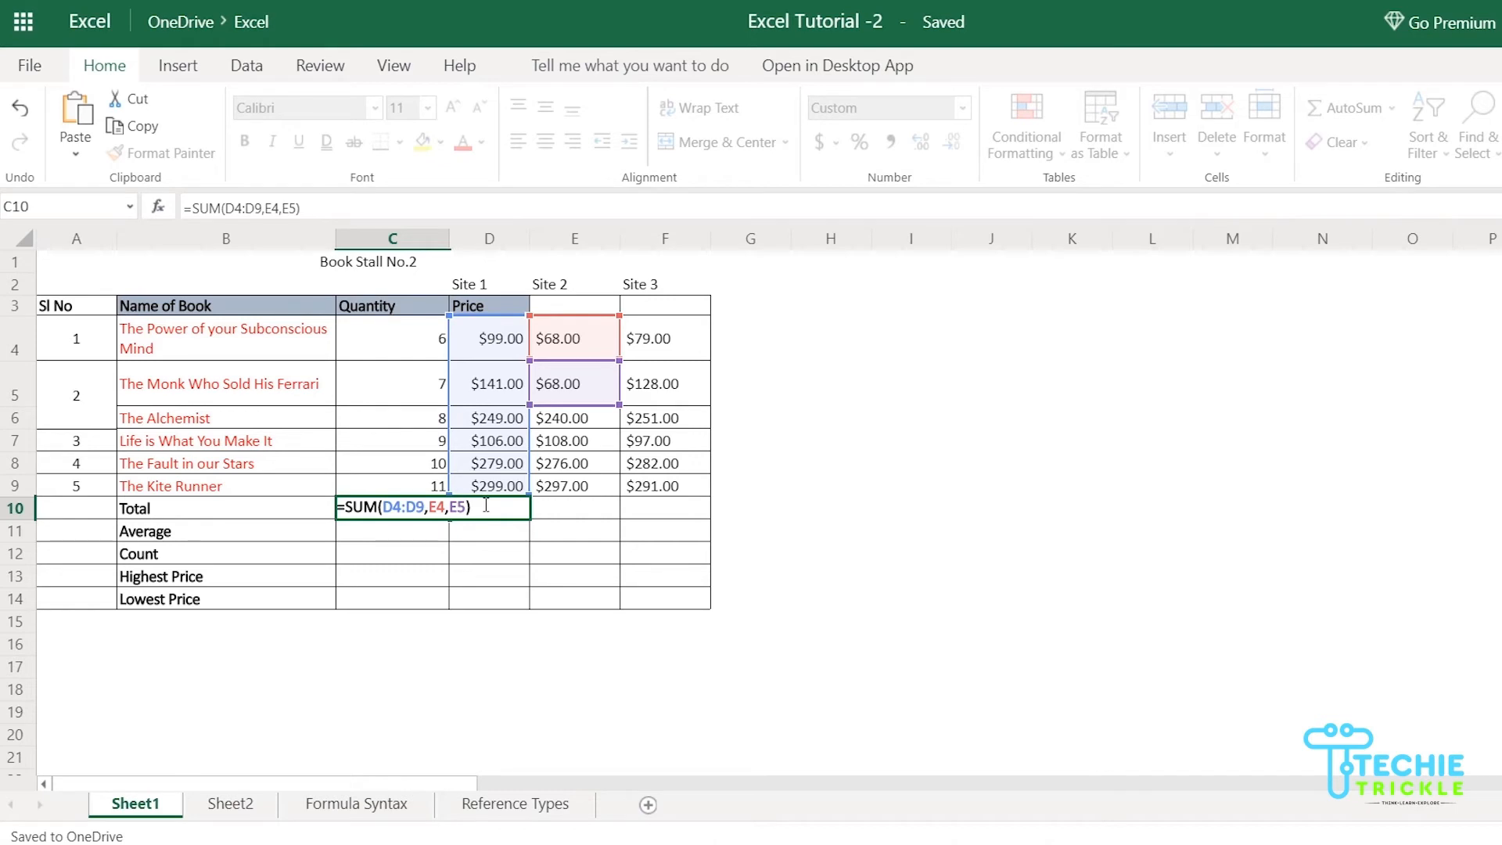
{"action": "key", "text": "Tab"}
{"action": "left_click", "coordinate": [421, 513]}
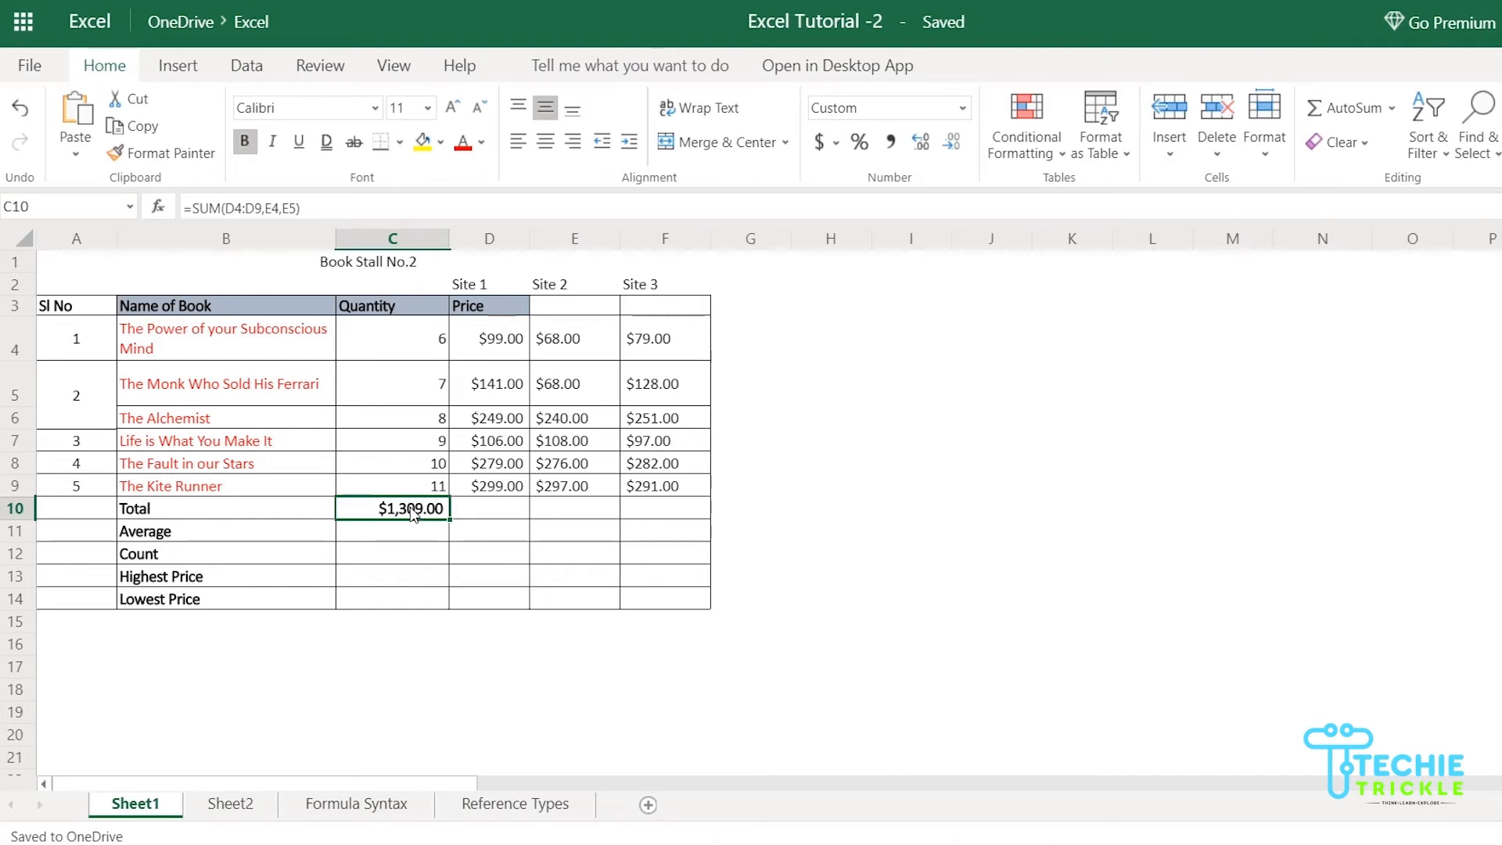
Step: Count the book quantities in the Count row's cell C12 with =COUNT(C4:C9)
{"action": "left_click", "coordinate": [401, 532]}
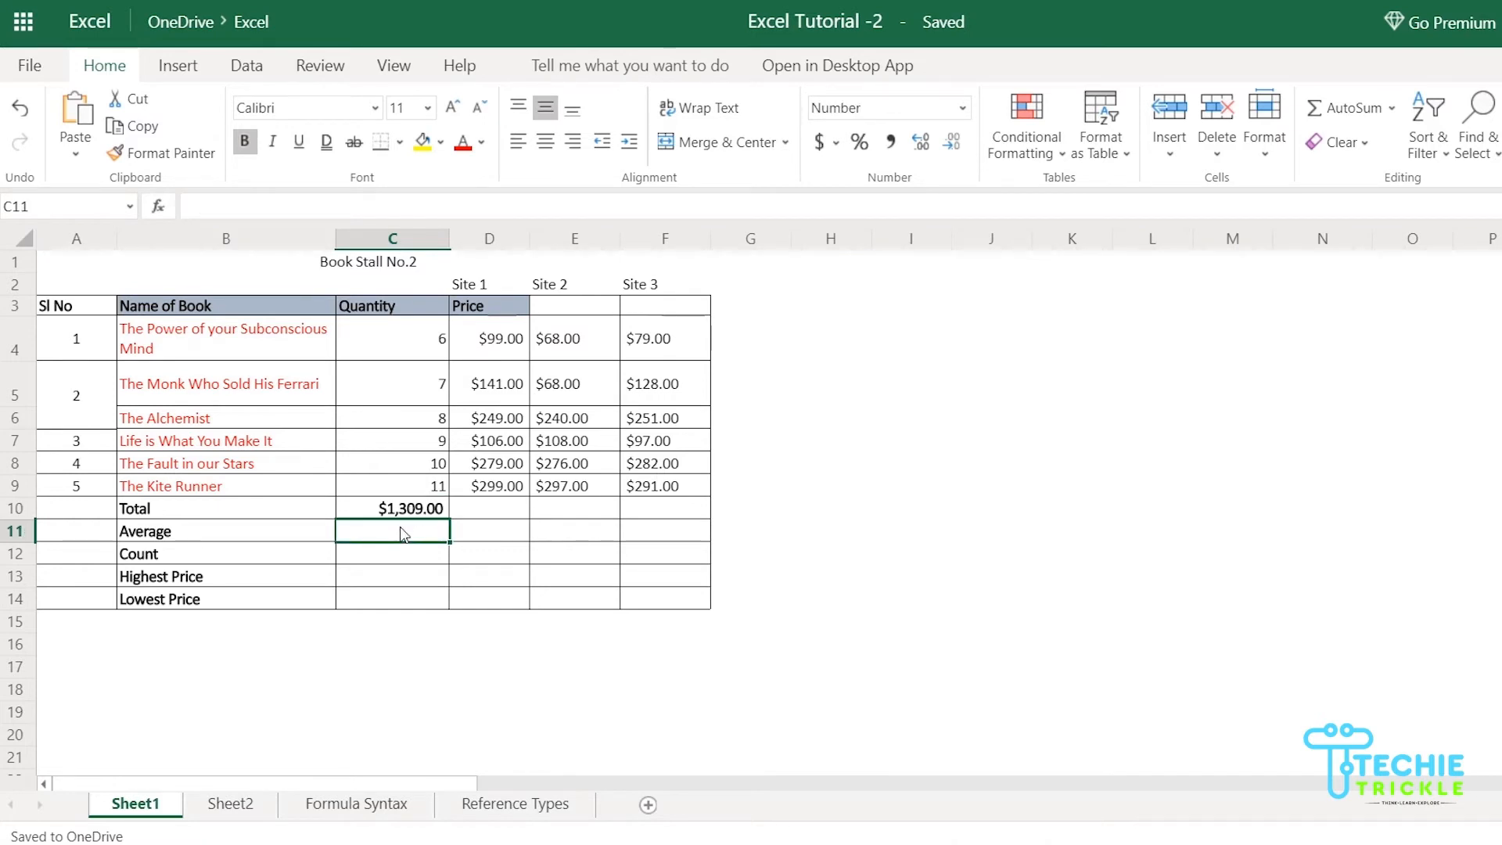
{"action": "left_click", "coordinate": [403, 553]}
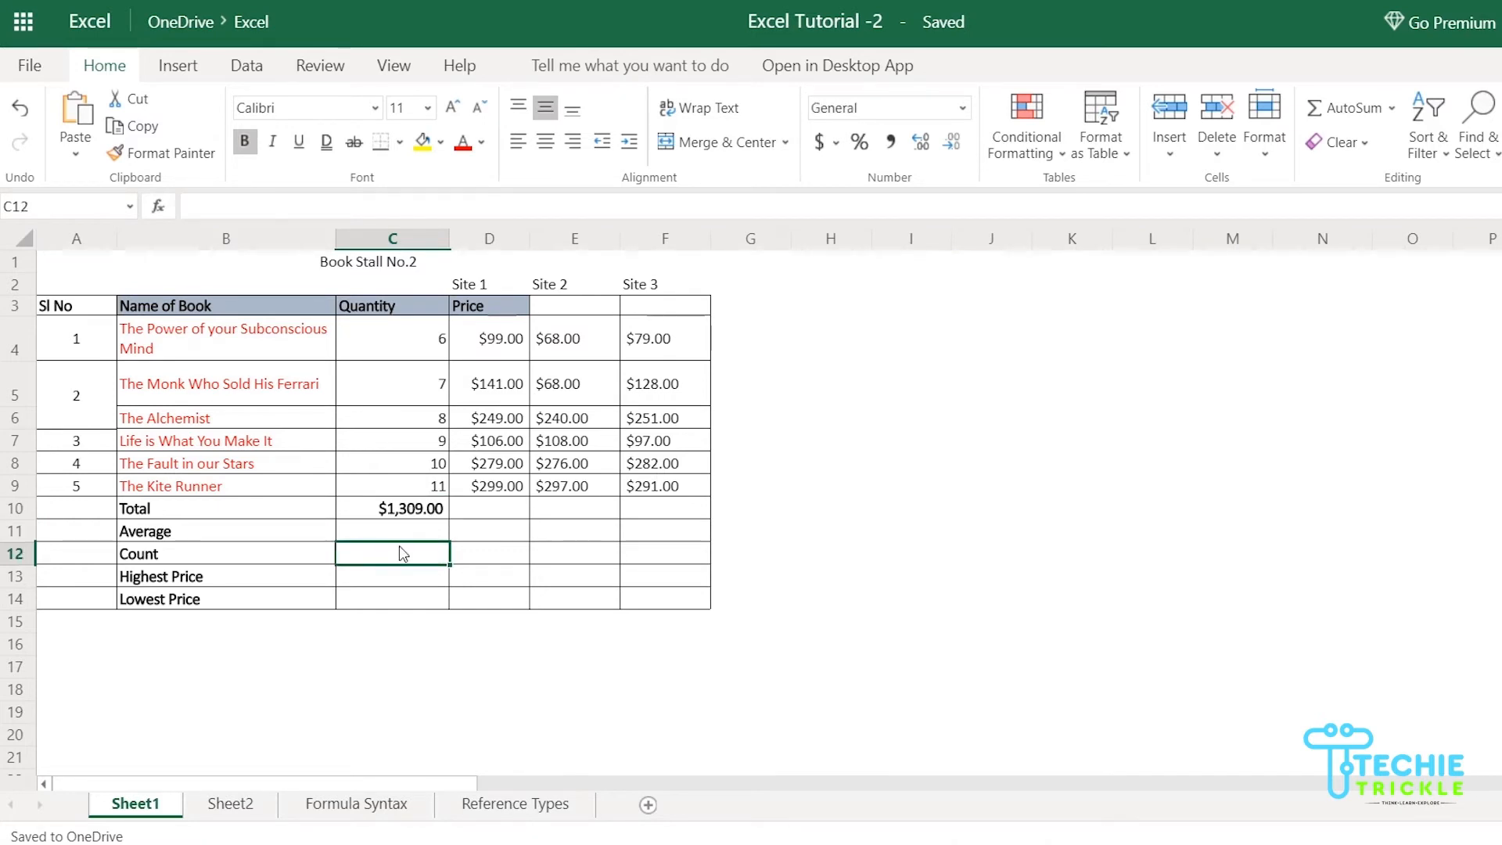
{"action": "double_click", "coordinate": [402, 549]}
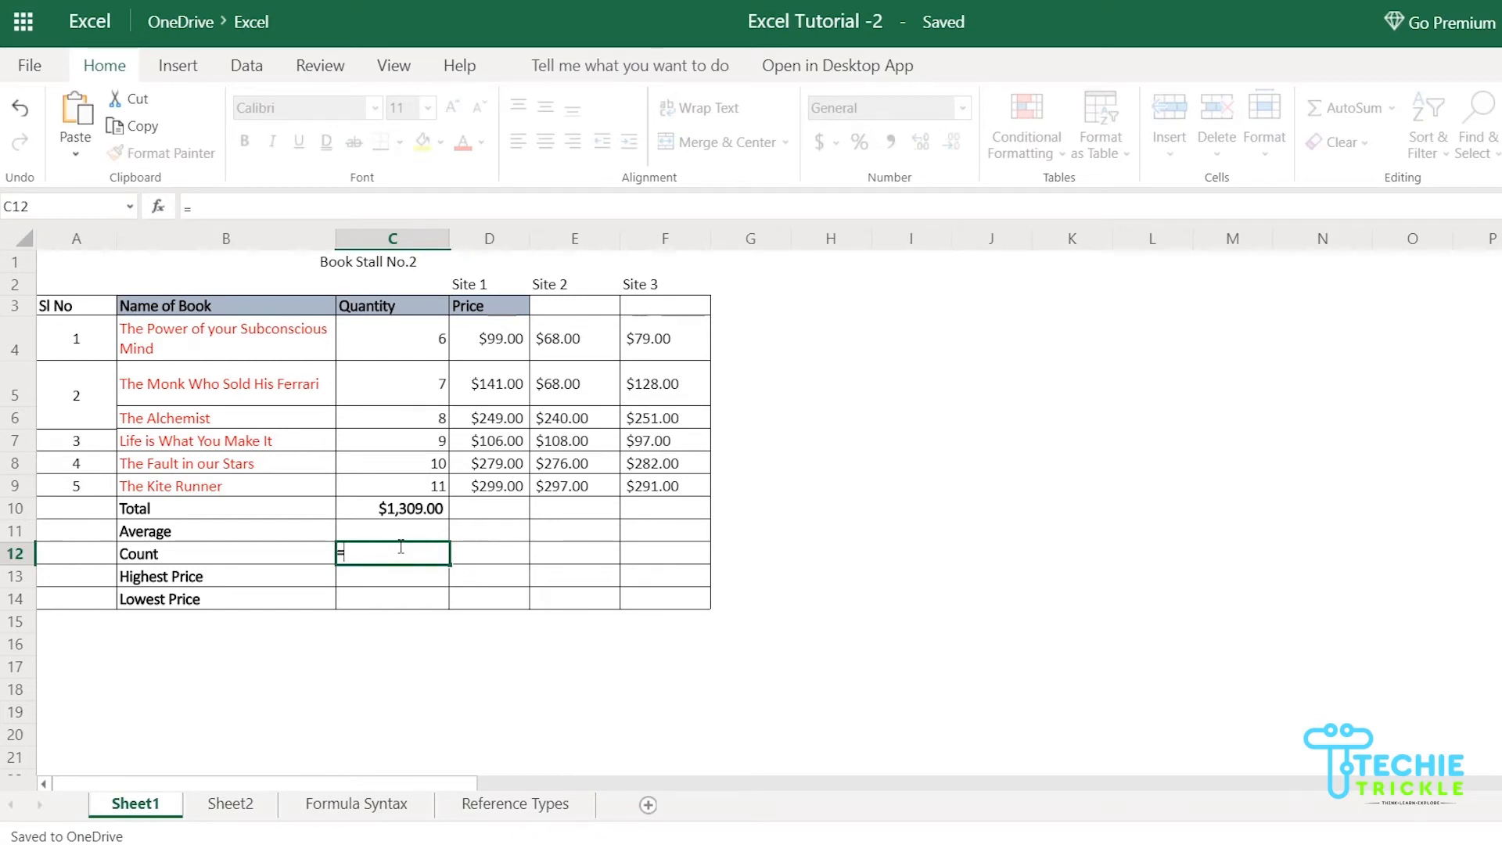
{"action": "type", "text": "=COUNT("}
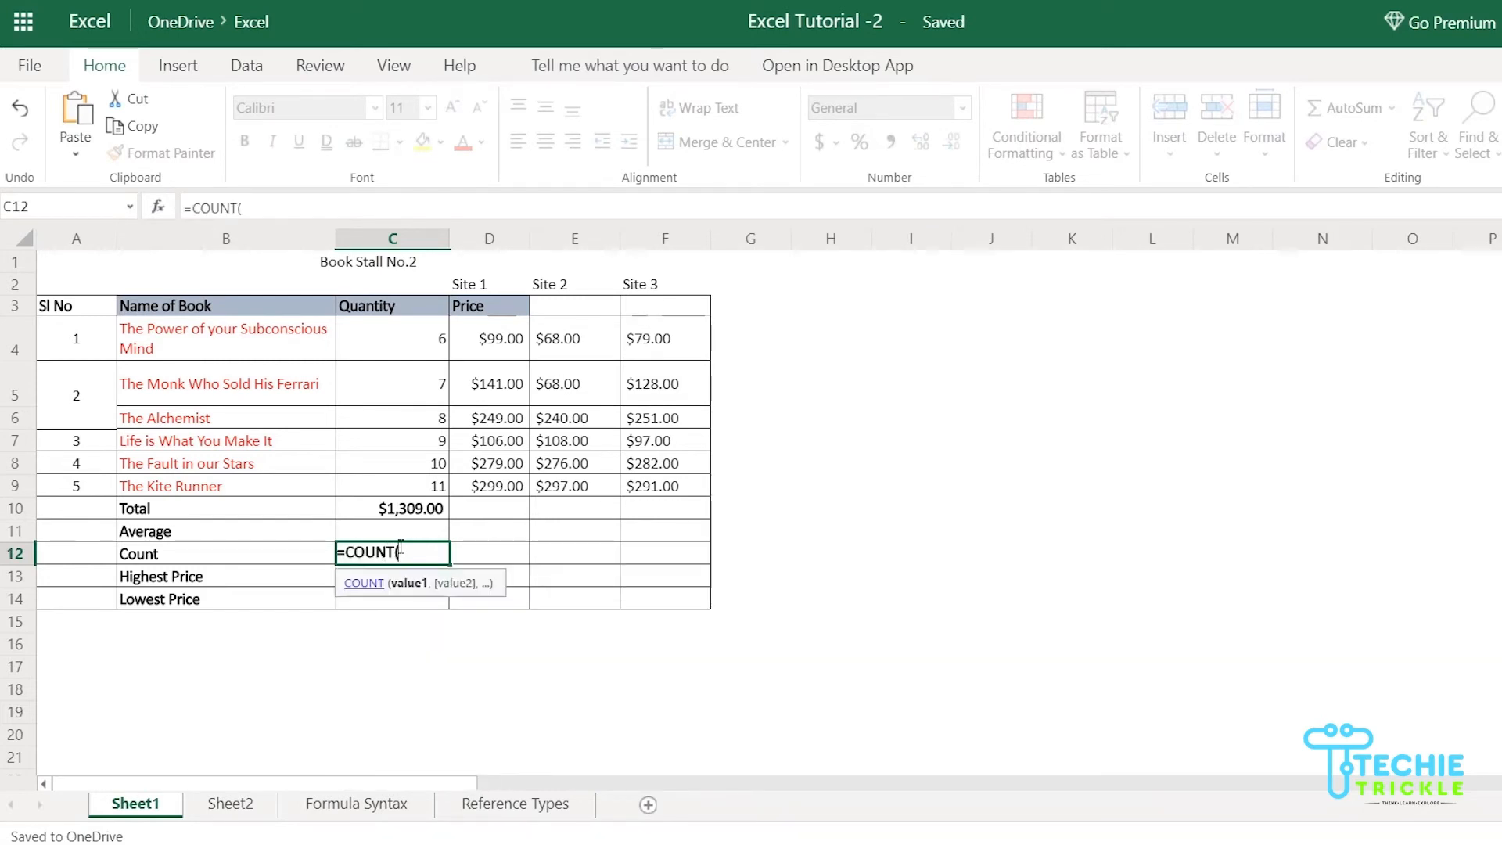
{"action": "left_click", "coordinate": [423, 343]}
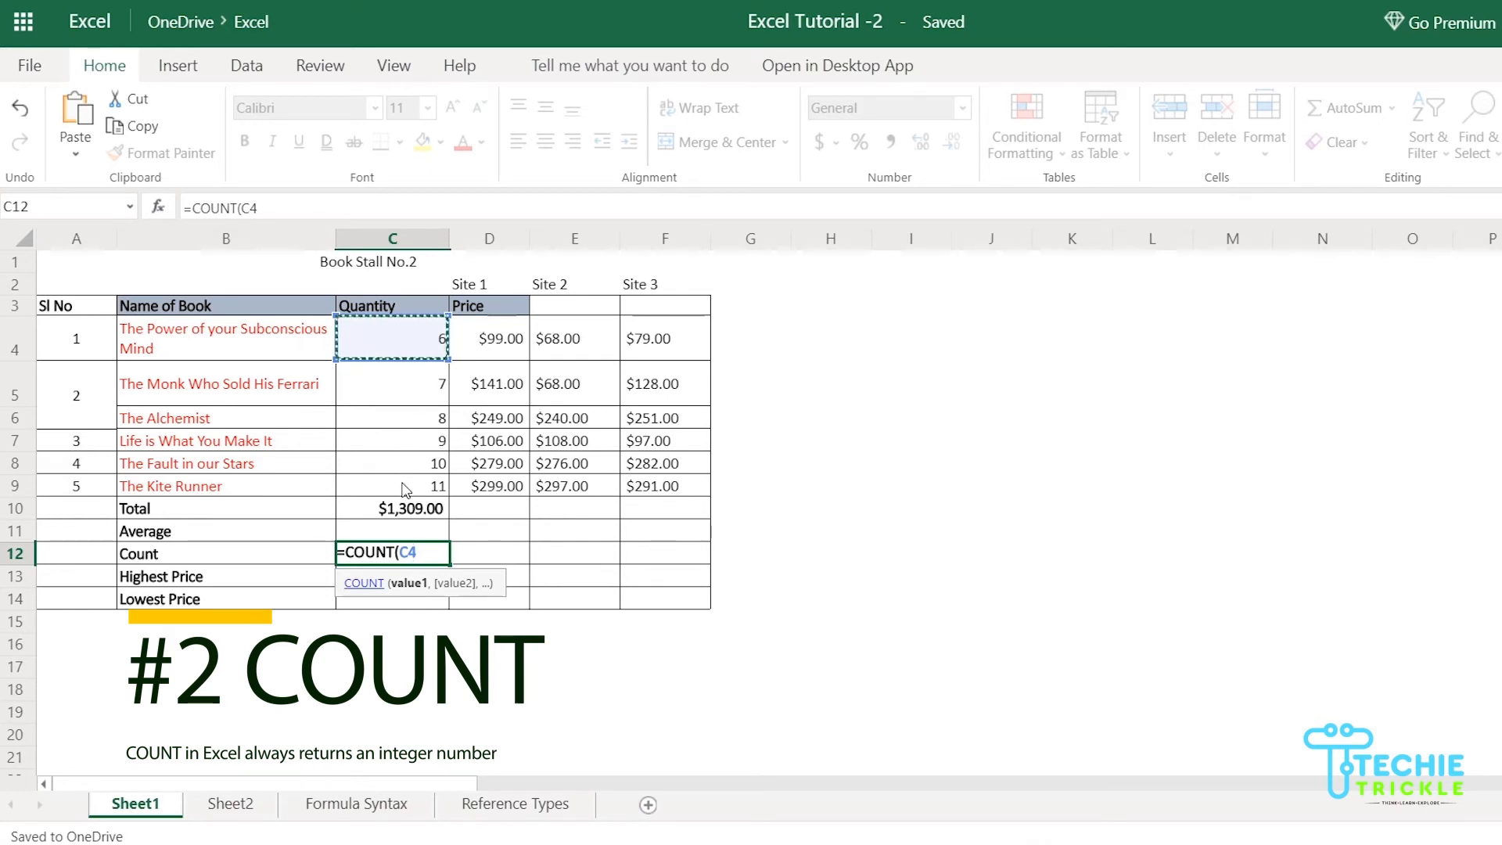
{"action": "type", "text": ":"}
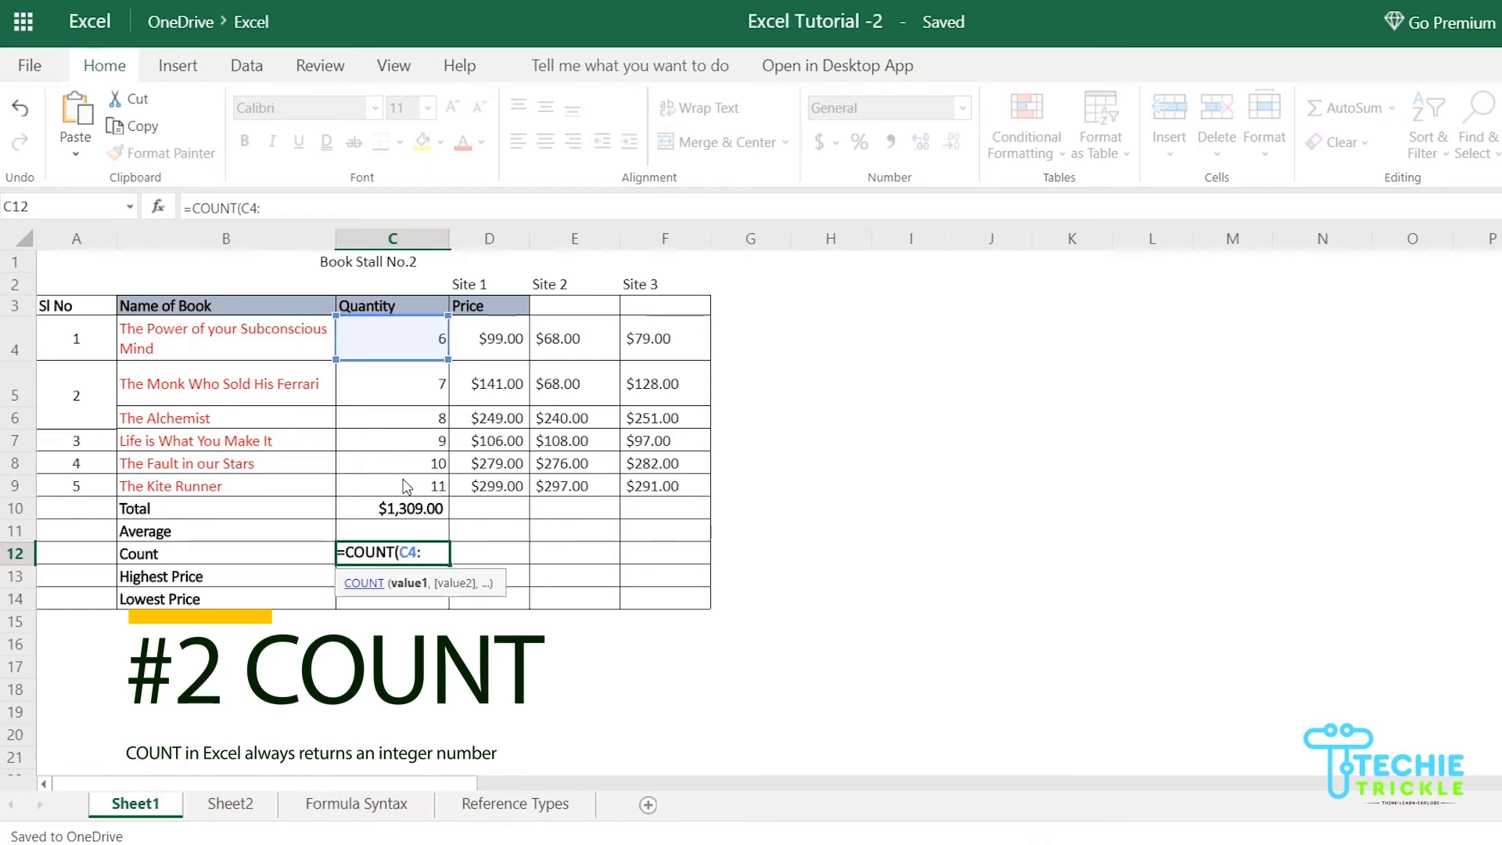
{"action": "left_click", "coordinate": [406, 486]}
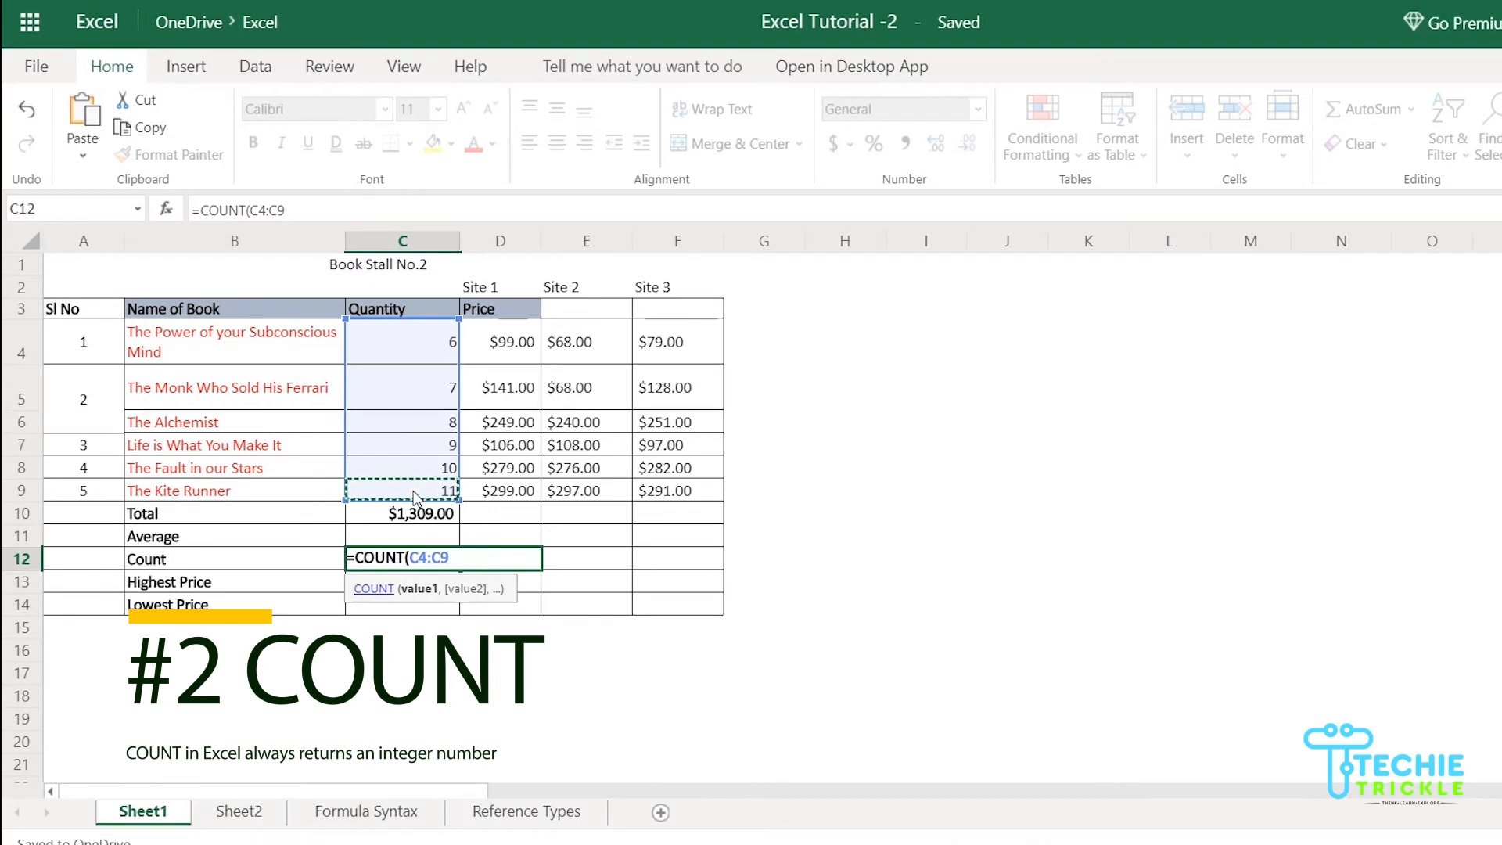
{"action": "type", "text": ")"}
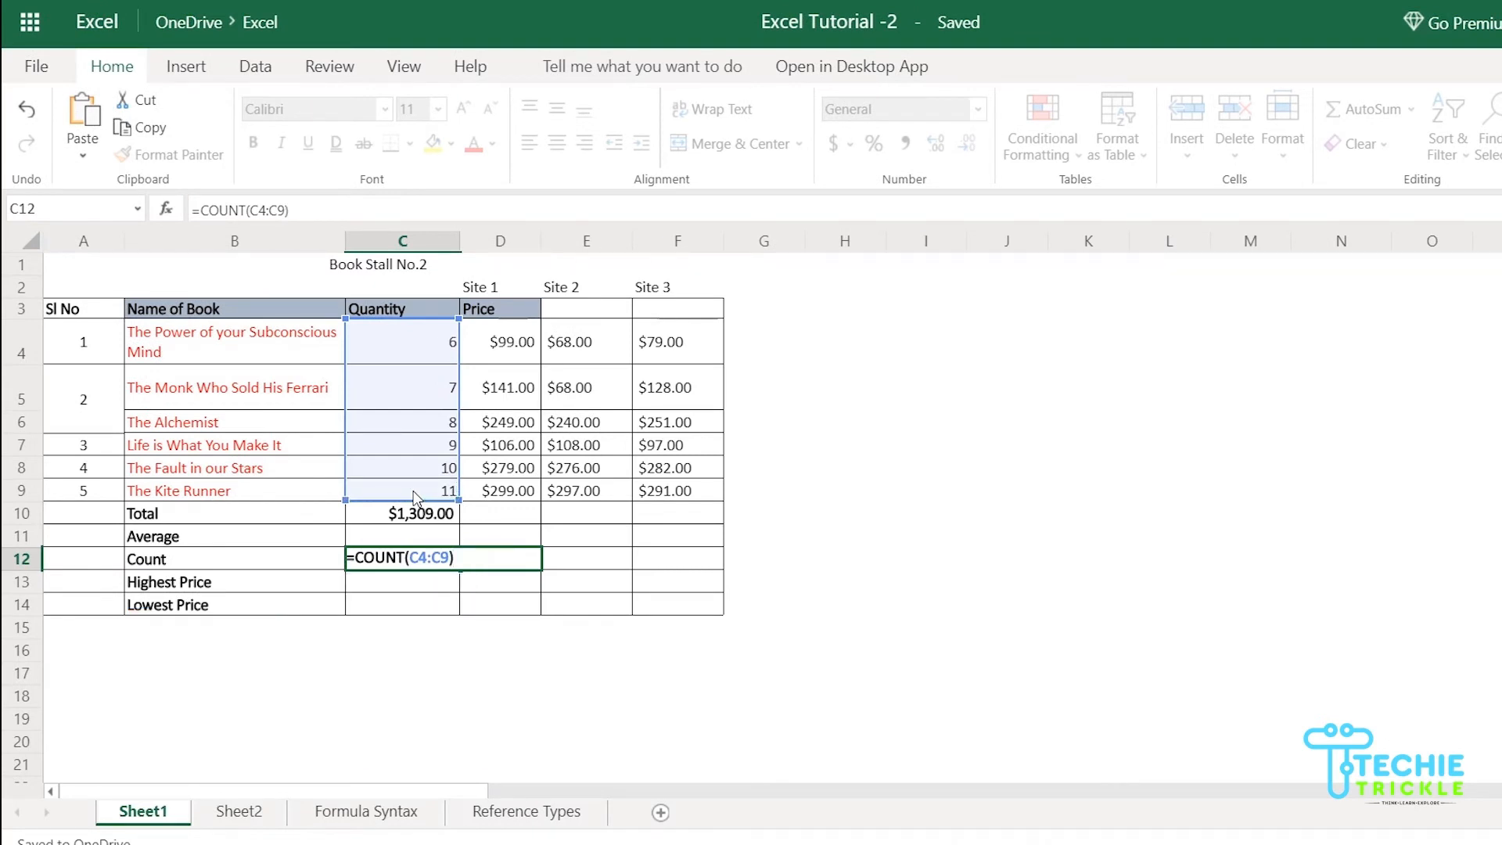
{"action": "key", "text": "Tab"}
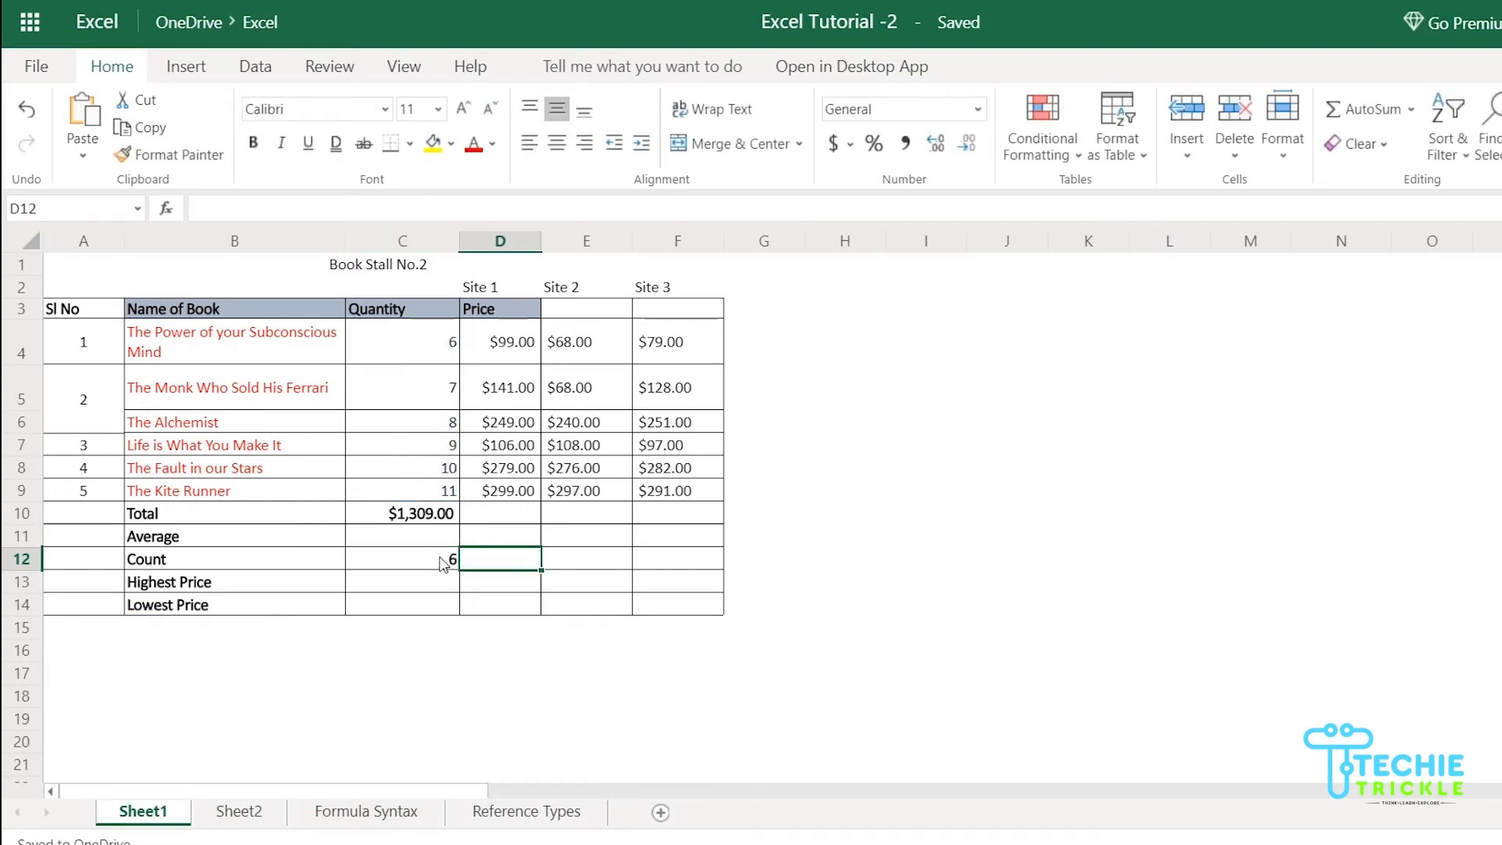
Step: Extend the C12 count range to include the book names, making the formula =COUNT(B4:C9)
{"action": "left_click", "coordinate": [443, 561]}
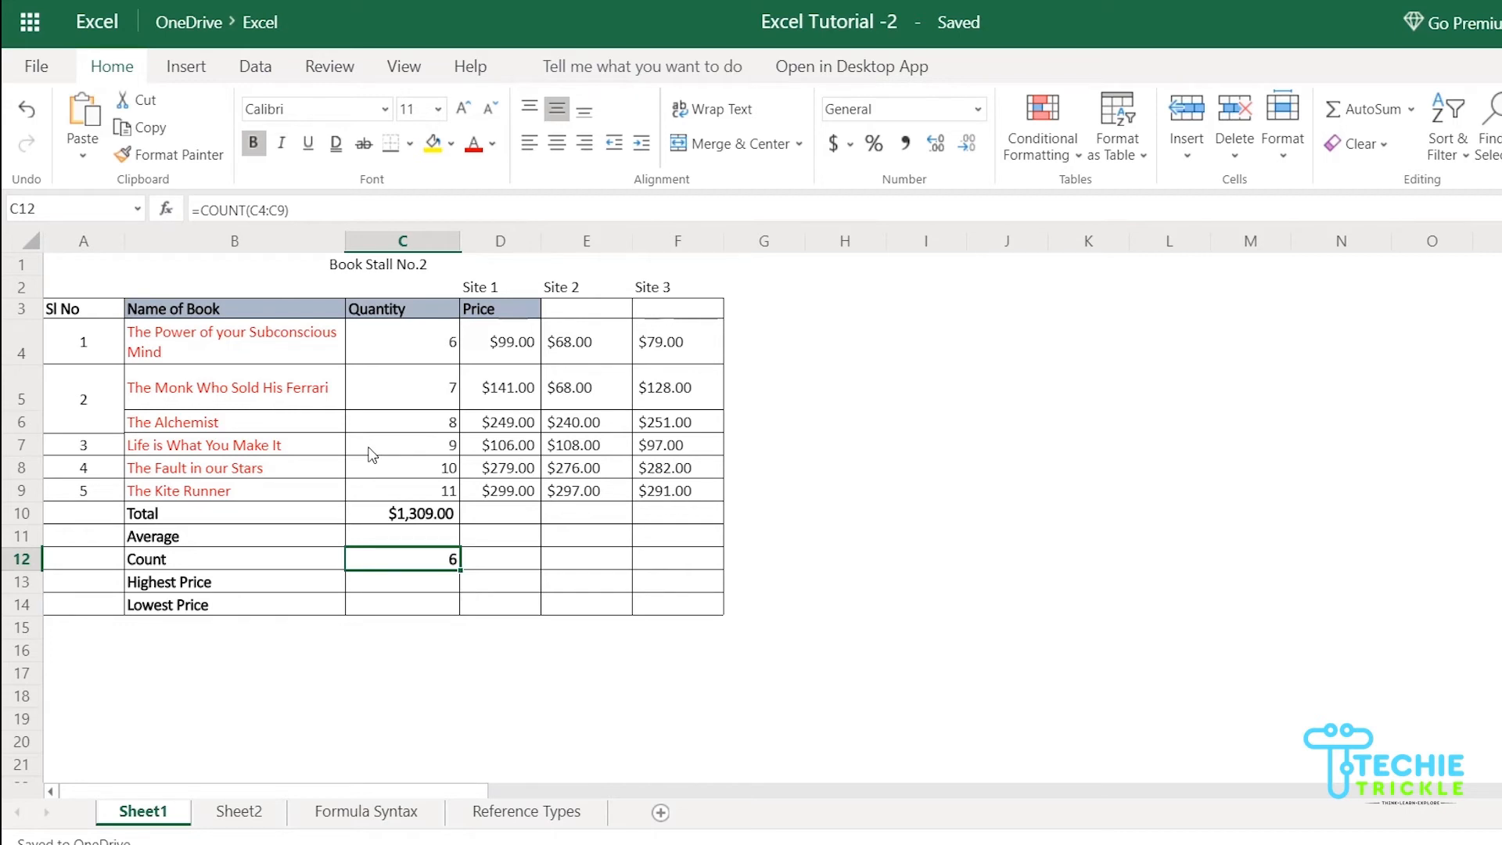
{"action": "double_click", "coordinate": [412, 561]}
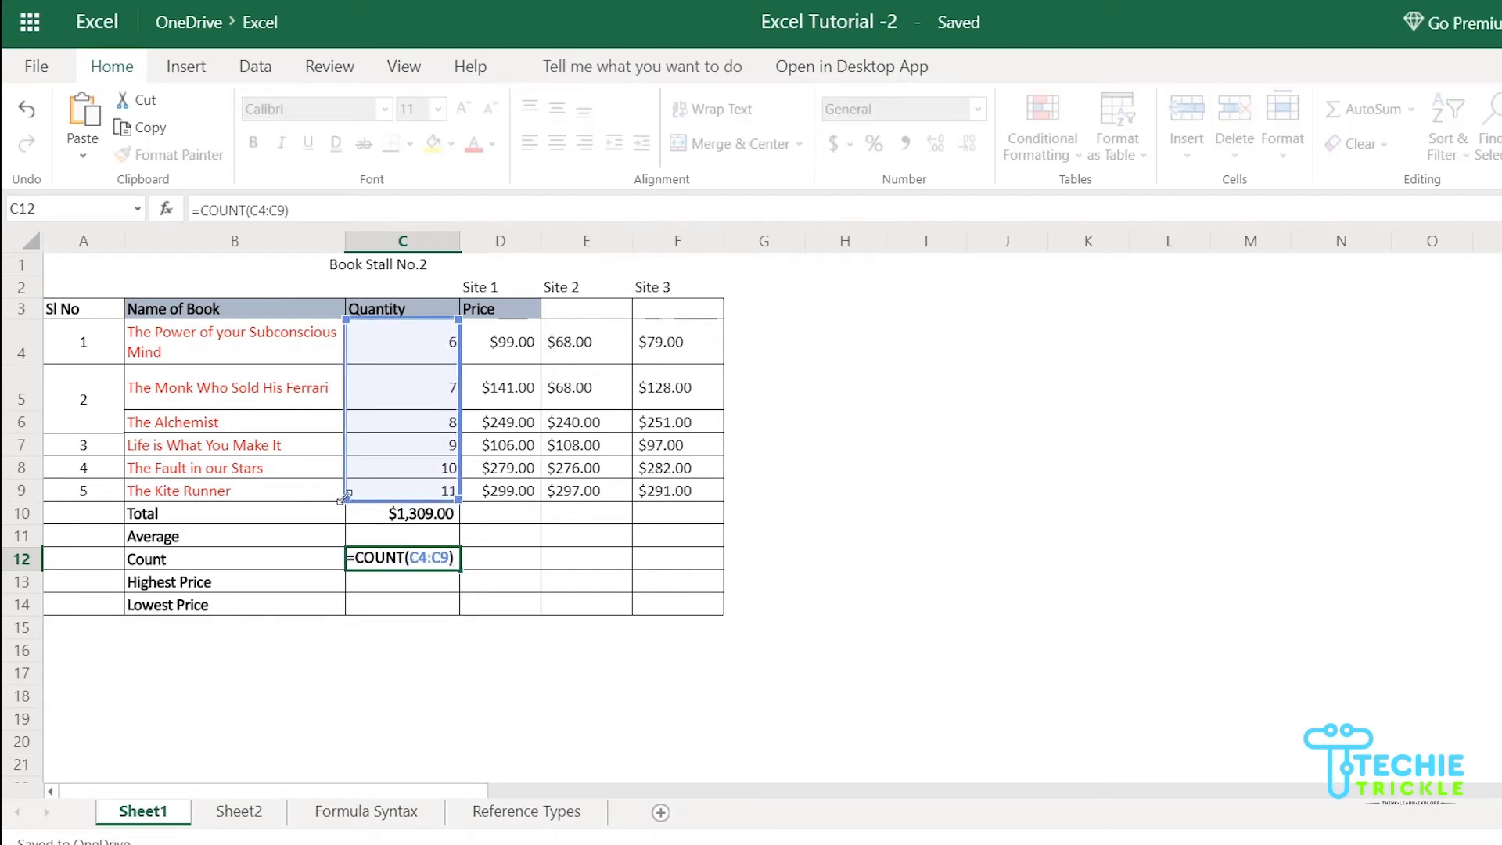
{"action": "left_click_drag", "start_coordinate": [344, 498], "coordinate": [201, 497]}
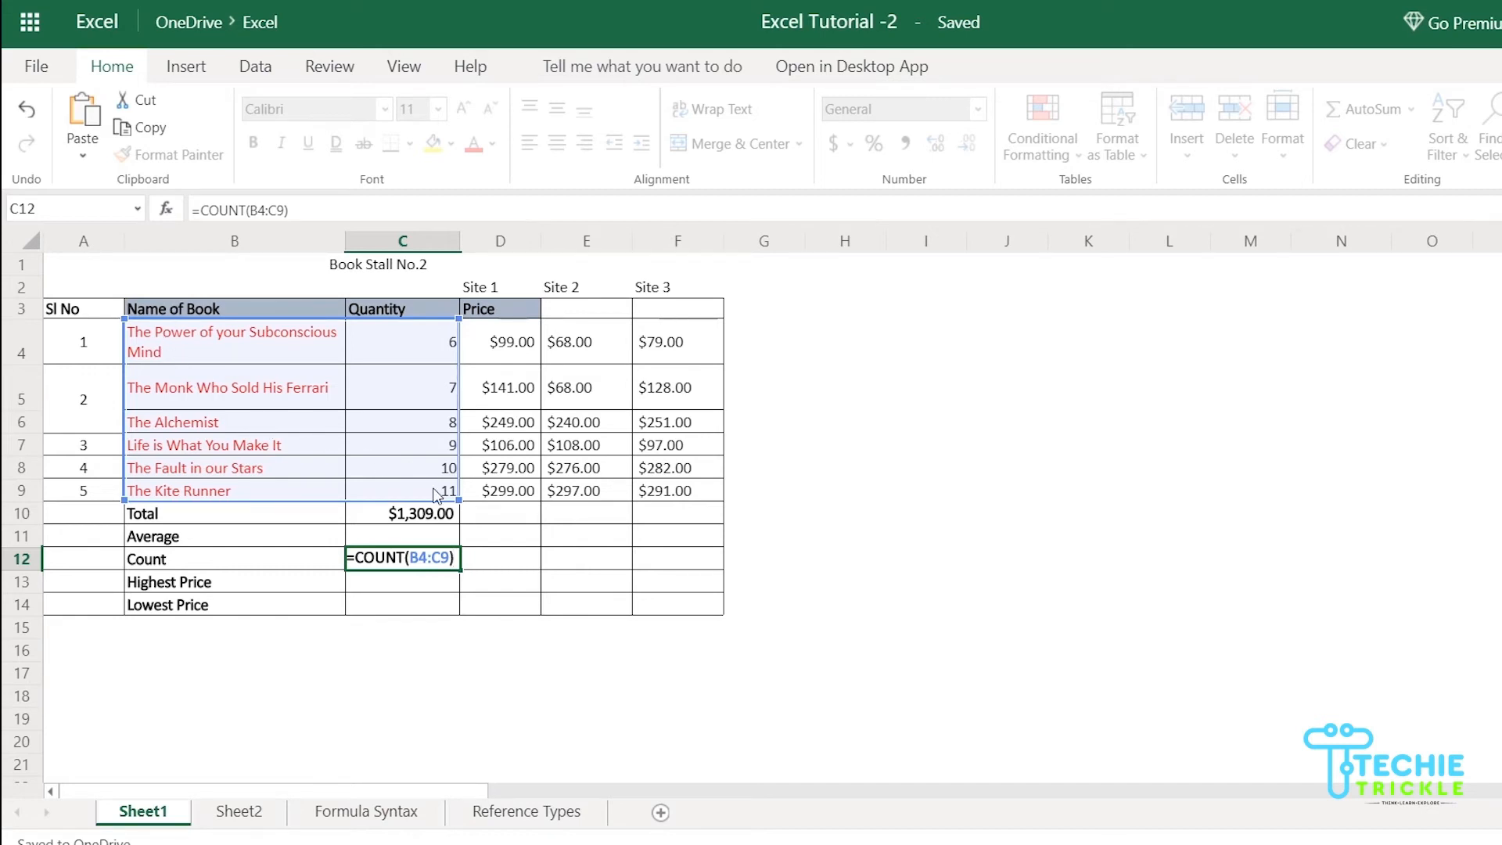
{"action": "key", "text": "Tab"}
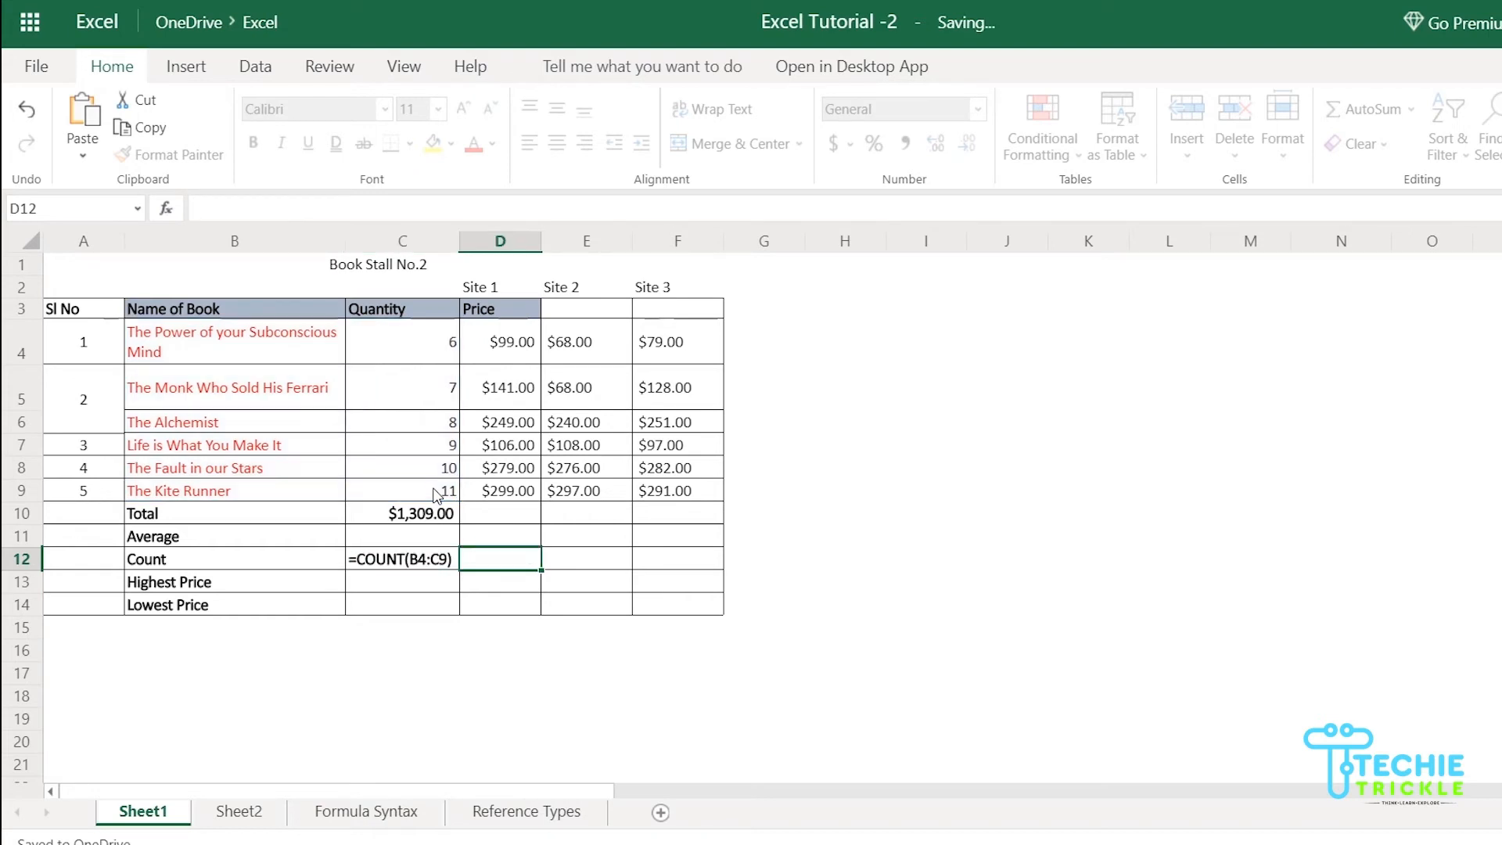
{"action": "left_click", "coordinate": [433, 569]}
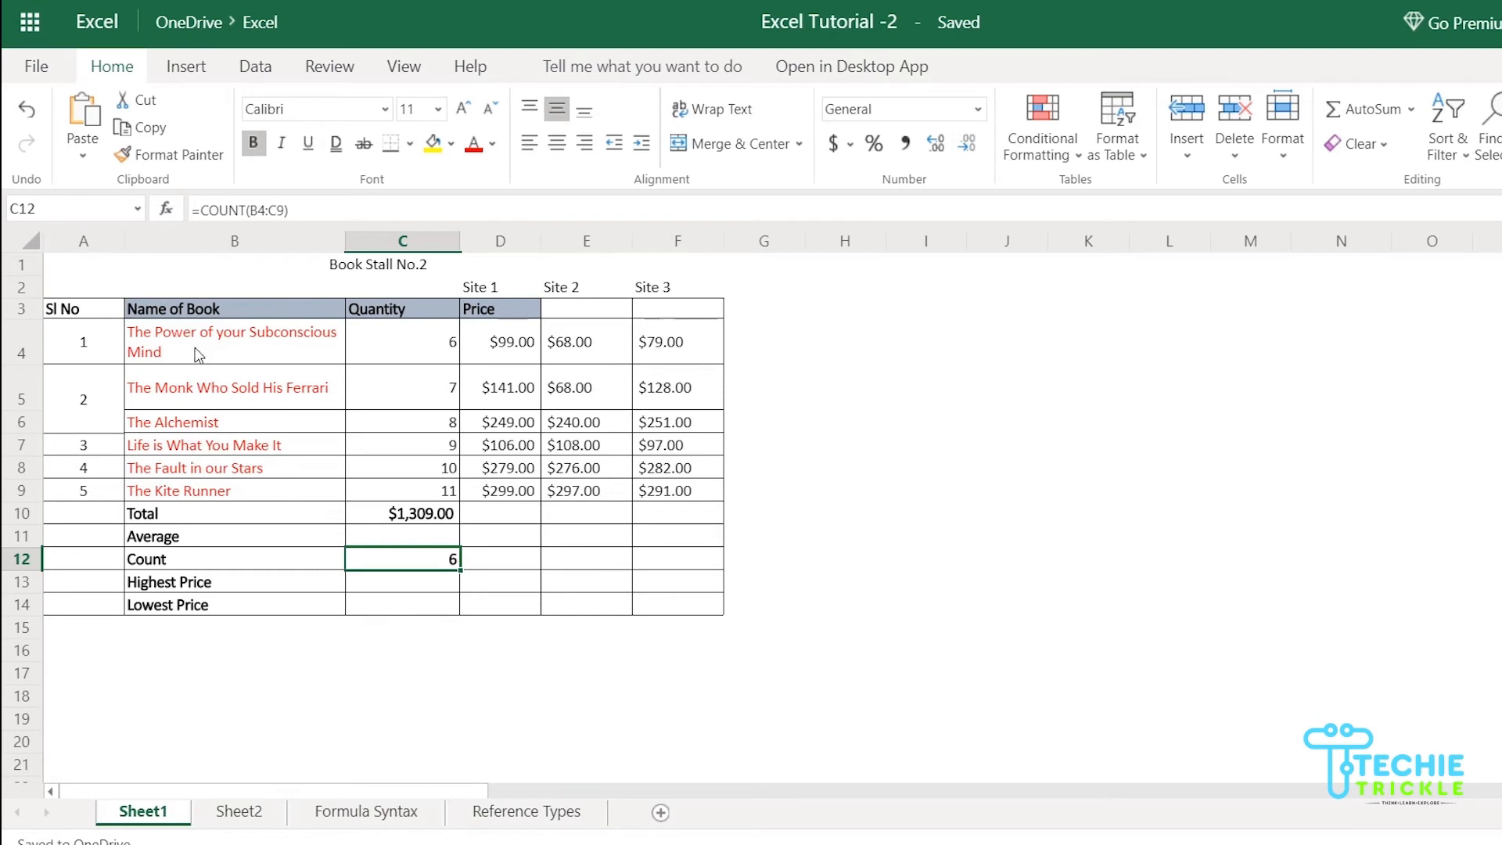
Step: Average the Site 1 prices in the Average row's cell C11 with =AVERAGE(D4:D9)
{"action": "left_click", "coordinate": [391, 532]}
{"action": "type", "text": "="}
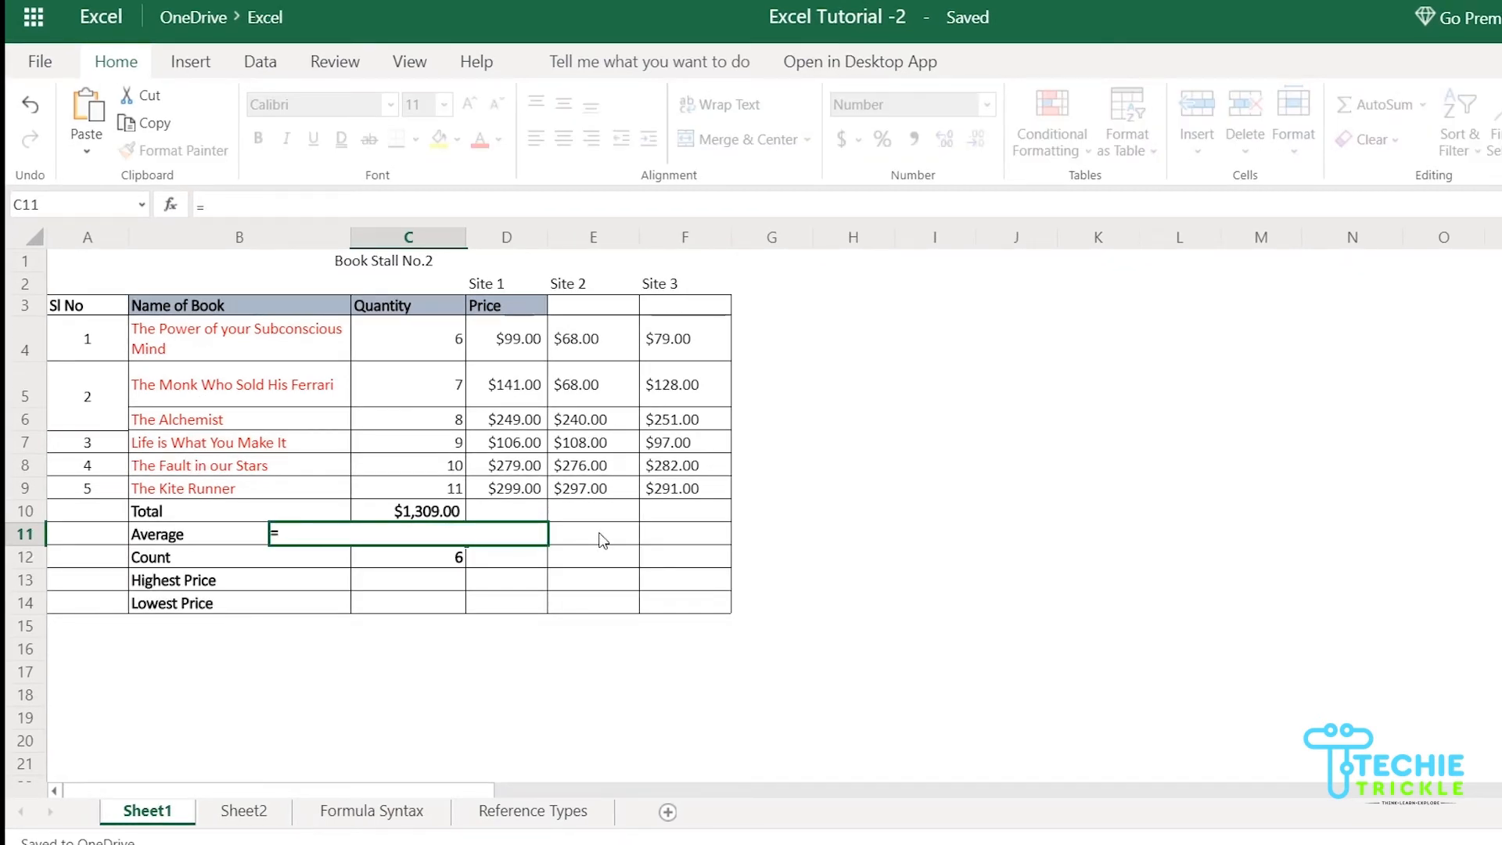
{"action": "key", "text": "Tab"}
{"action": "double_click", "coordinate": [396, 538]}
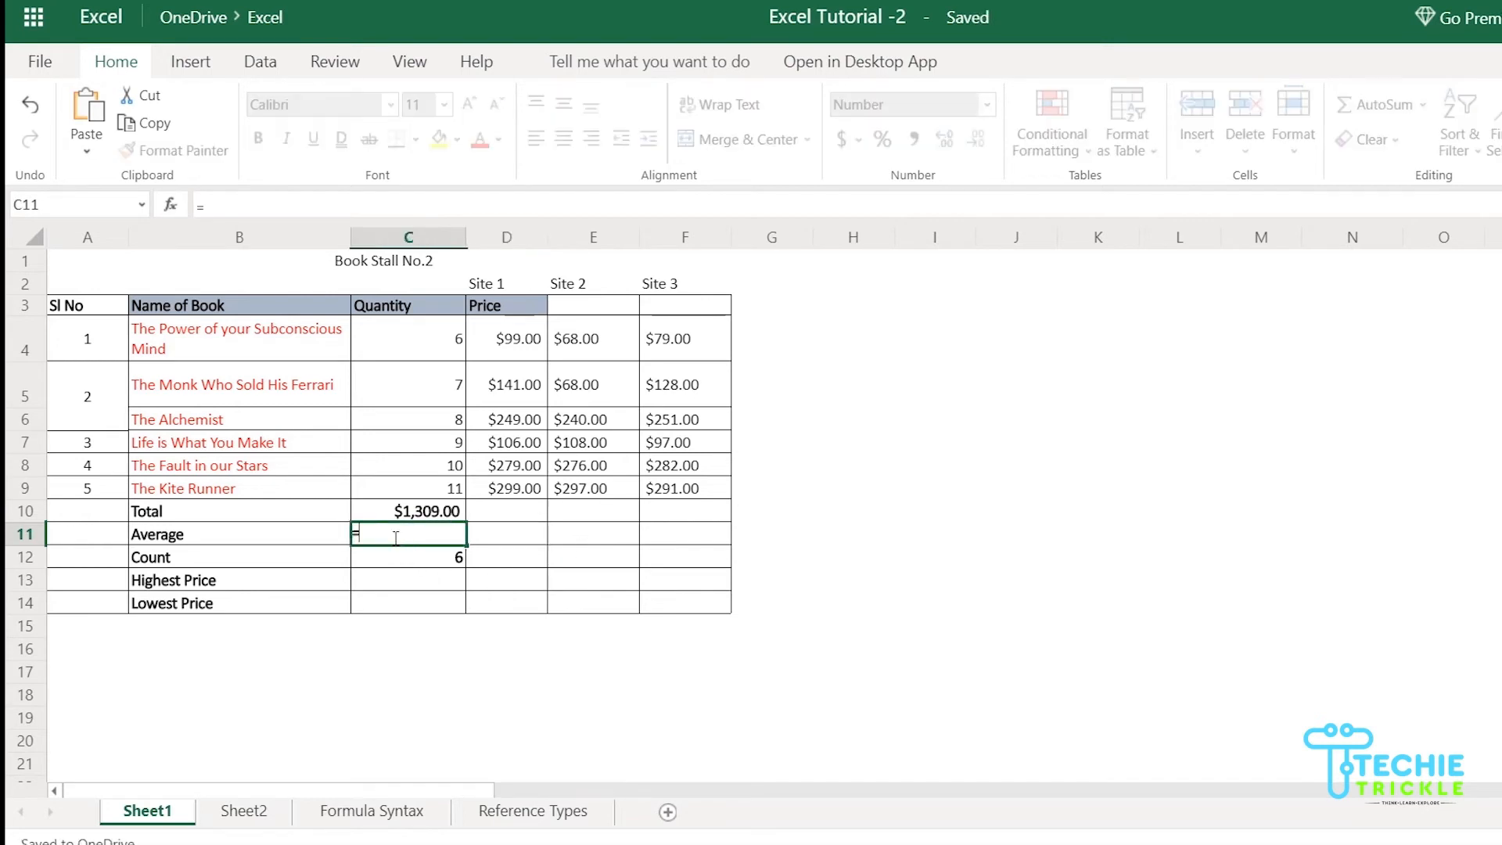
{"action": "type", "text": "AVERAGE"}
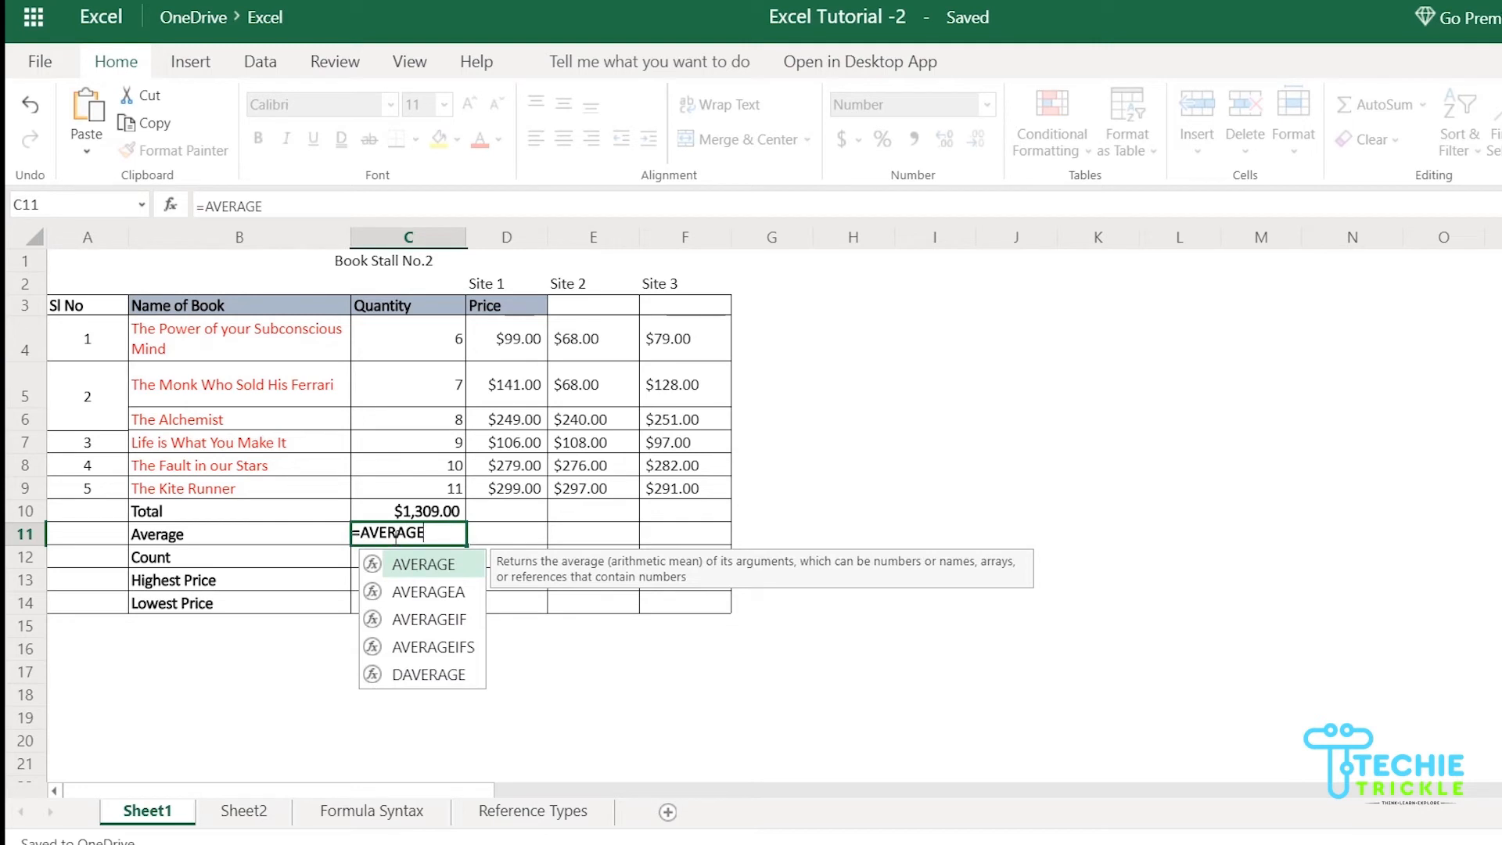
{"action": "type", "text": "("}
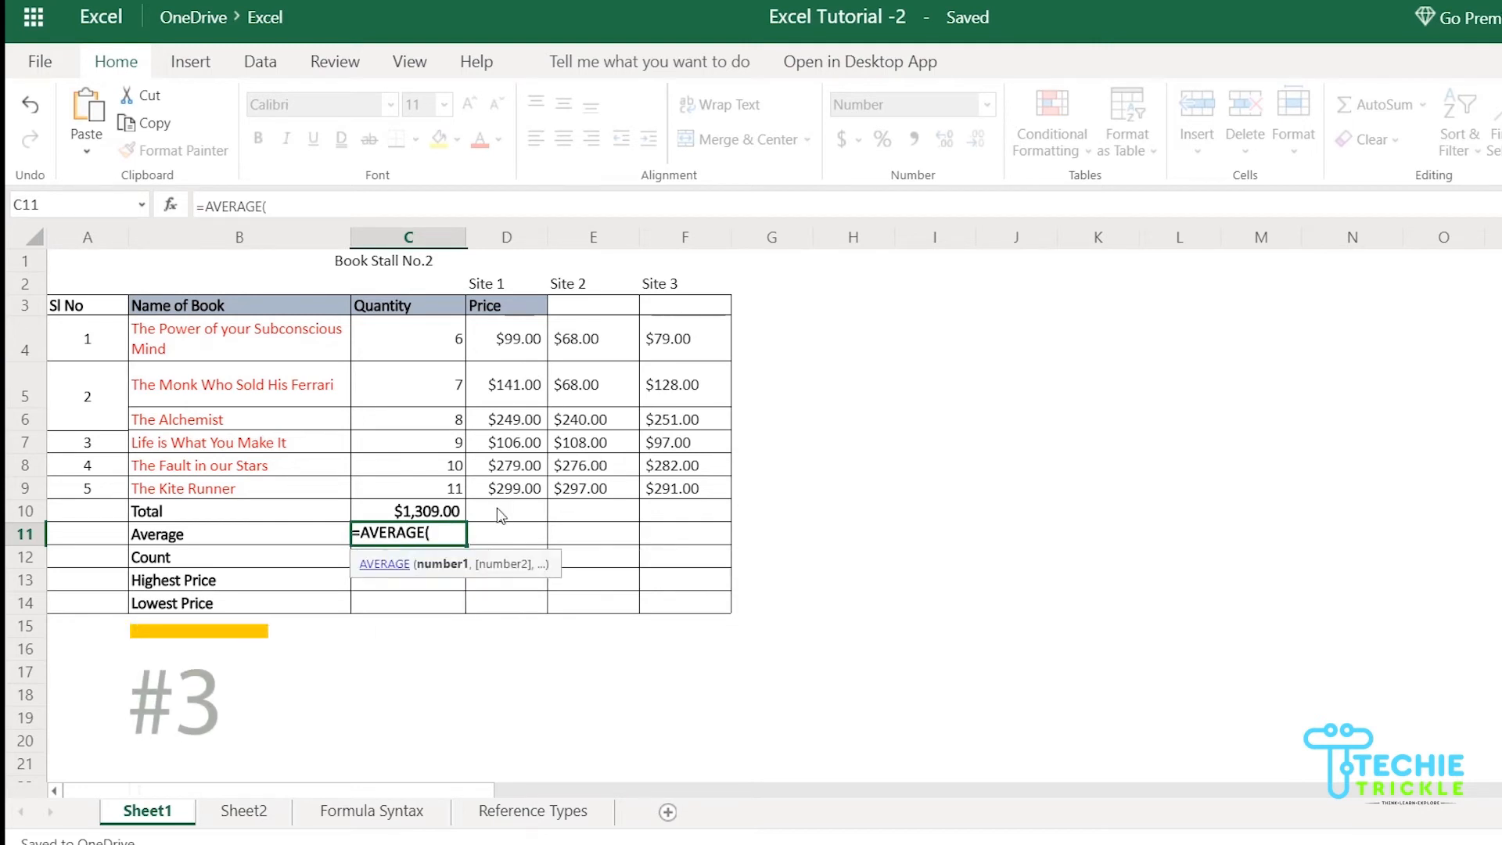
{"action": "left_click", "coordinate": [508, 345]}
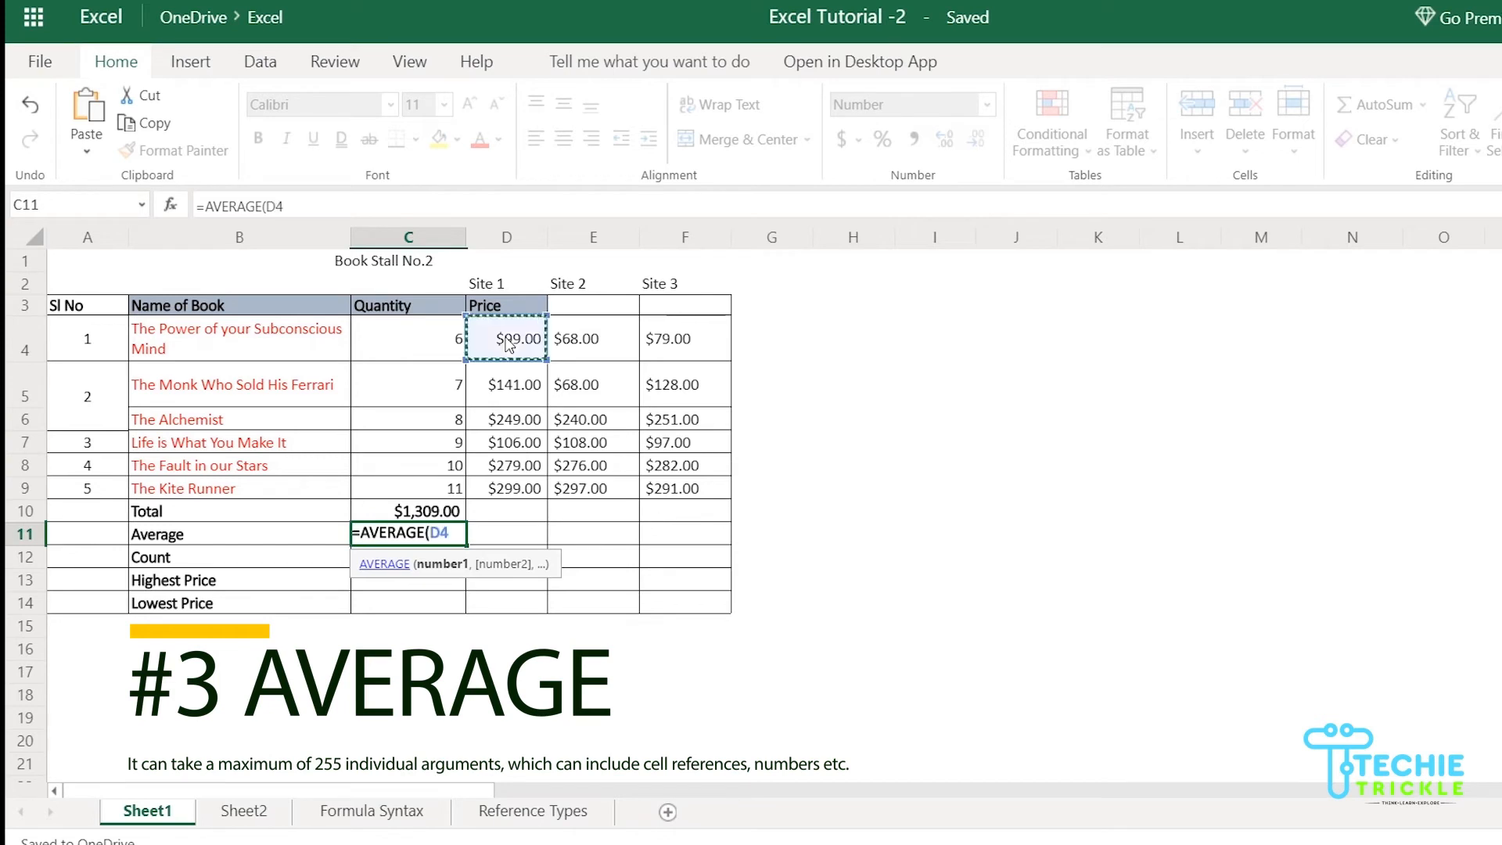
{"action": "type", "text": ":"}
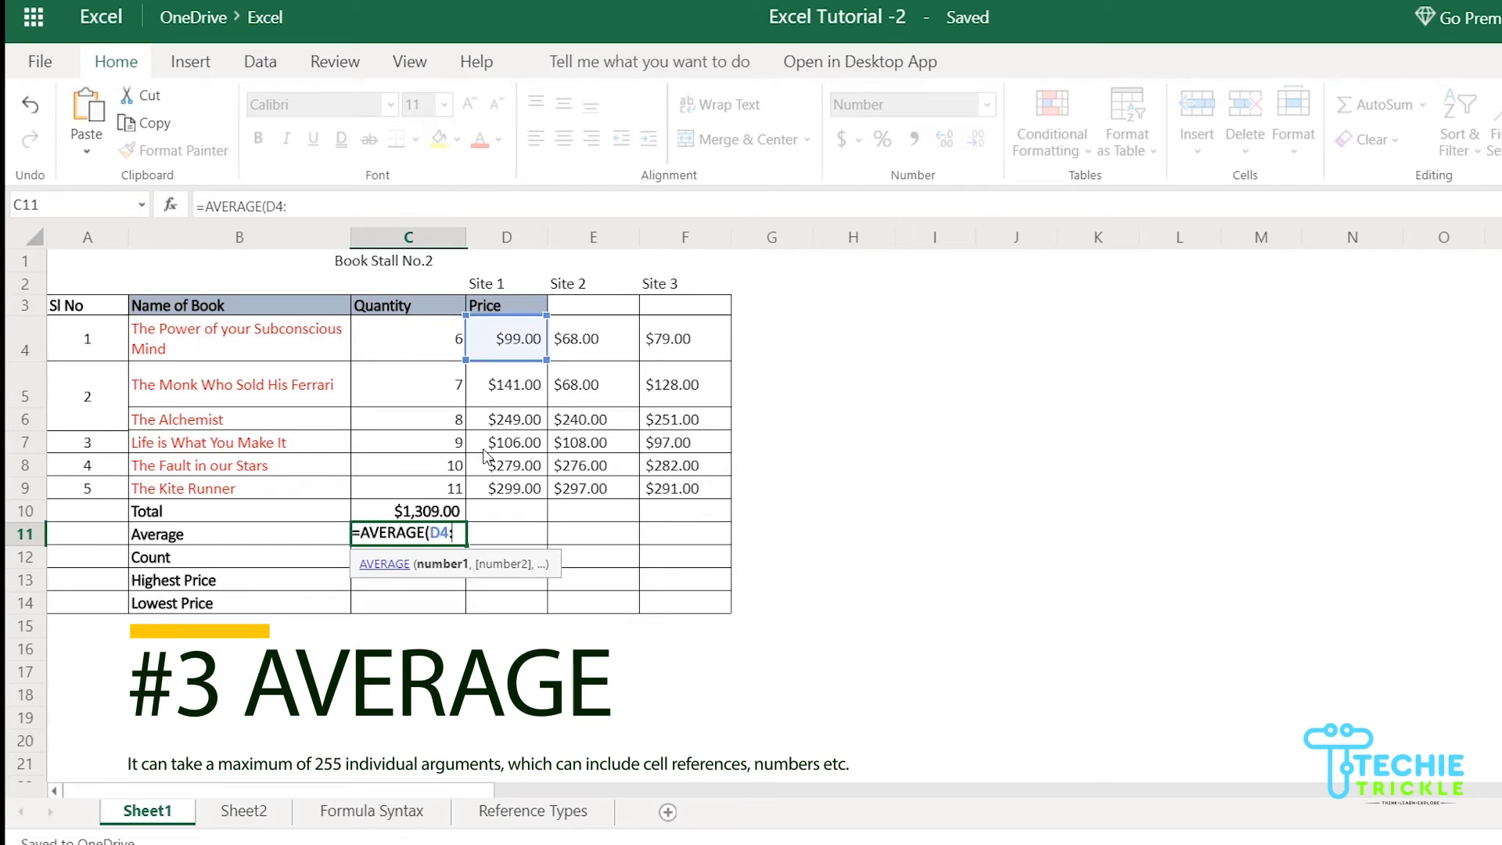
{"action": "left_click", "coordinate": [495, 490]}
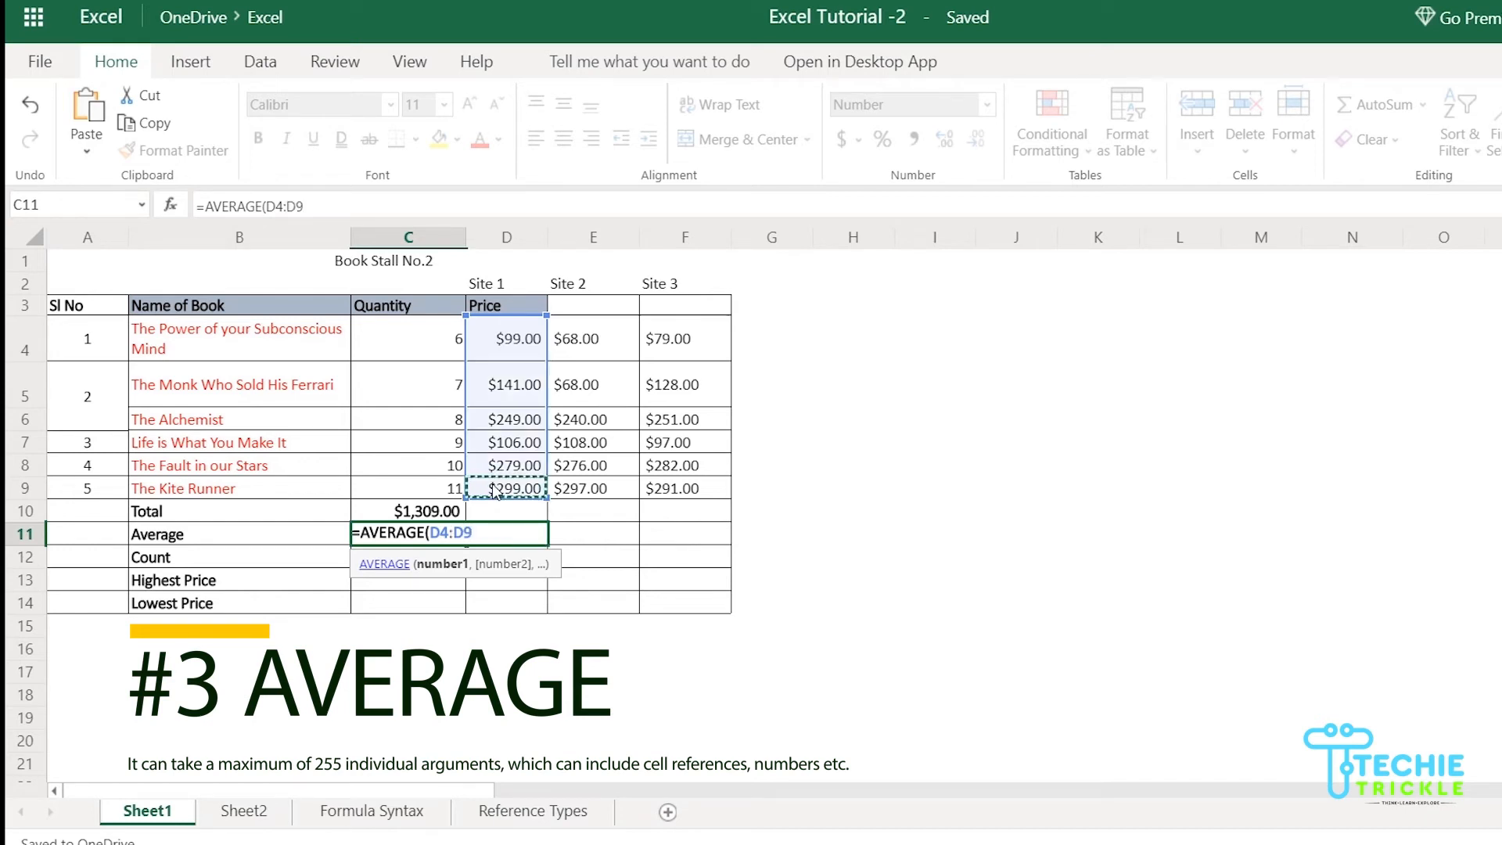
{"action": "type", "text": ")"}
{"action": "key", "text": "Return"}
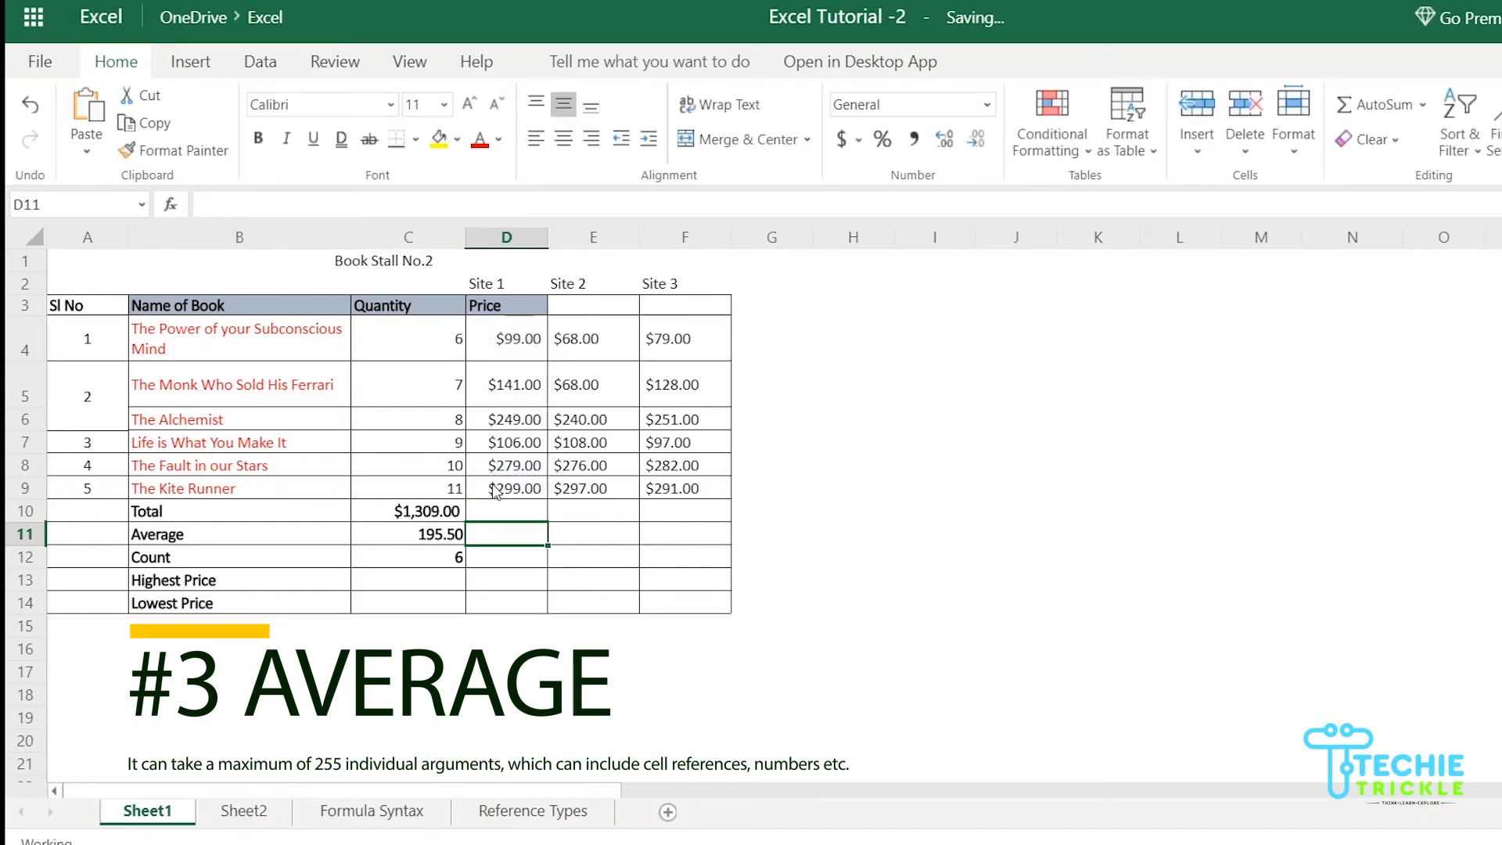
{"action": "left_click", "coordinate": [424, 542]}
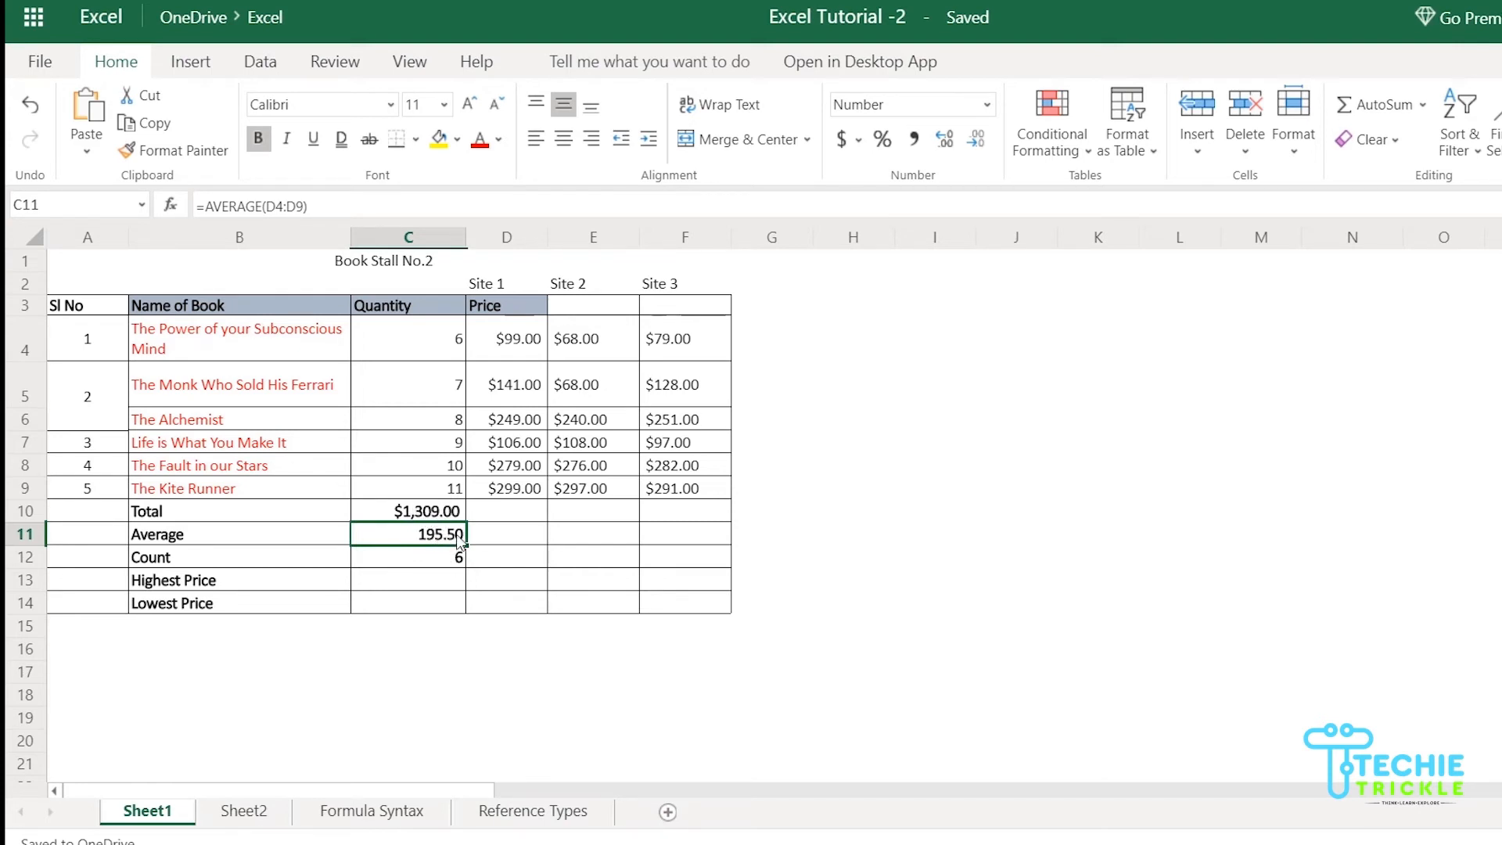
Step: Enter =MAX(C4:C9) in the Highest Price row's cell C13, using the Quantity column as the range
{"action": "left_click", "coordinate": [431, 579]}
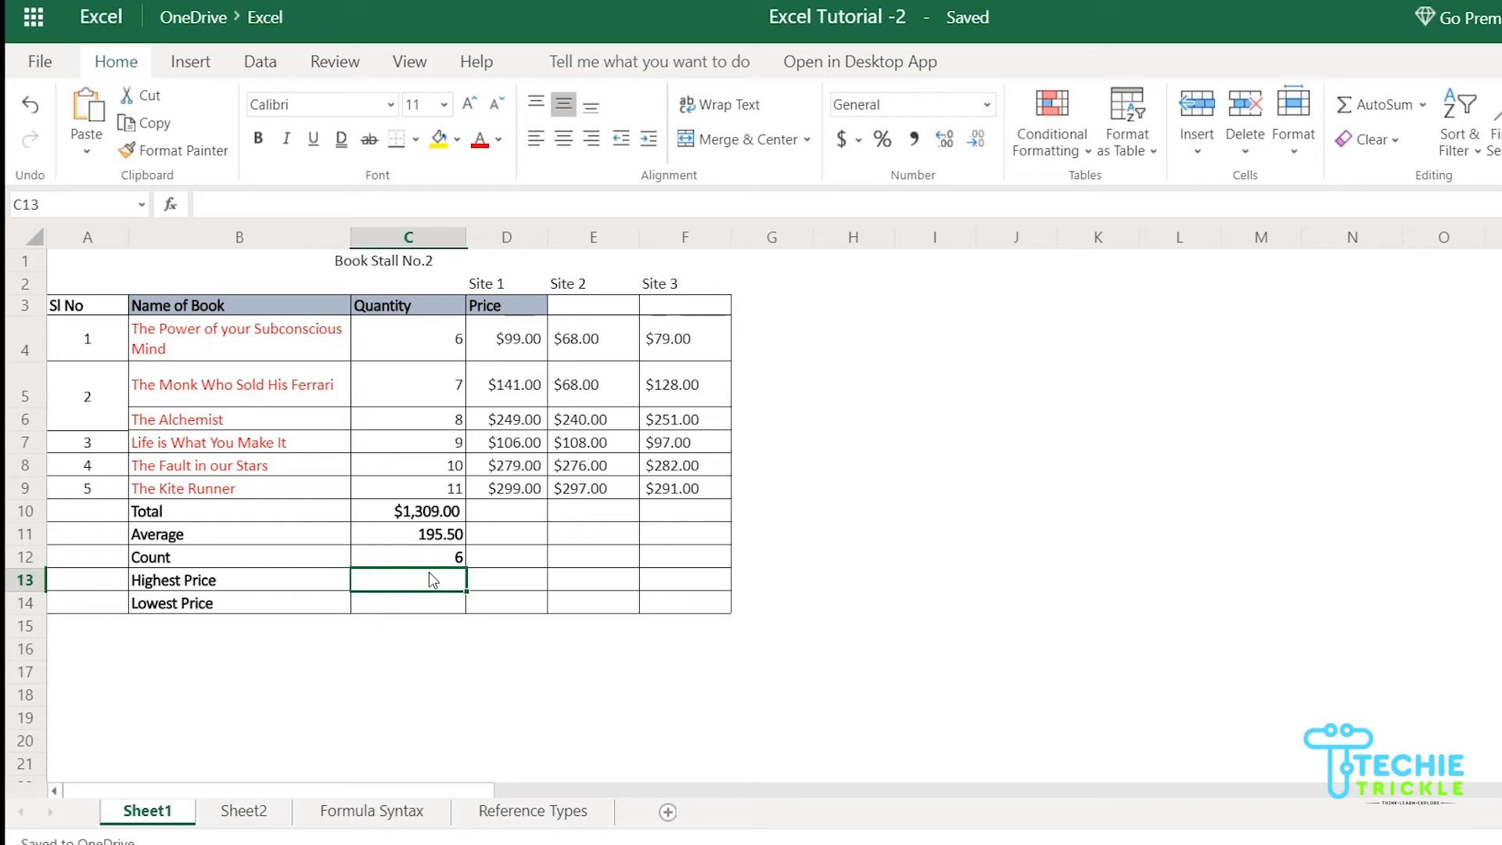
{"action": "type", "text": "="}
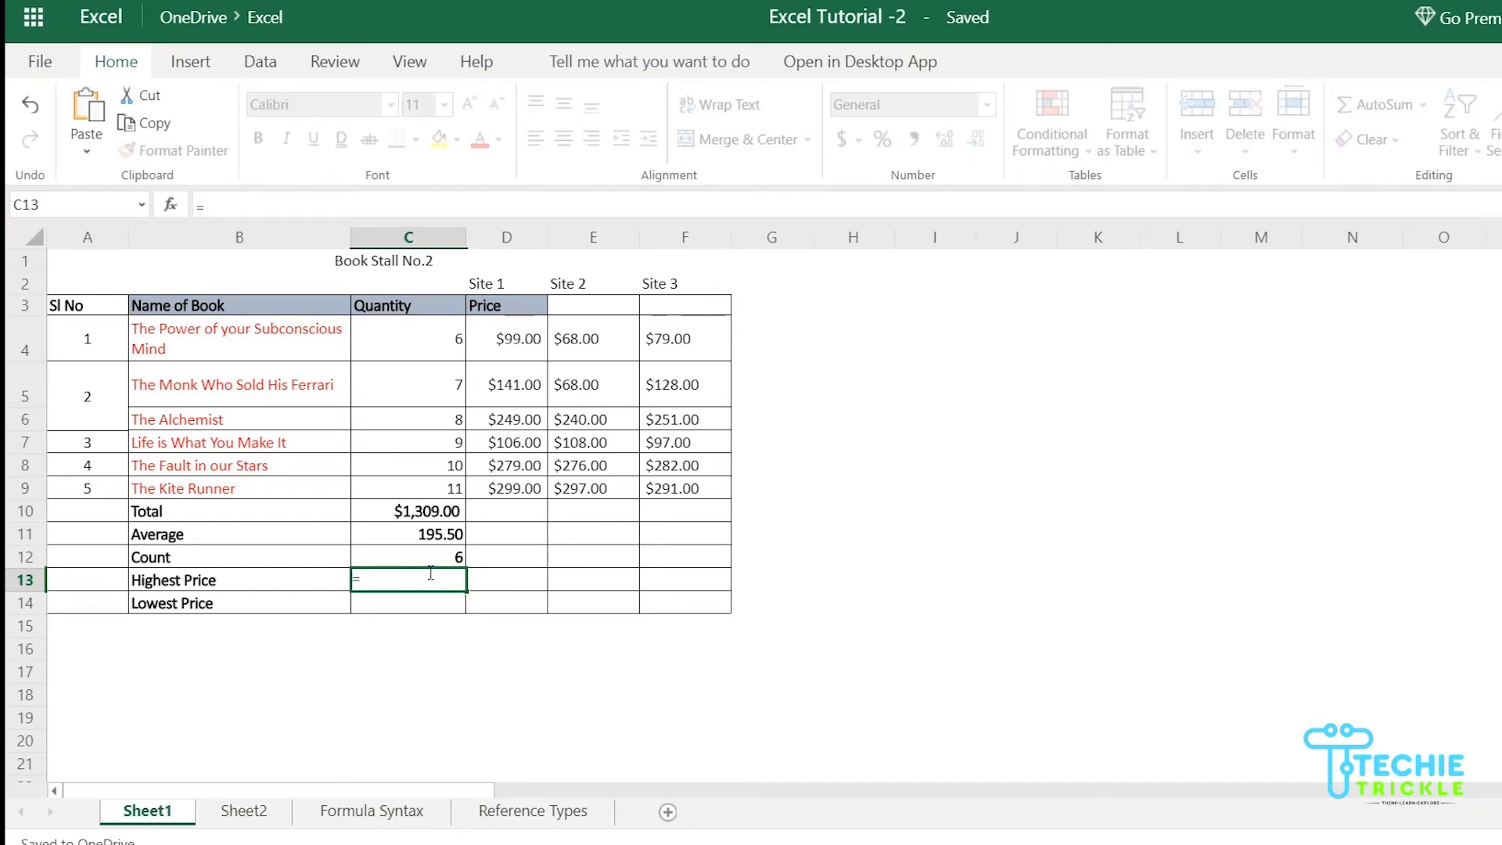
{"action": "type", "text": "MAX"}
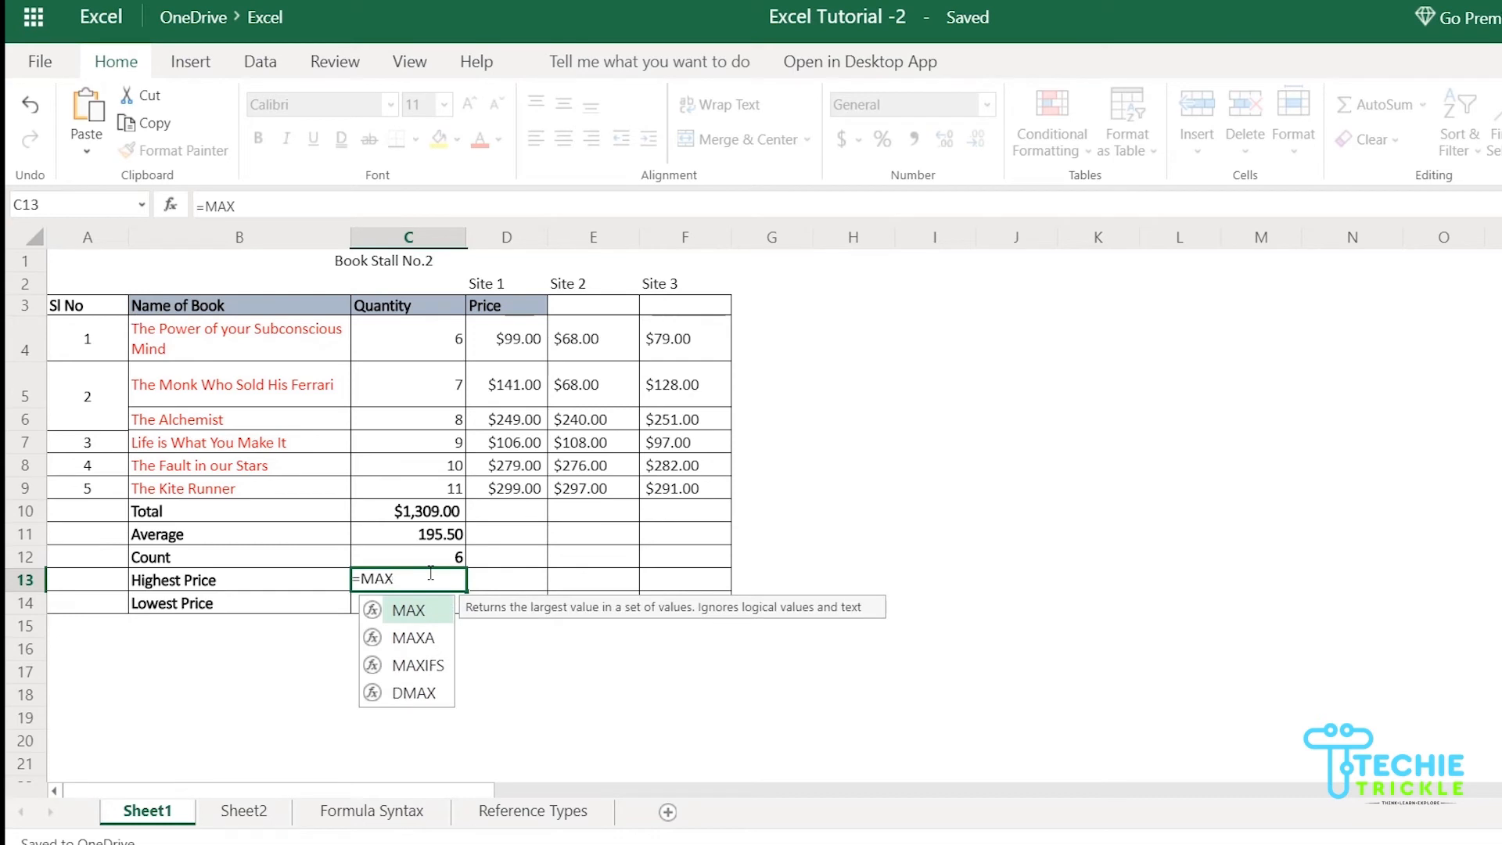
{"action": "type", "text": "("}
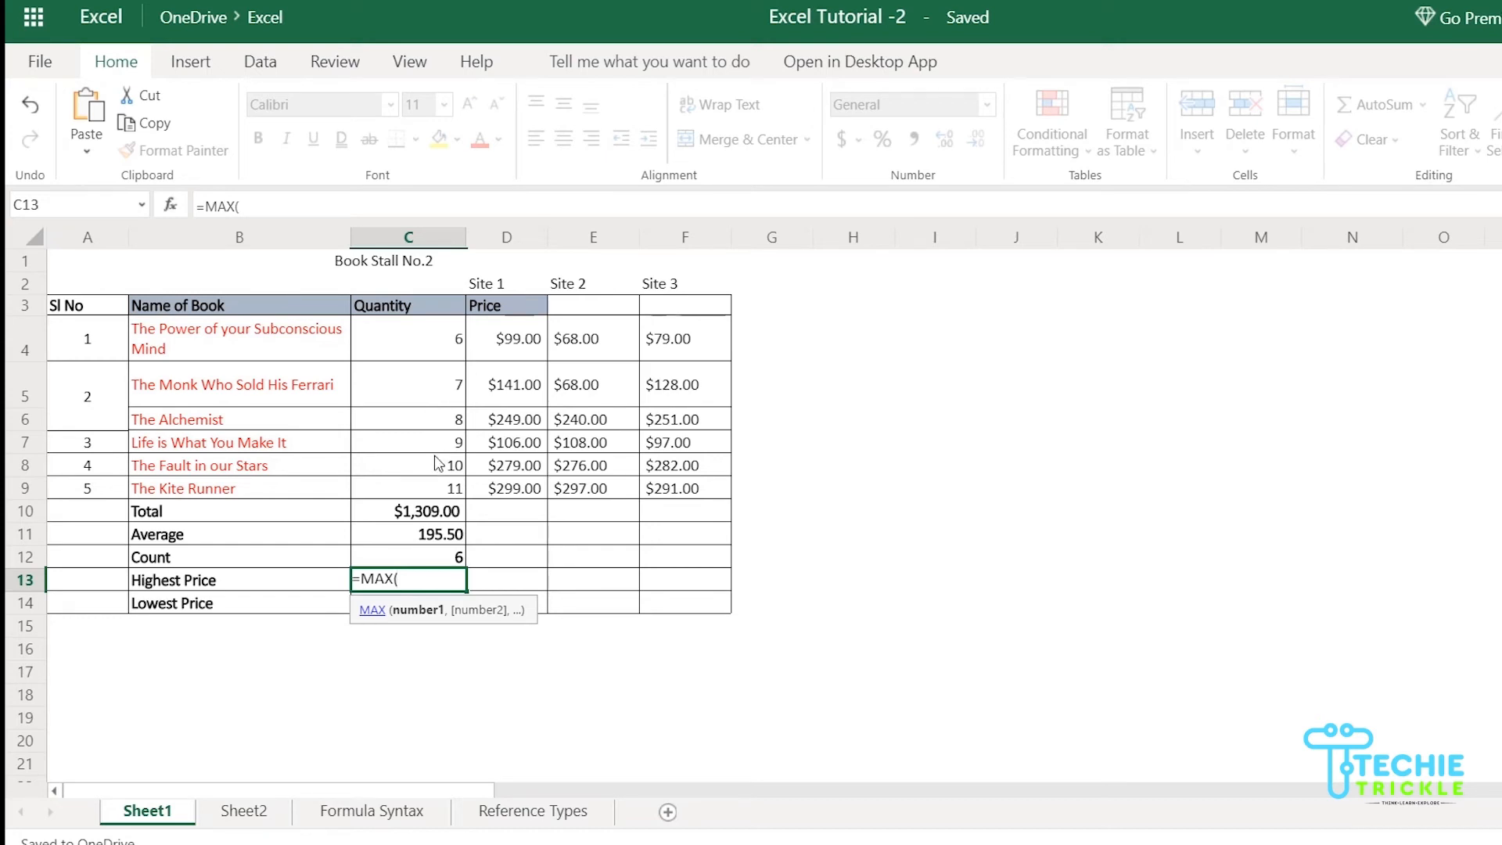
{"action": "left_click", "coordinate": [413, 341]}
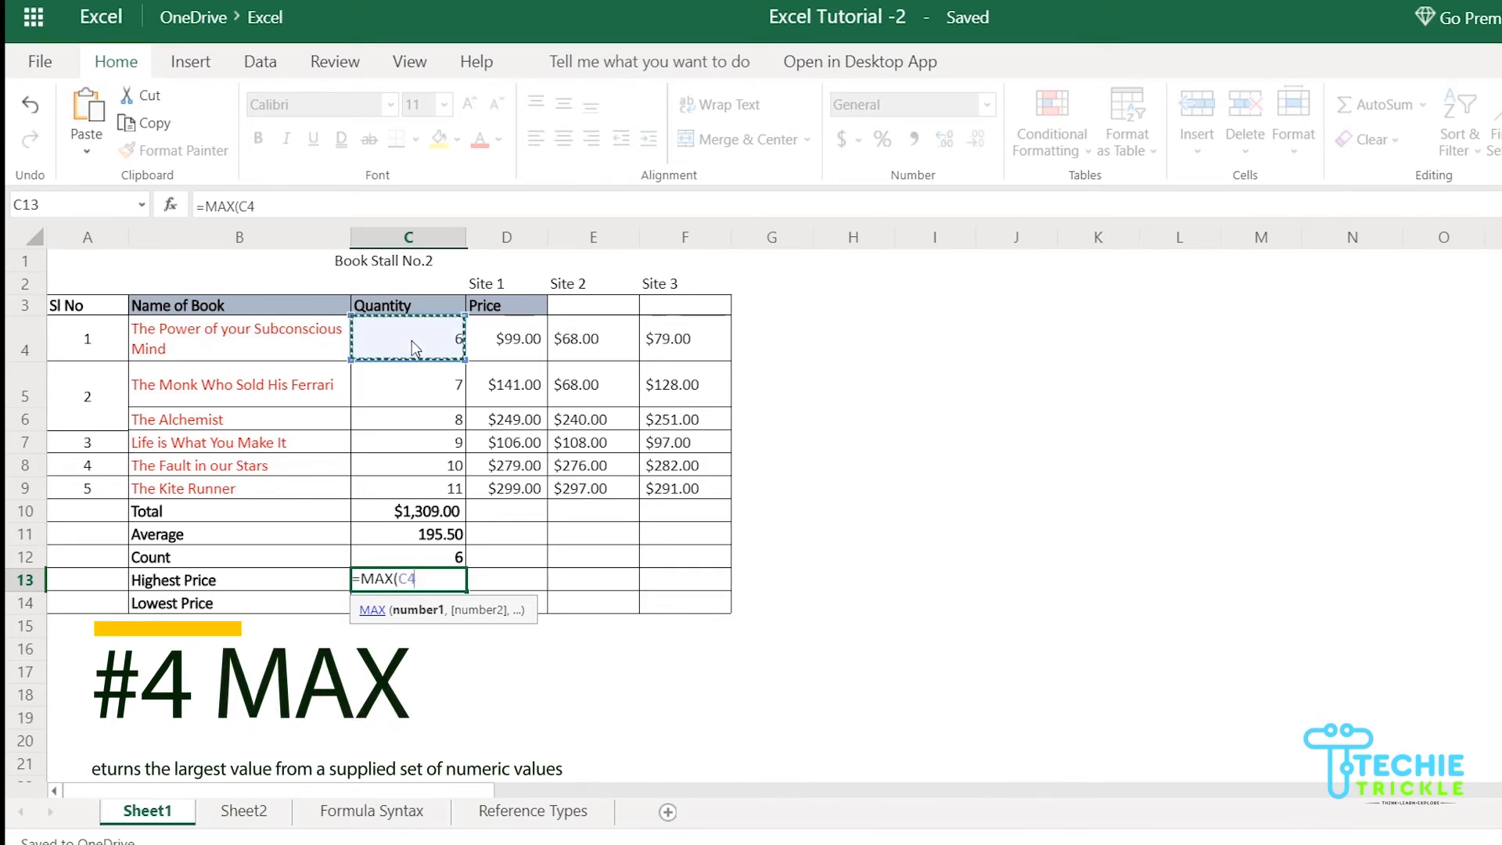
{"action": "type", "text": ":"}
{"action": "left_click", "coordinate": [434, 490]}
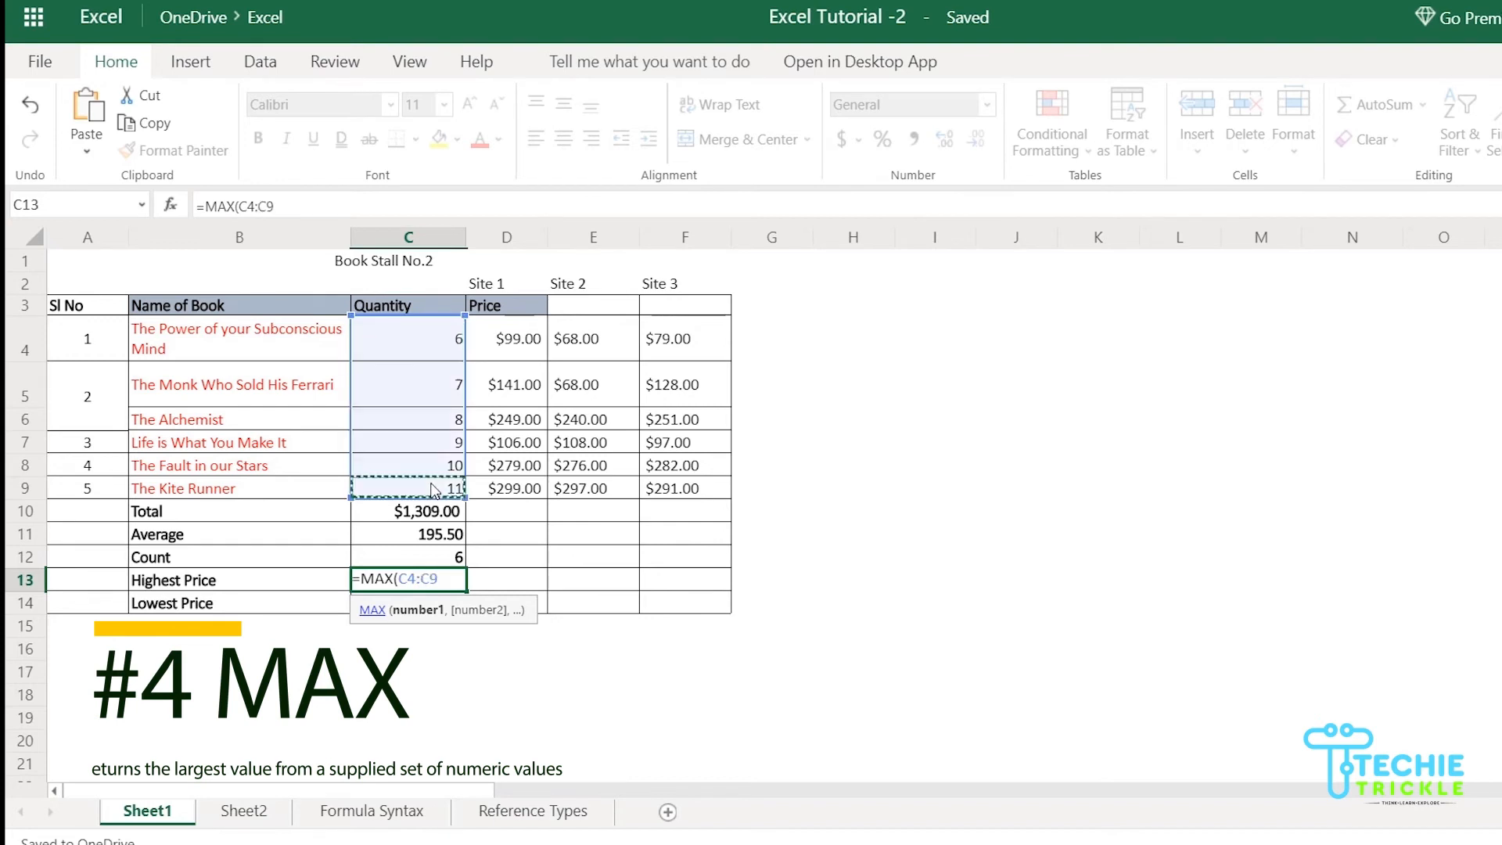
{"action": "type", "text": ")"}
{"action": "key", "text": "Tab"}
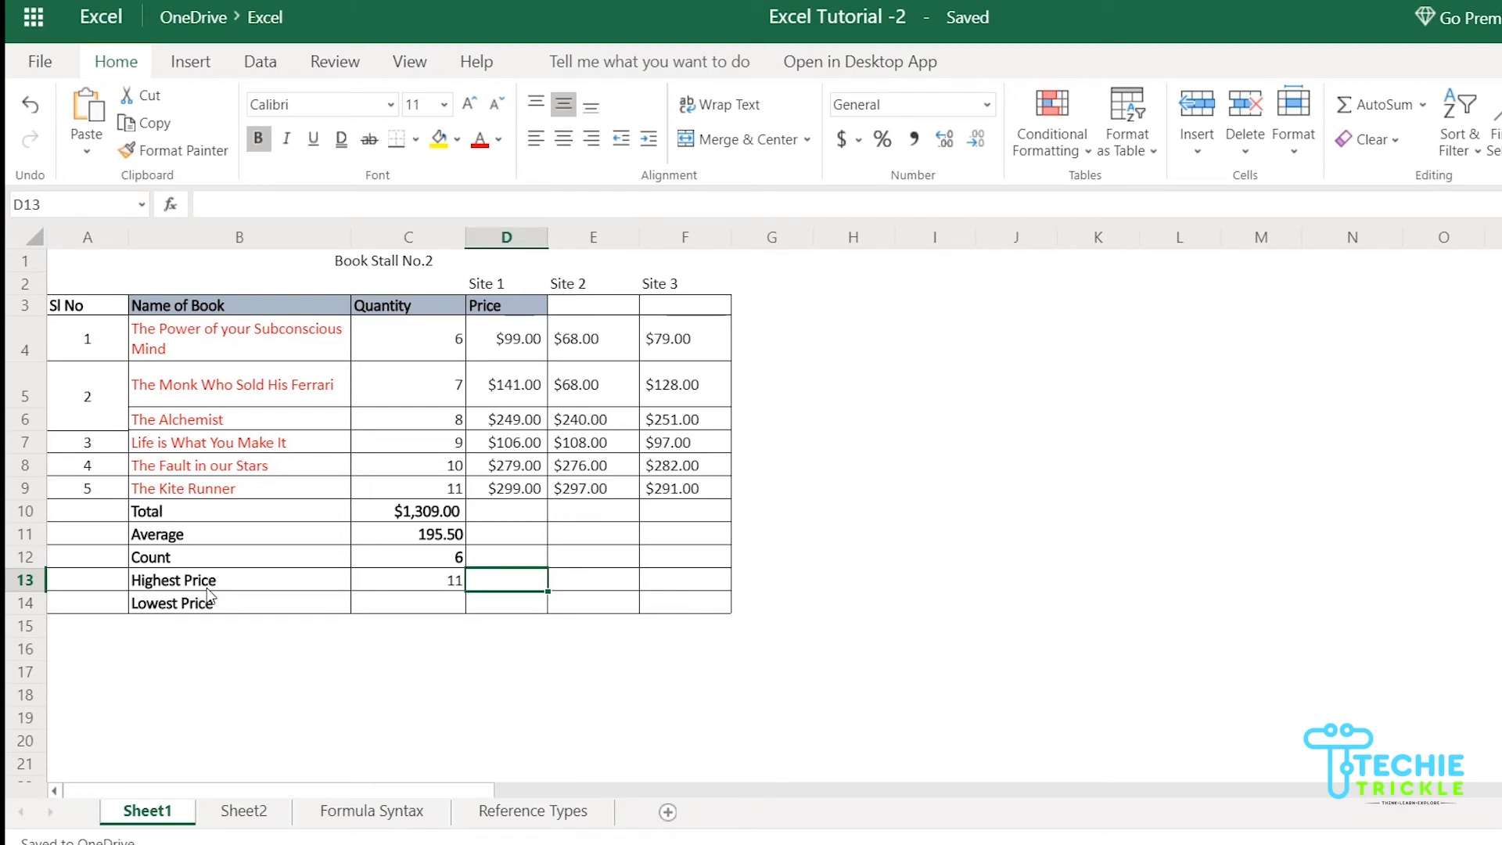
Step: Correct the Highest Price formula in C13 to =MAX(D4:D9) so it evaluates the Site 1 prices
{"action": "left_click", "coordinate": [374, 585]}
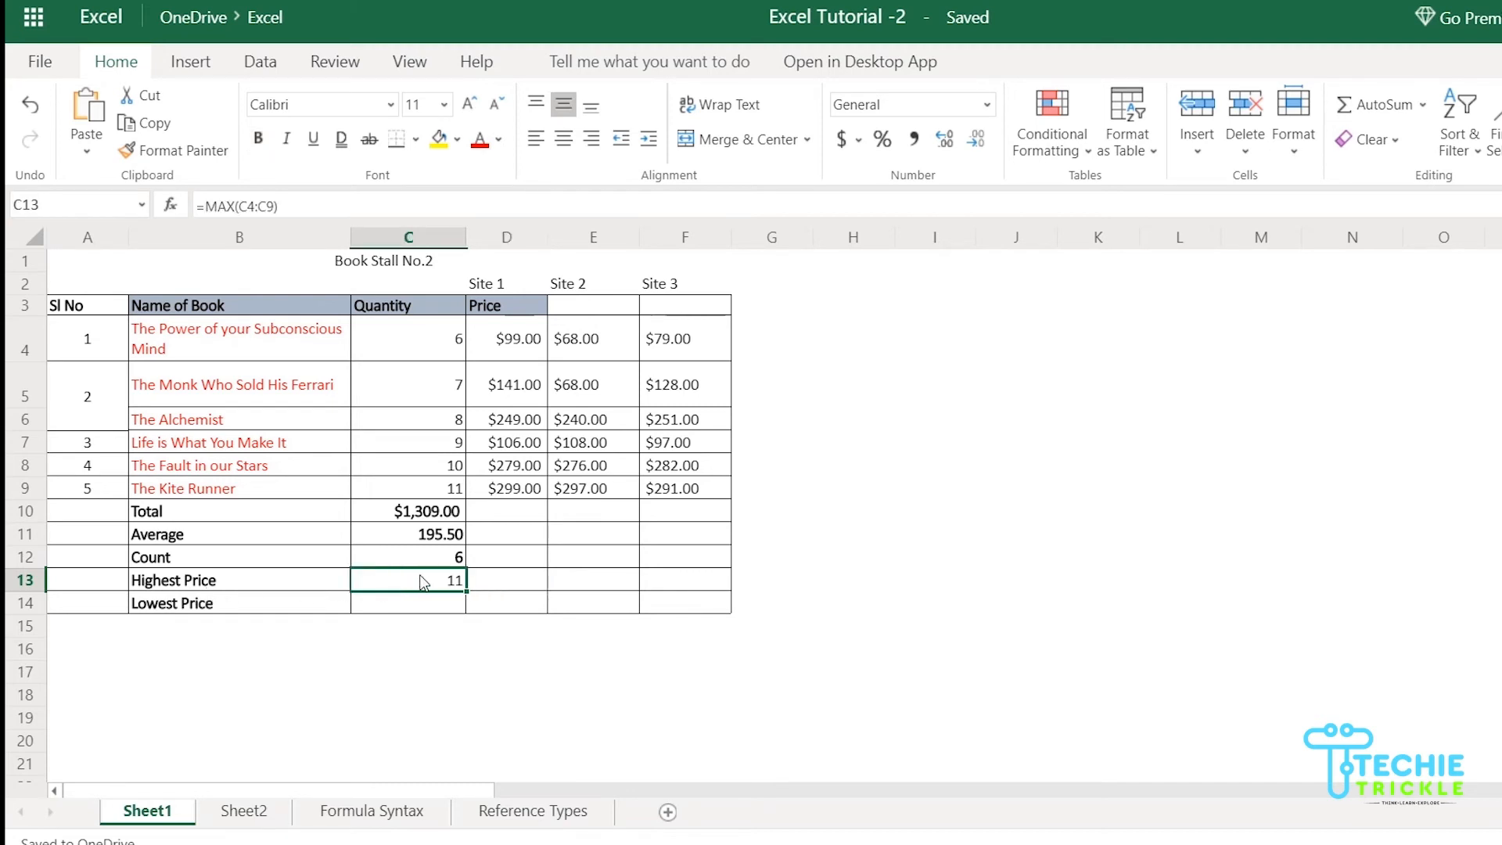
{"action": "double_click", "coordinate": [423, 582]}
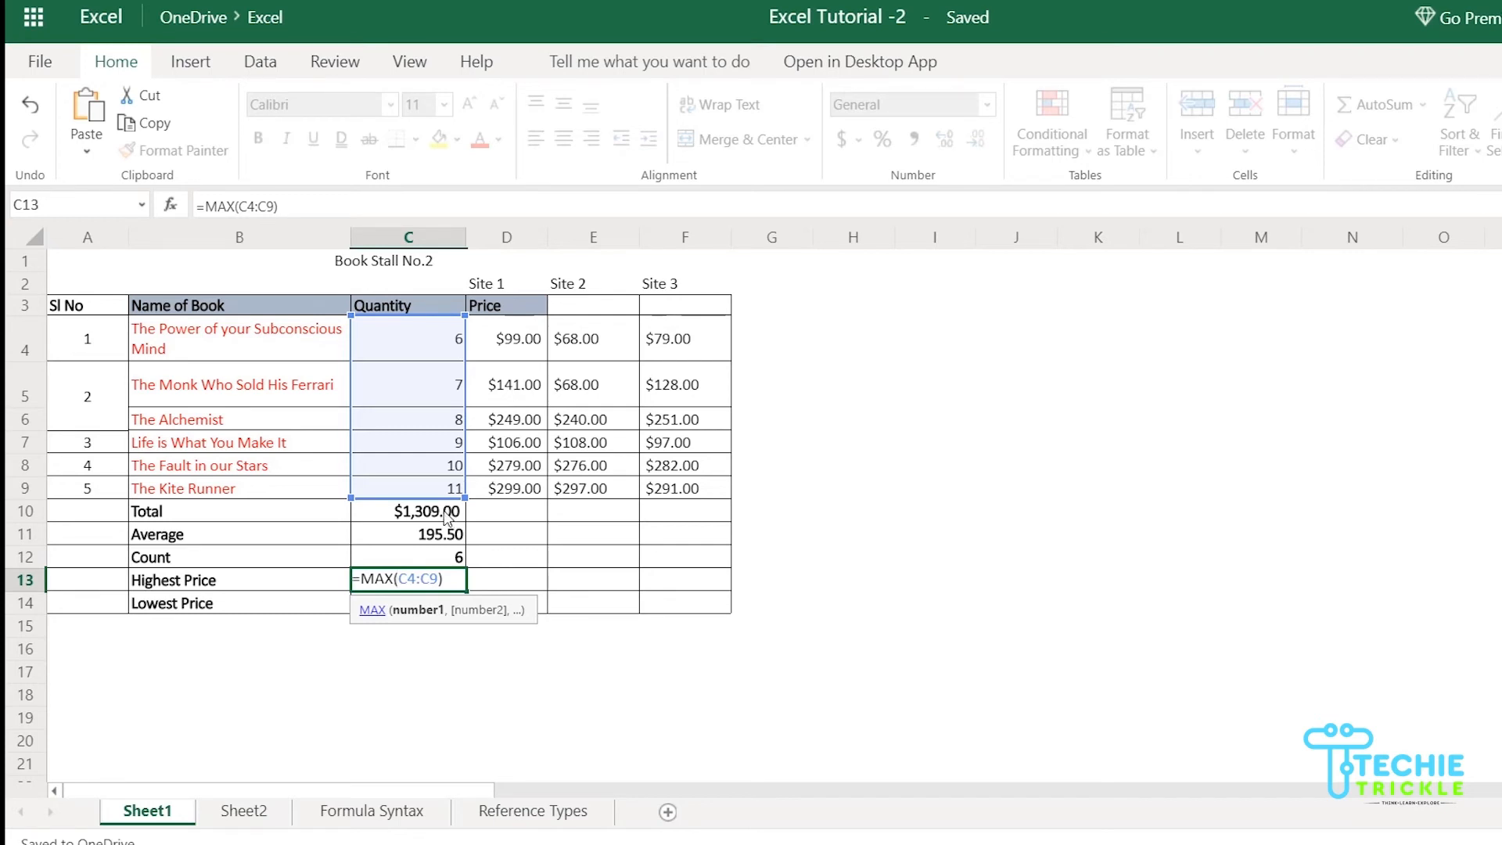
{"action": "key", "text": "Delete"}
{"action": "type", "text": "D"}
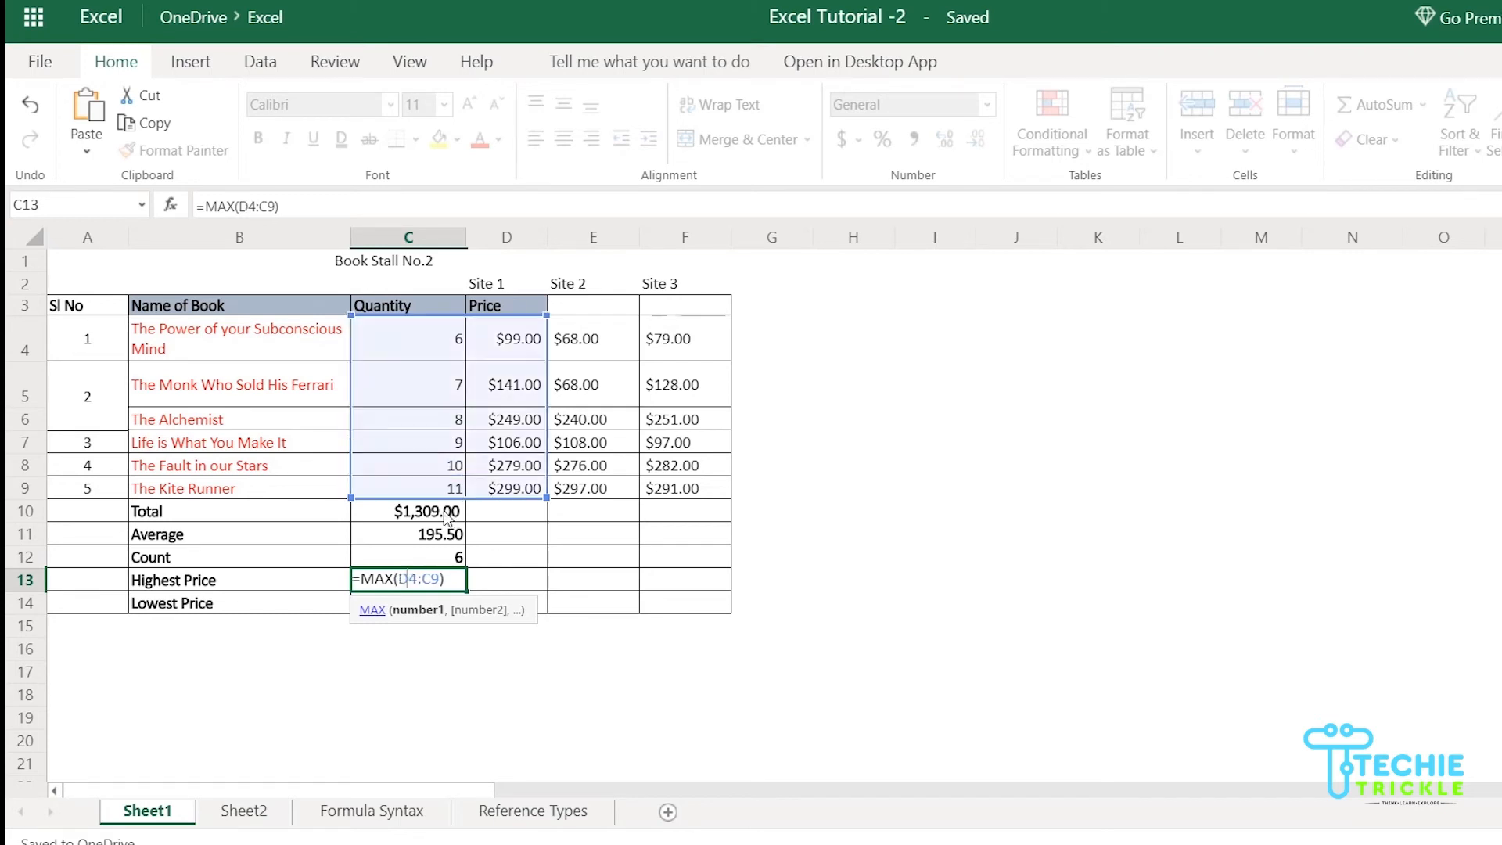
{"action": "left_click", "coordinate": [430, 577]}
{"action": "key", "text": "Delete"}
{"action": "type", "text": "D"}
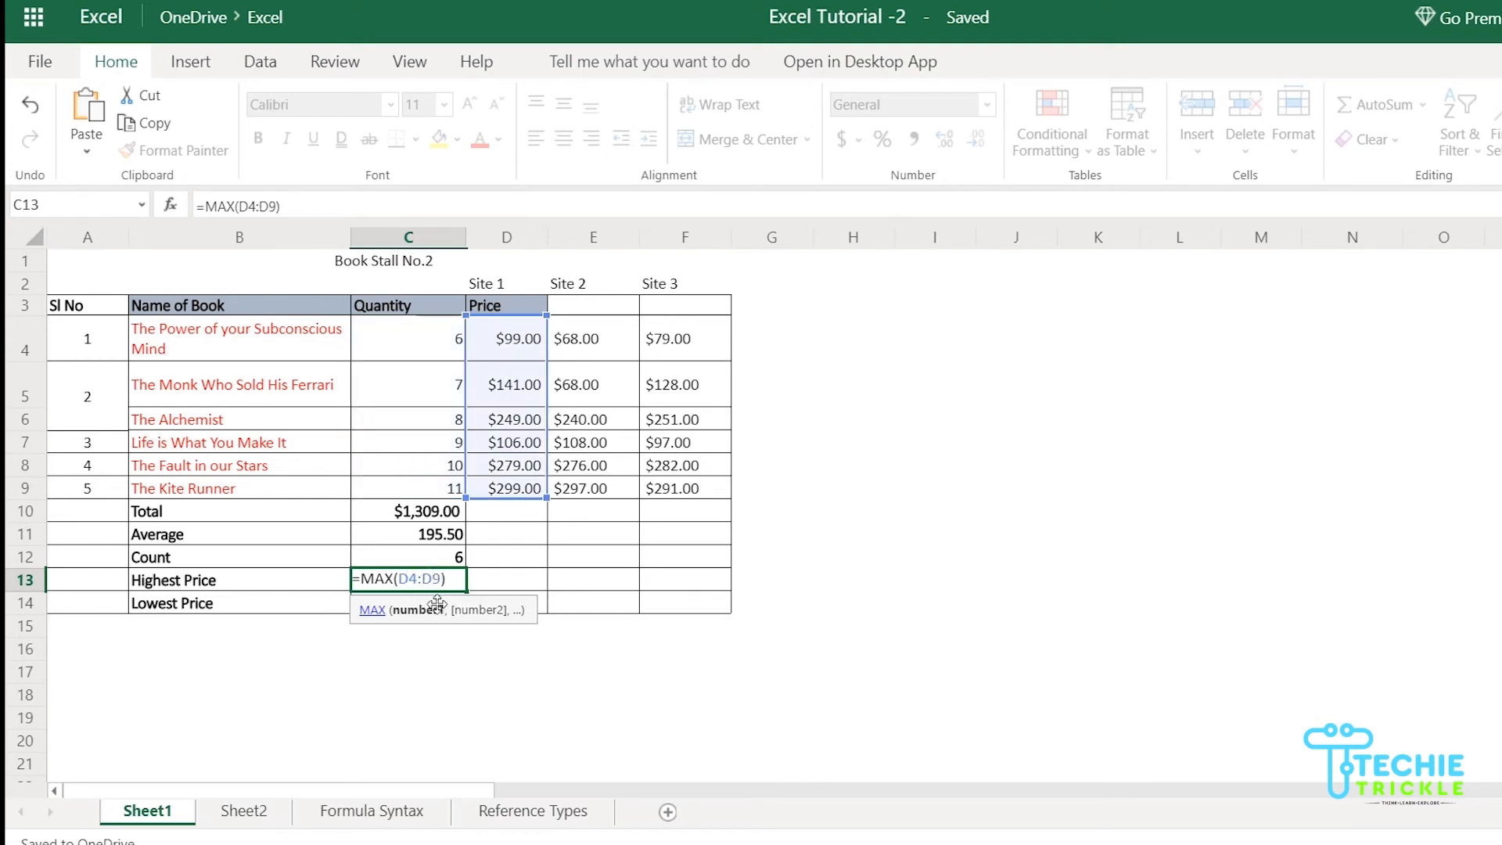
{"action": "left_click", "coordinate": [450, 576]}
{"action": "key", "text": "ctrl+Return"}
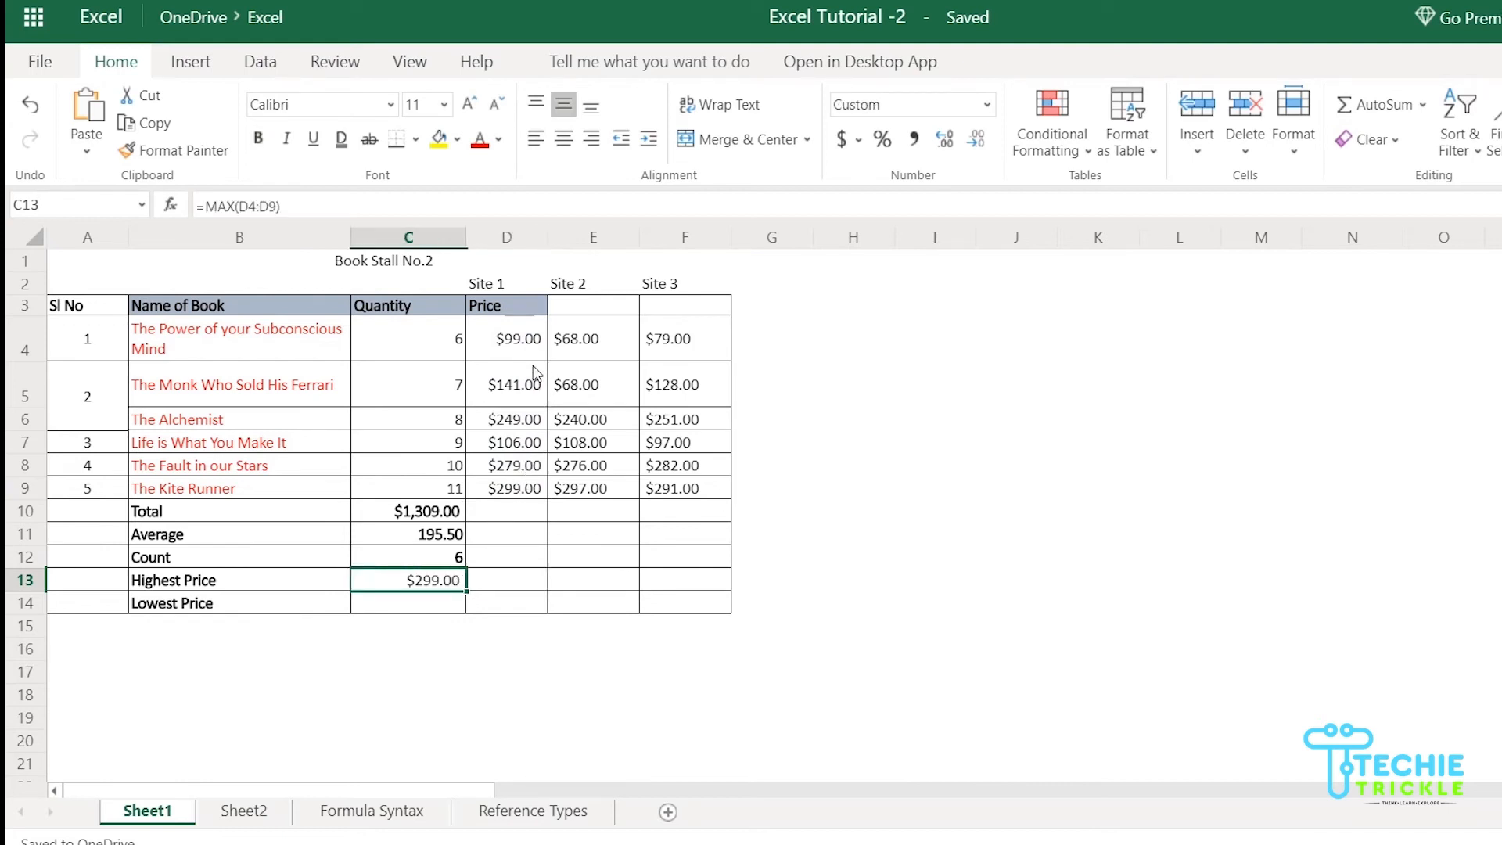
Step: Enter =MIN(D4:D9) in the Lowest Price row's cell C14 to evaluate the Site 1 prices
{"action": "left_click", "coordinate": [526, 493]}
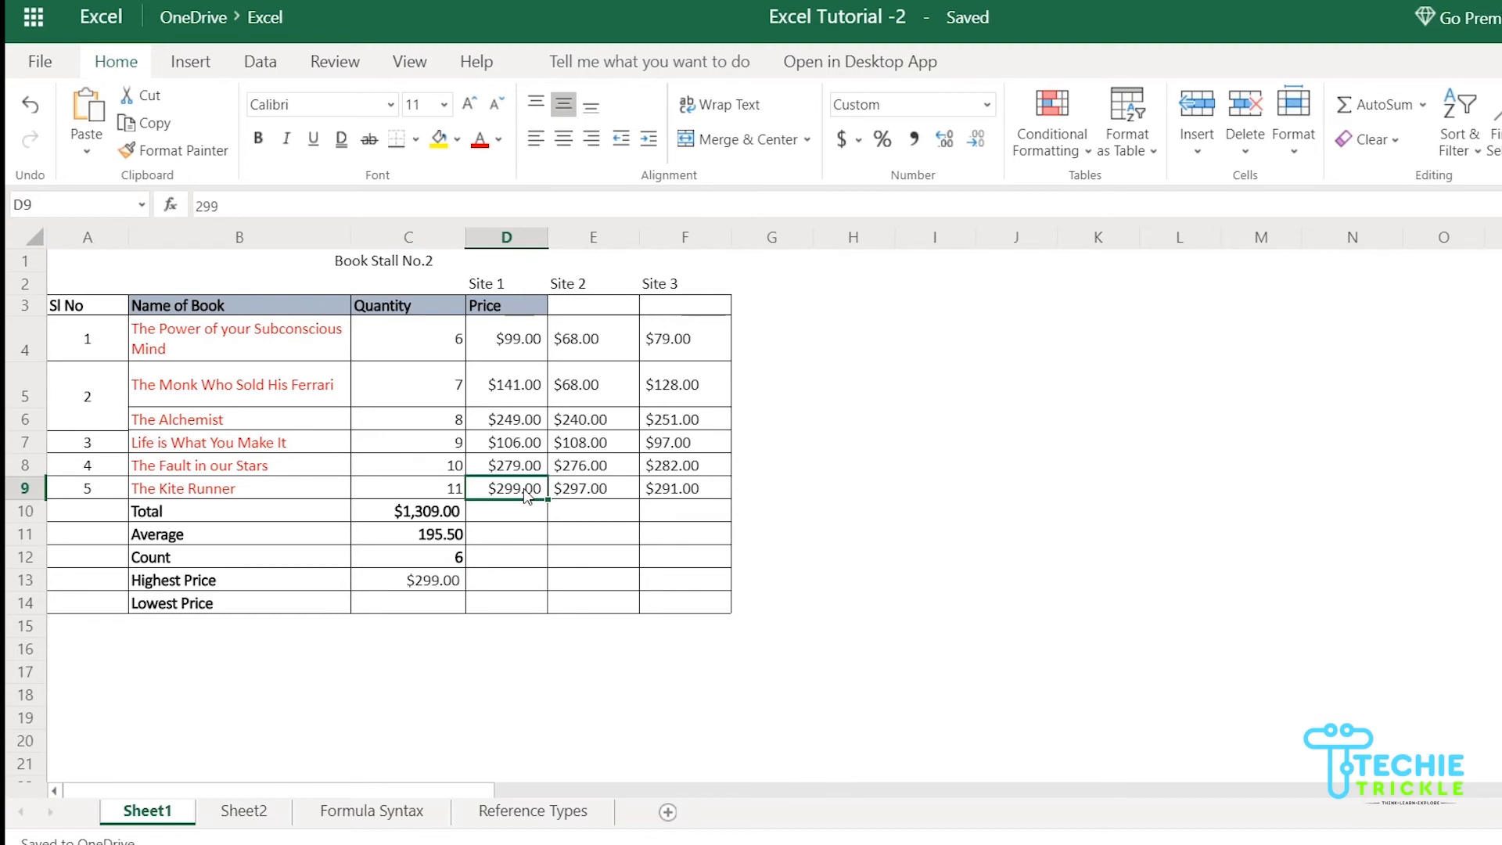
{"action": "left_click", "coordinate": [418, 602]}
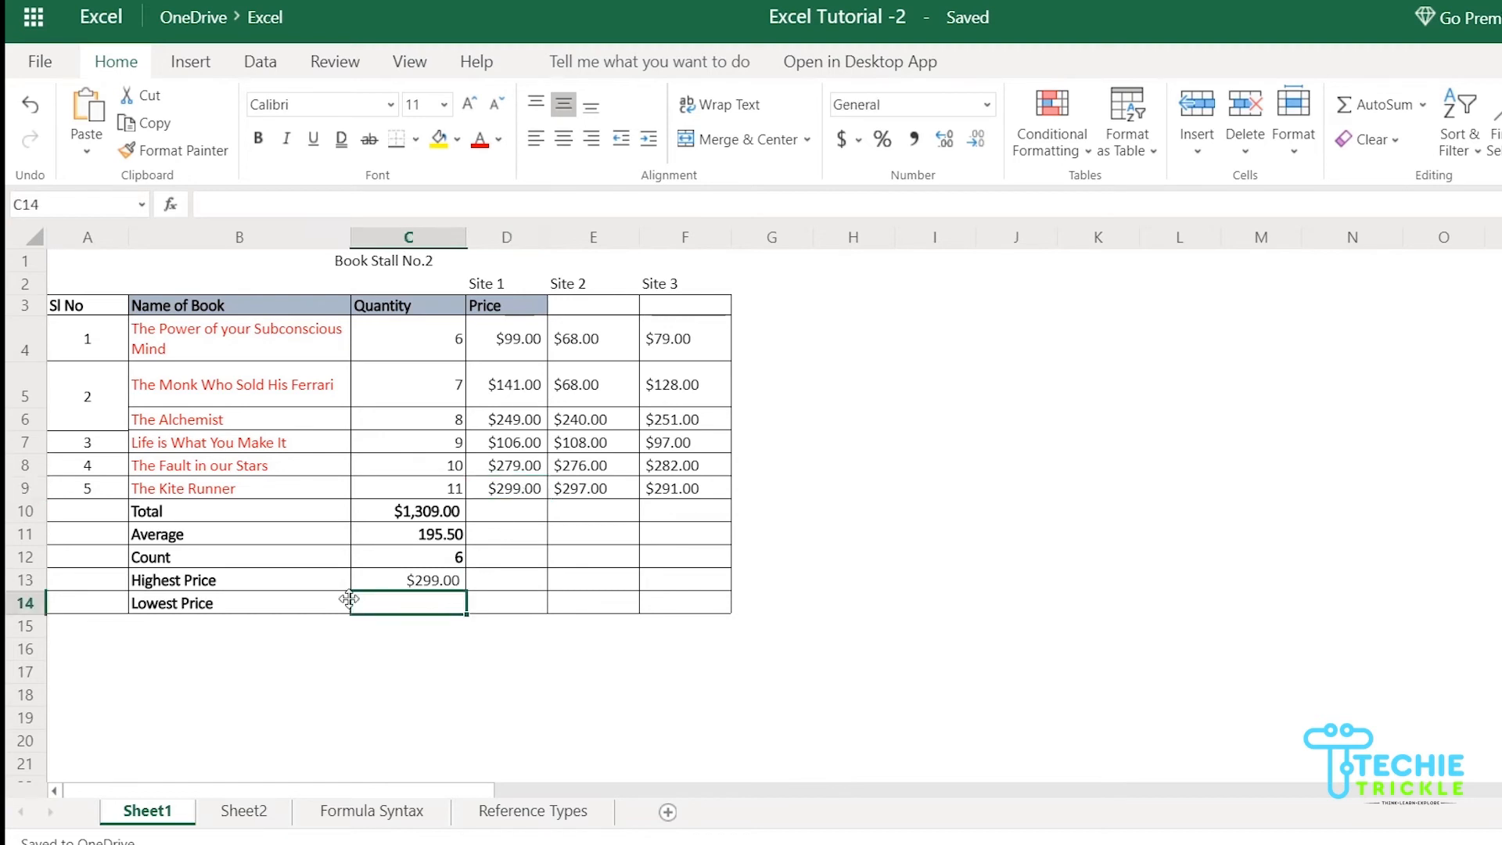
{"action": "double_click", "coordinate": [428, 601]}
{"action": "type", "text": "=MIN"}
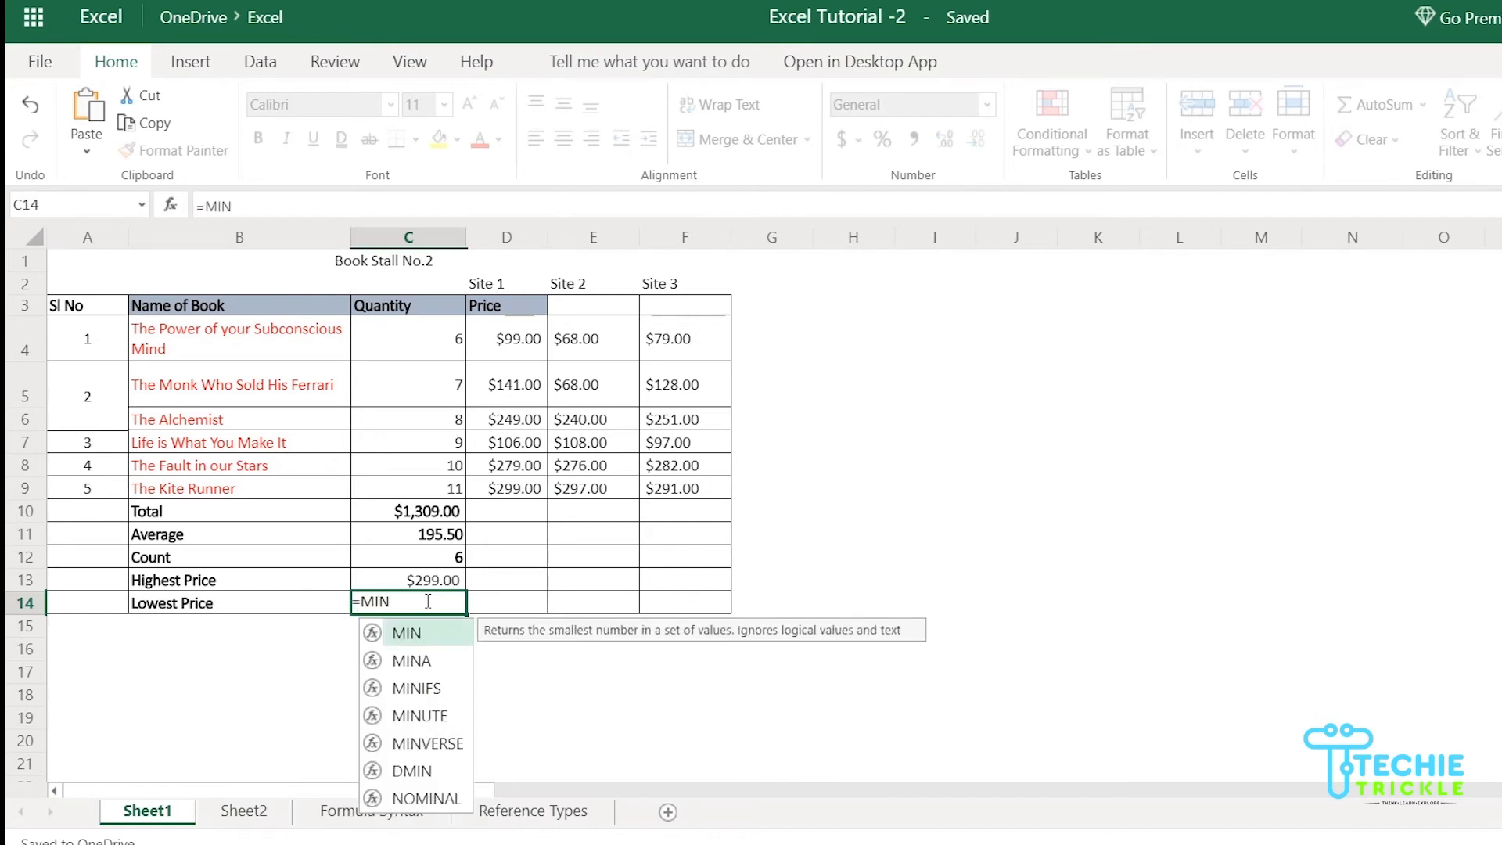
{"action": "type", "text": "("}
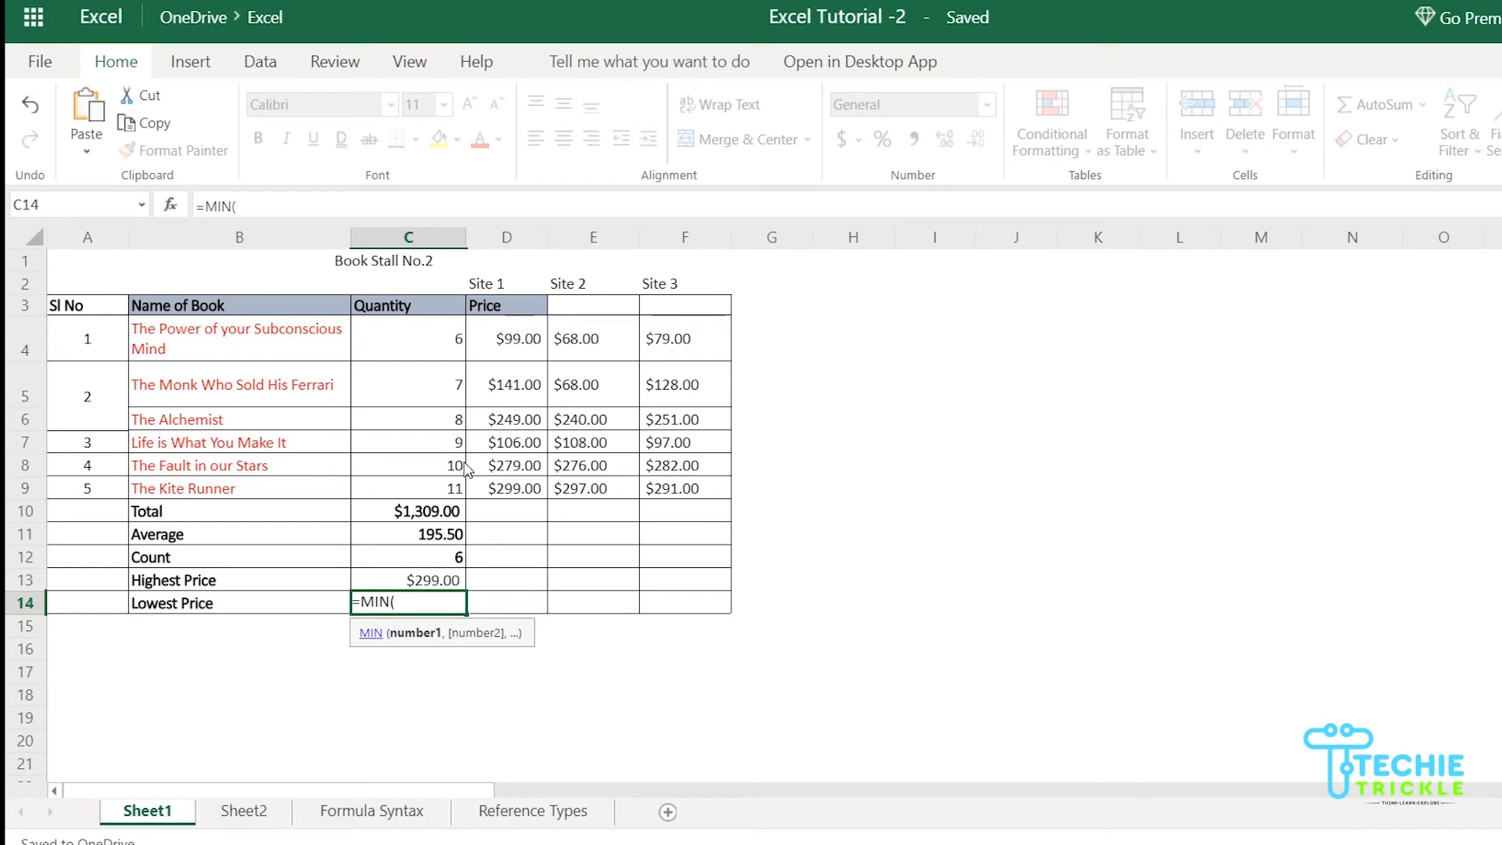
{"action": "left_click", "coordinate": [505, 339]}
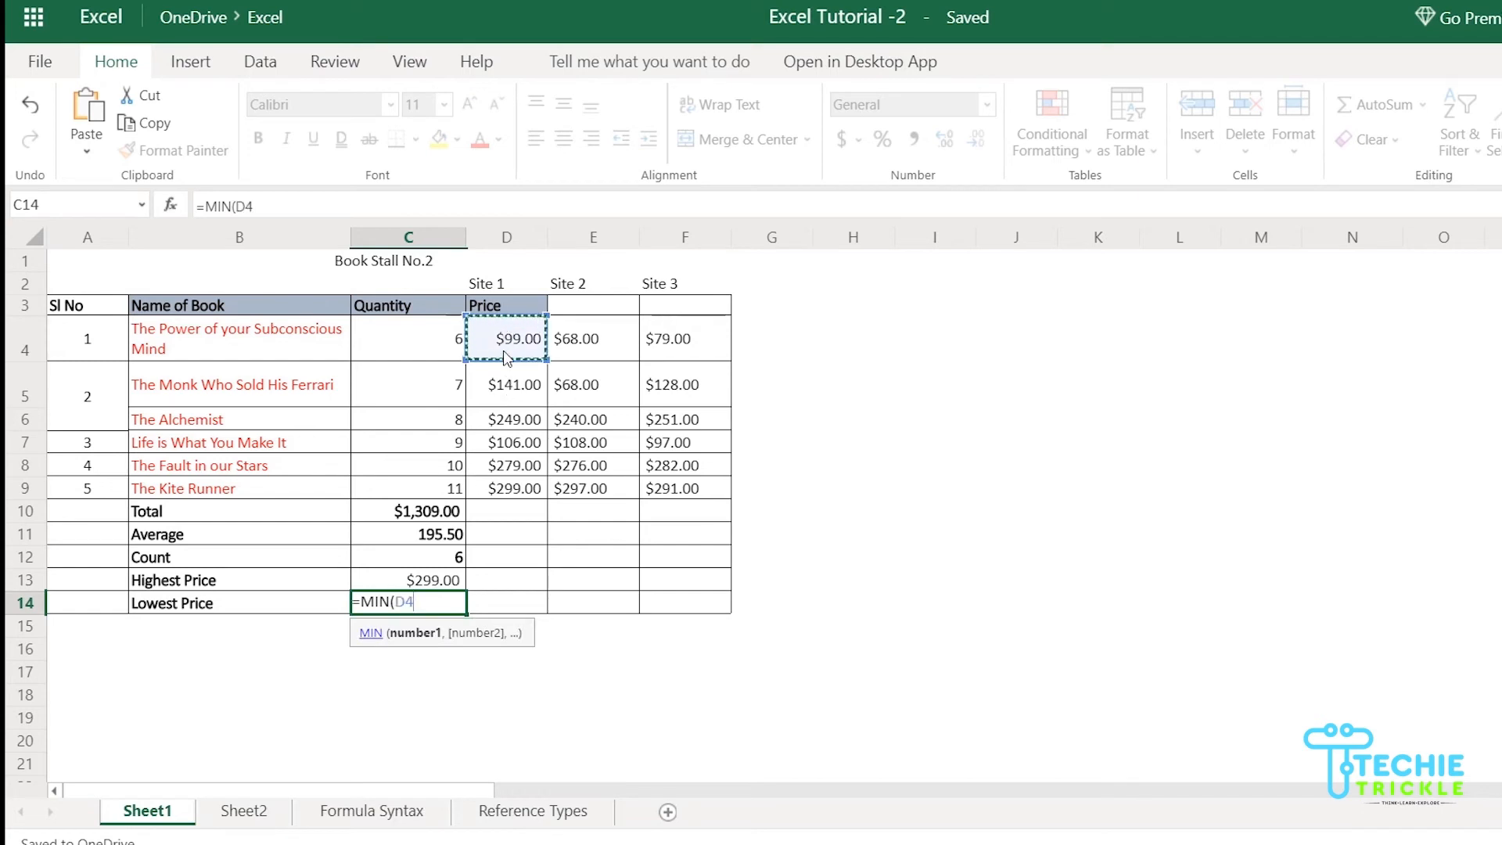
{"action": "left_click_drag", "start_coordinate": [507, 358], "coordinate": [517, 497]}
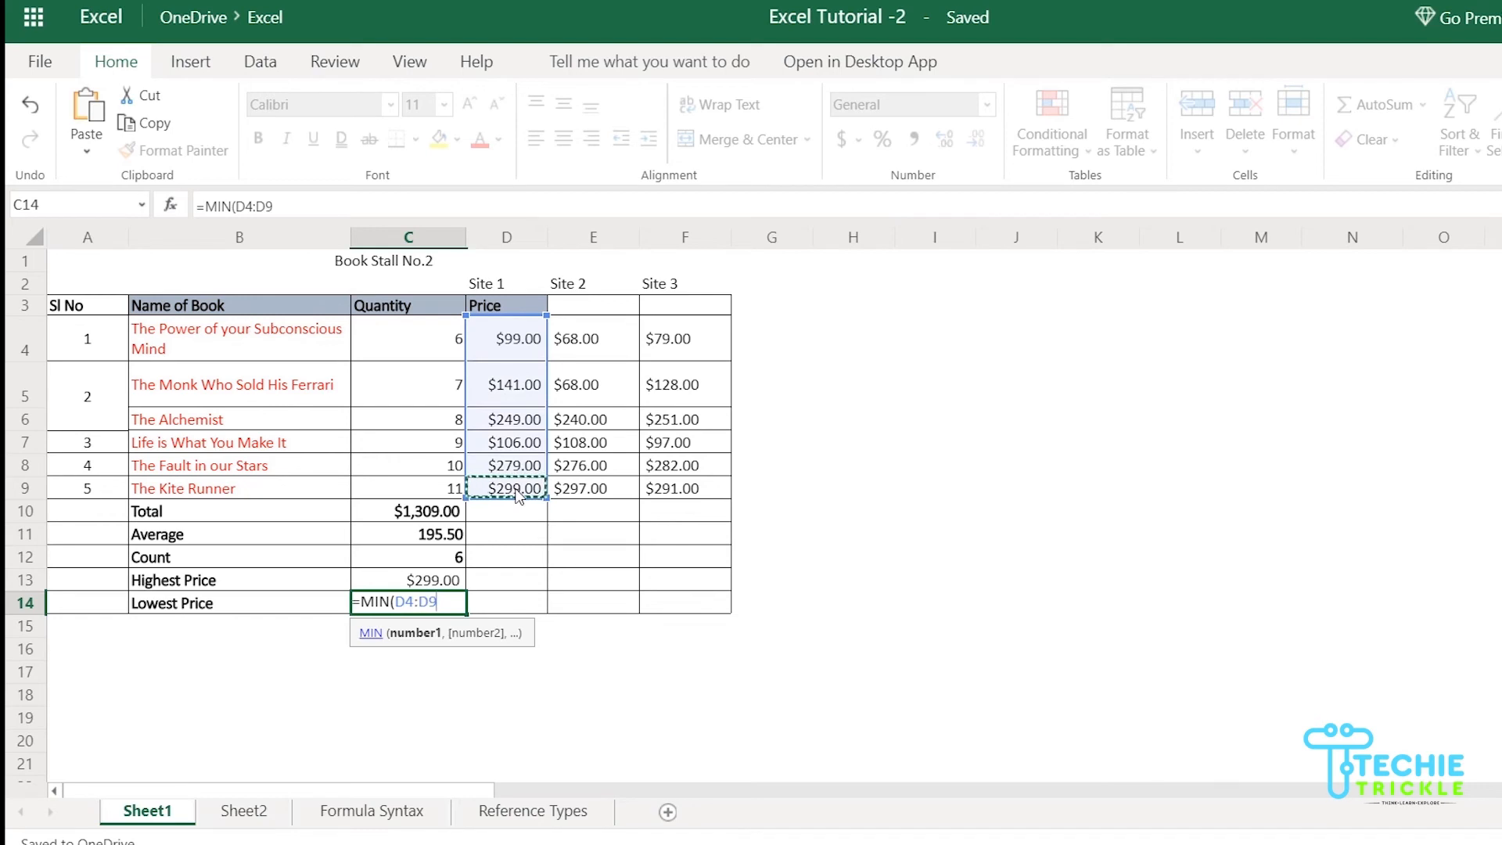
{"action": "type", "text": ")"}
{"action": "key", "text": "Tab"}
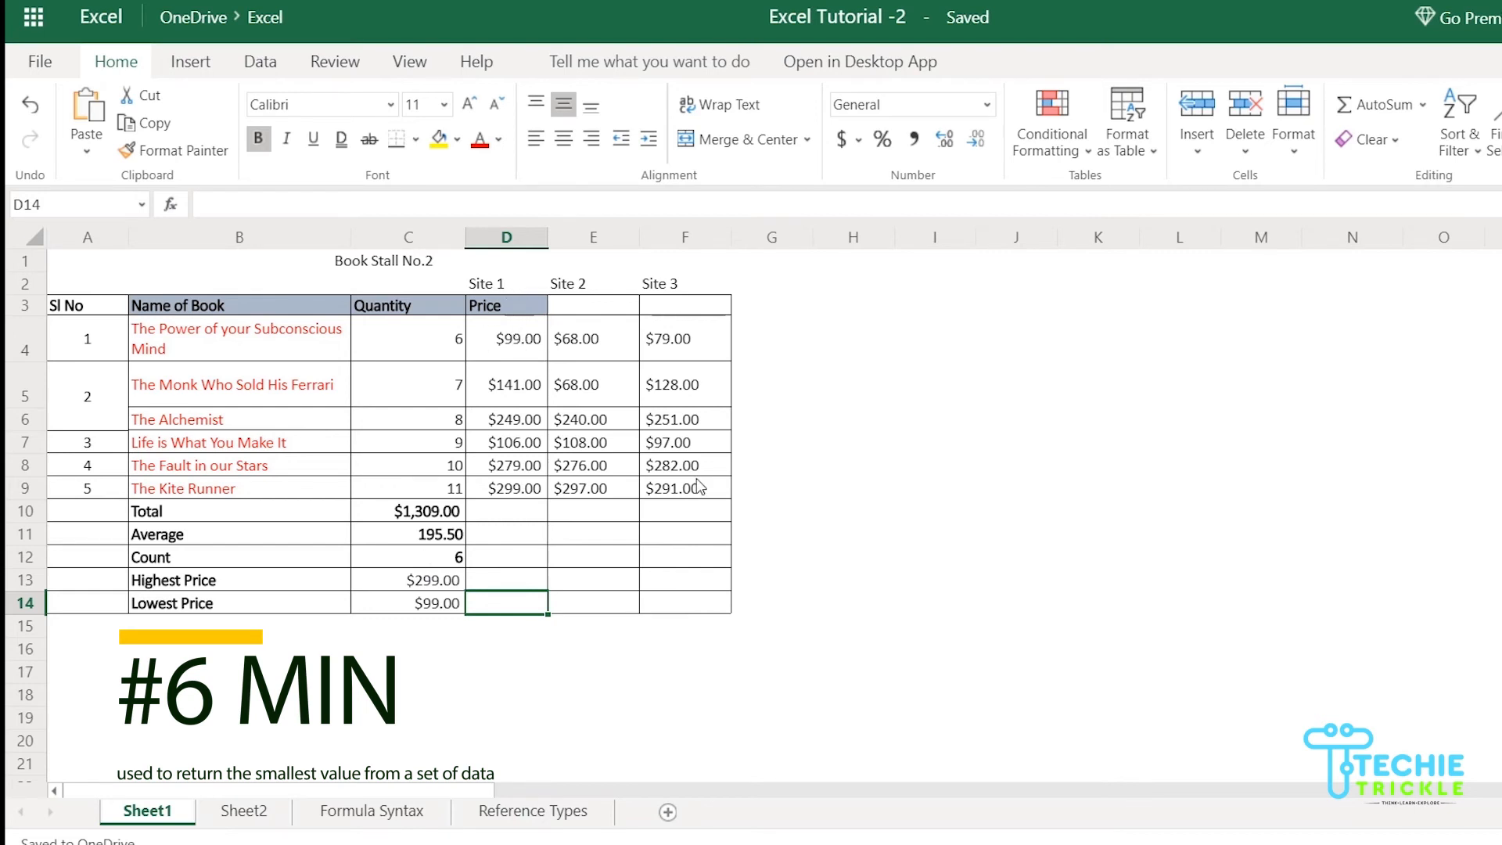
Step: Extend the additional ranges in the Total formula in C10 to E4:F4 and E5:F9, covering the Site 2 and Site 3 prices
{"action": "left_click", "coordinate": [426, 533]}
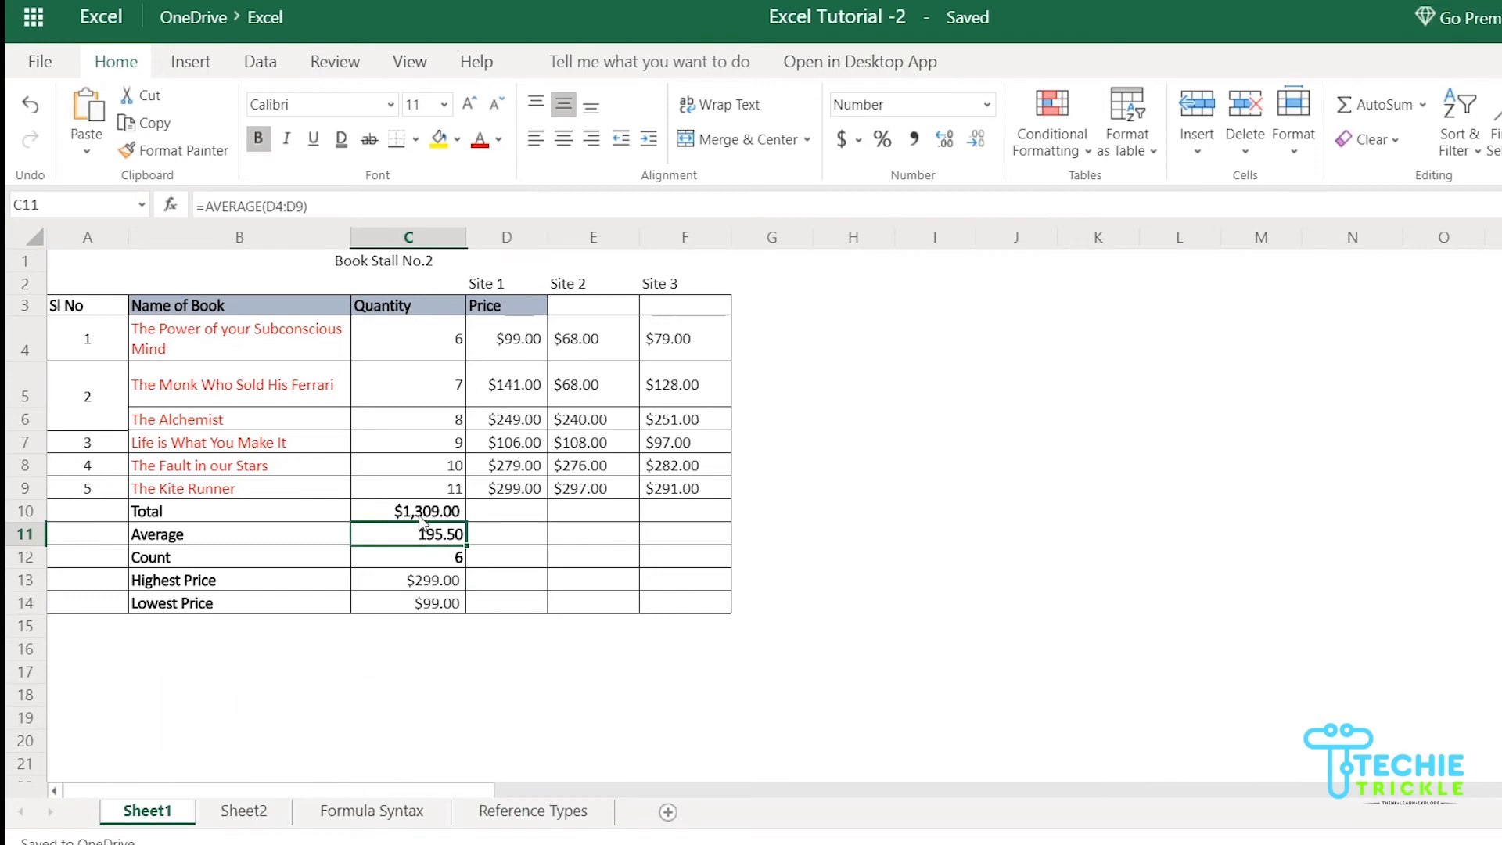
{"action": "left_click", "coordinate": [421, 517]}
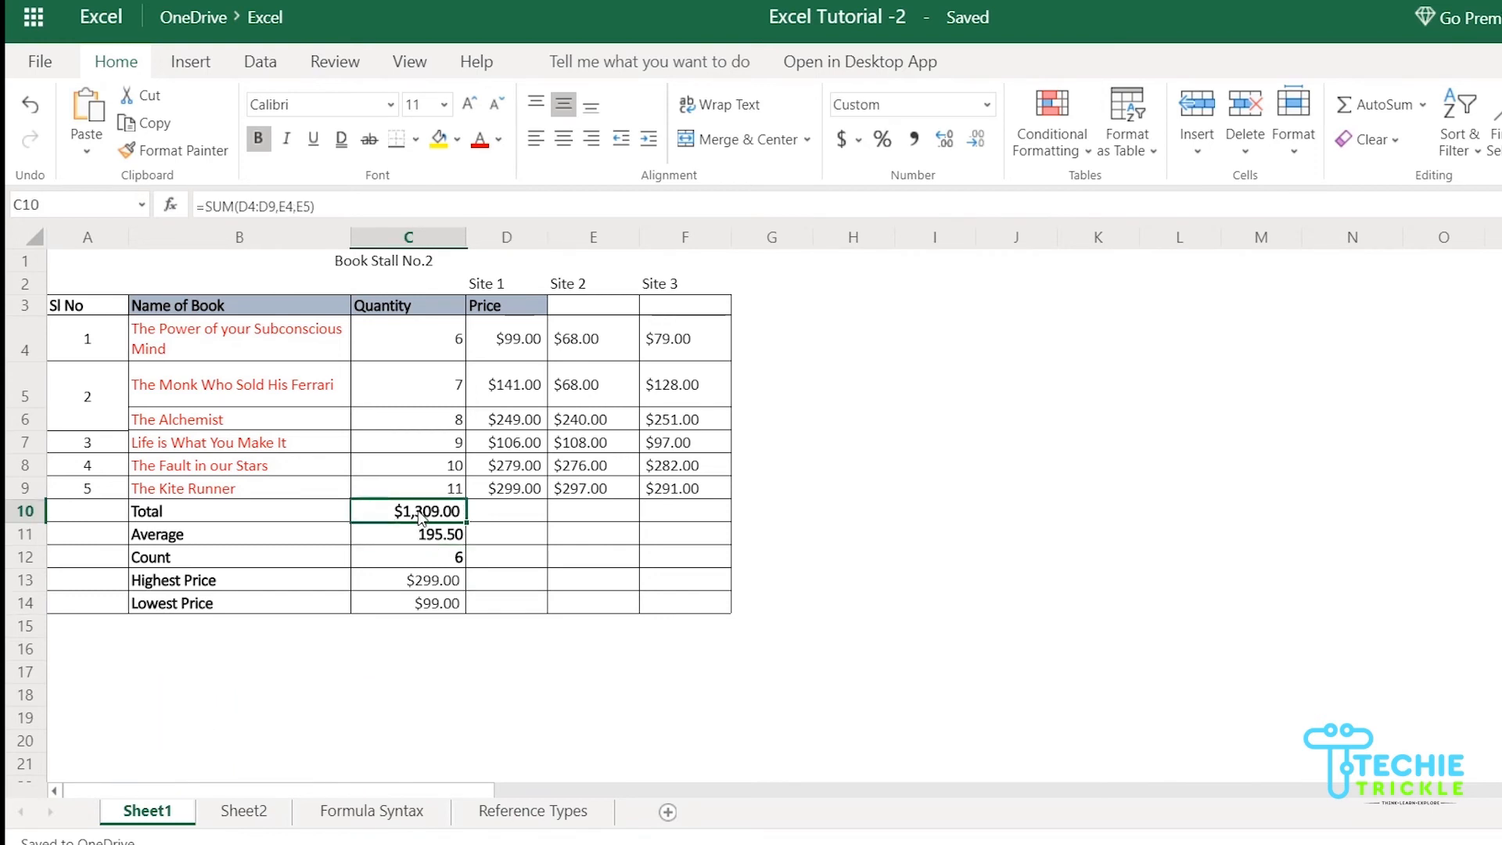
{"action": "double_click", "coordinate": [421, 516]}
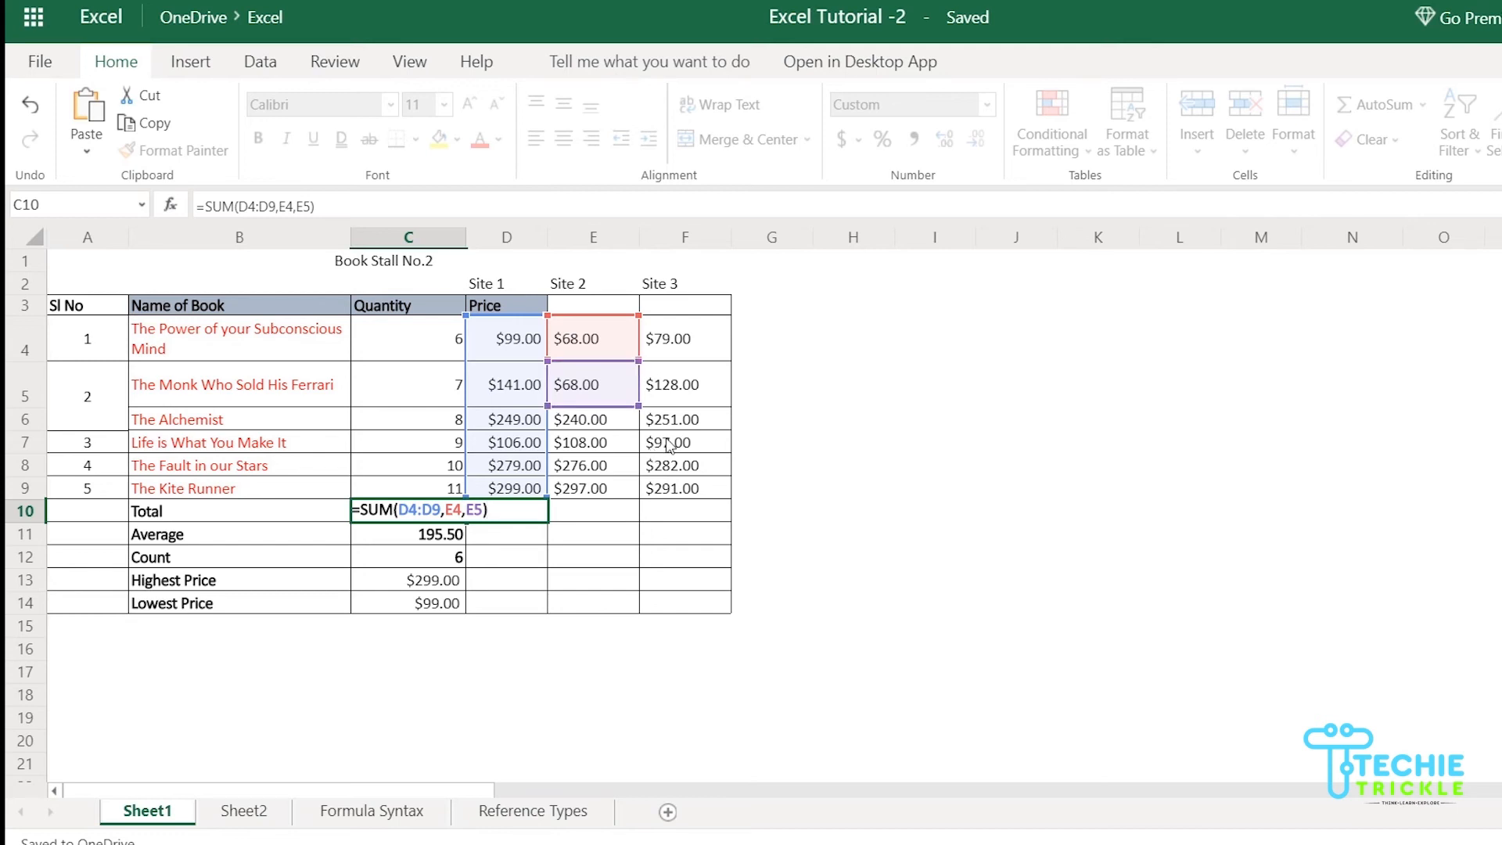
{"action": "left_click_drag", "start_coordinate": [635, 406], "coordinate": [686, 489]}
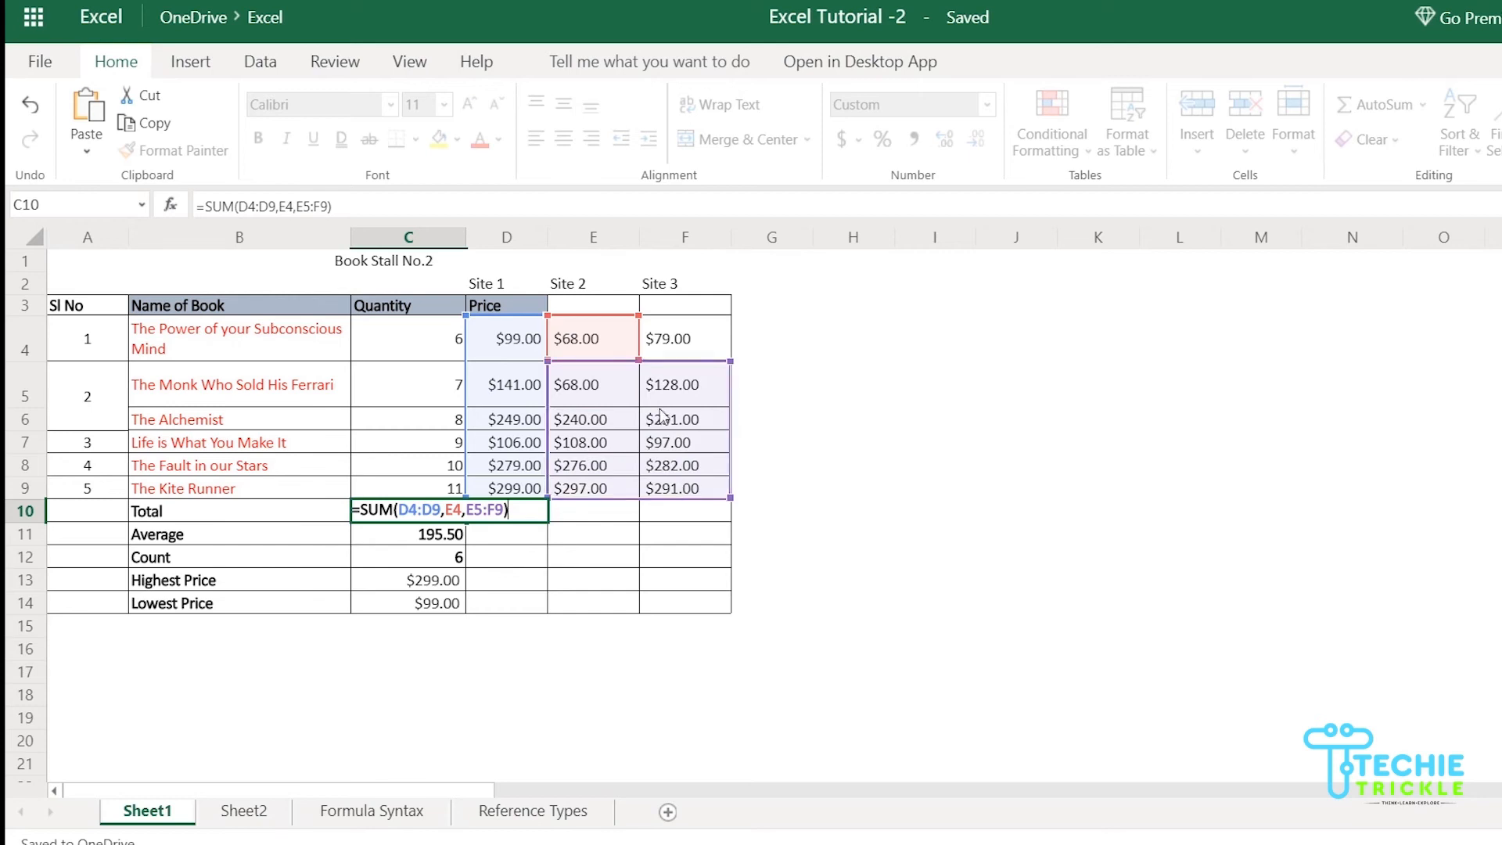
{"action": "left_click_drag", "start_coordinate": [638, 316], "coordinate": [684, 343]}
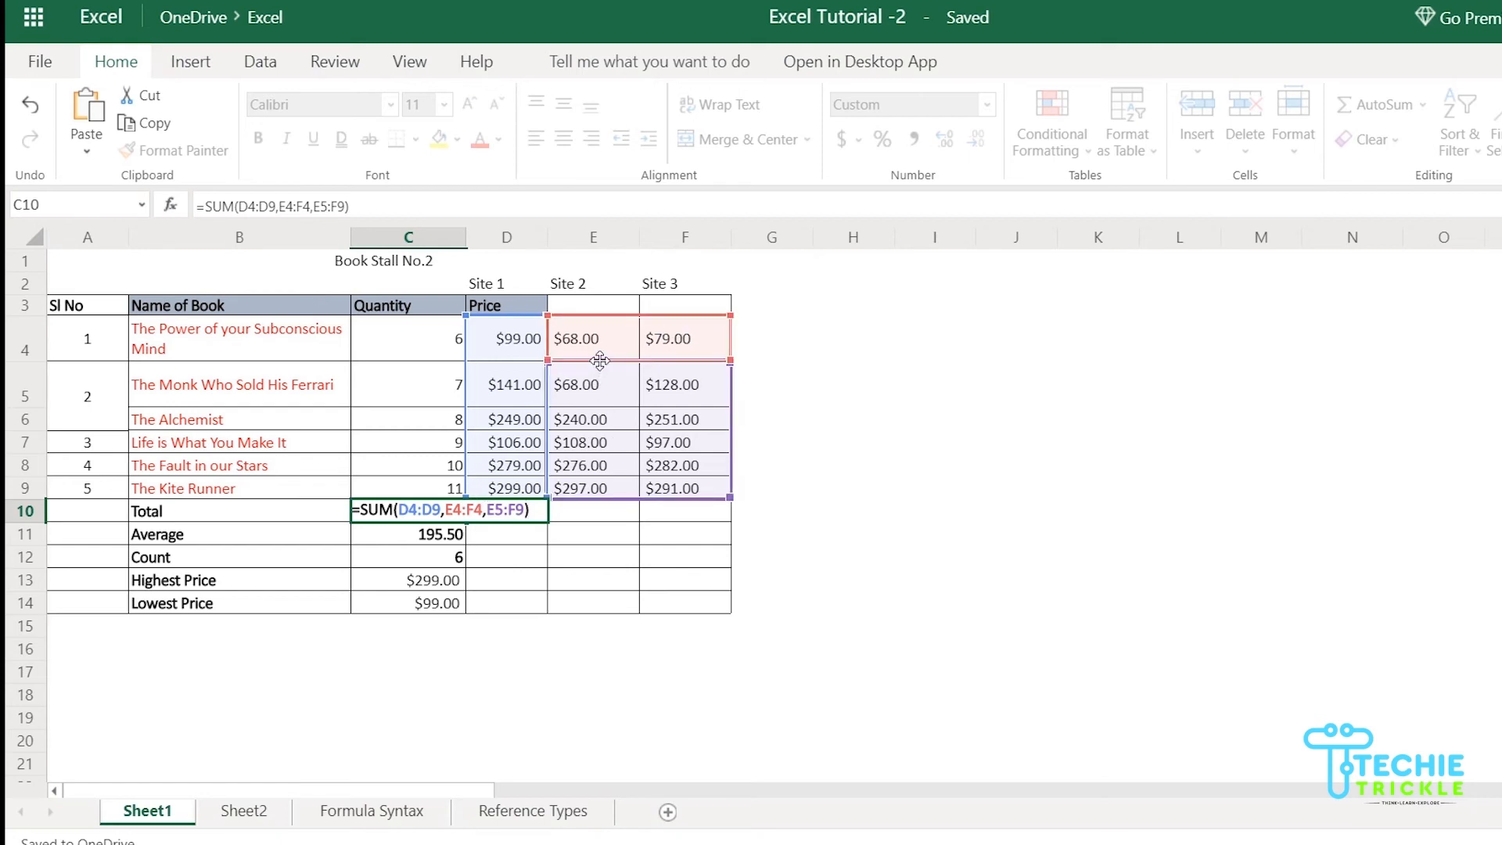
Step: Remove the additional Site 2 and Site 3 ranges from the Total formula in C10, keeping only D4:D9
{"action": "key", "text": "BackSpace"}
{"action": "key", "text": "BackSpace"}
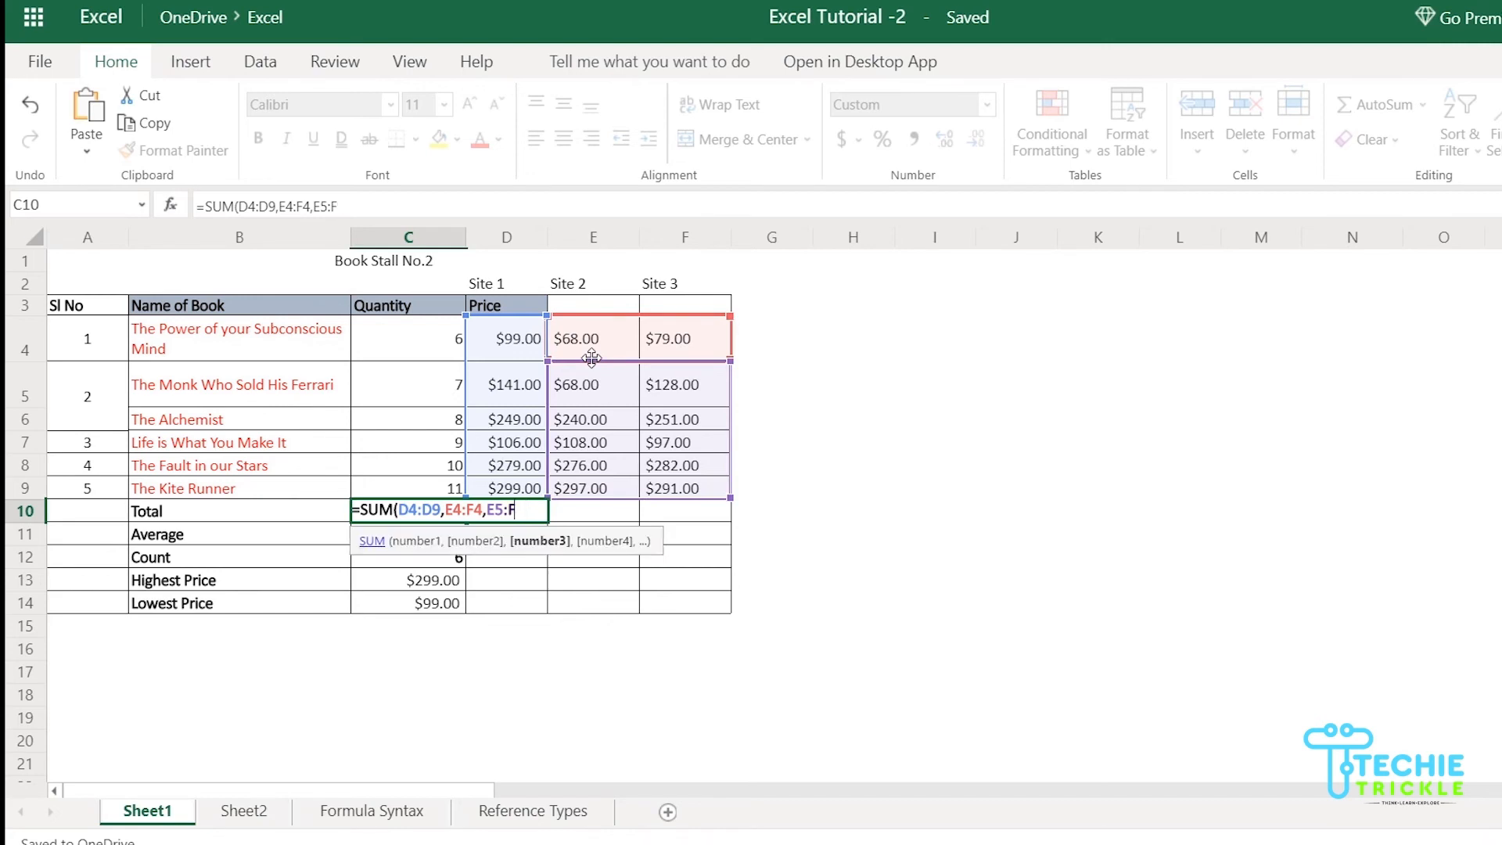
{"action": "key", "text": "BackSpace"}
{"action": "key", "text": "BackSpace"}
{"action": "key", "text": "BackSpace"}
{"action": "key", "text": "BackSpace"}
{"action": "key", "text": "BackSpace"}
{"action": "key", "text": "BackSpace"}
{"action": "key", "text": "BackSpace"}
{"action": "key", "text": "BackSpace"}
{"action": "key", "text": "BackSpace"}
{"action": "key", "text": "BackSpace"}
{"action": "key", "text": "BackSpace"}
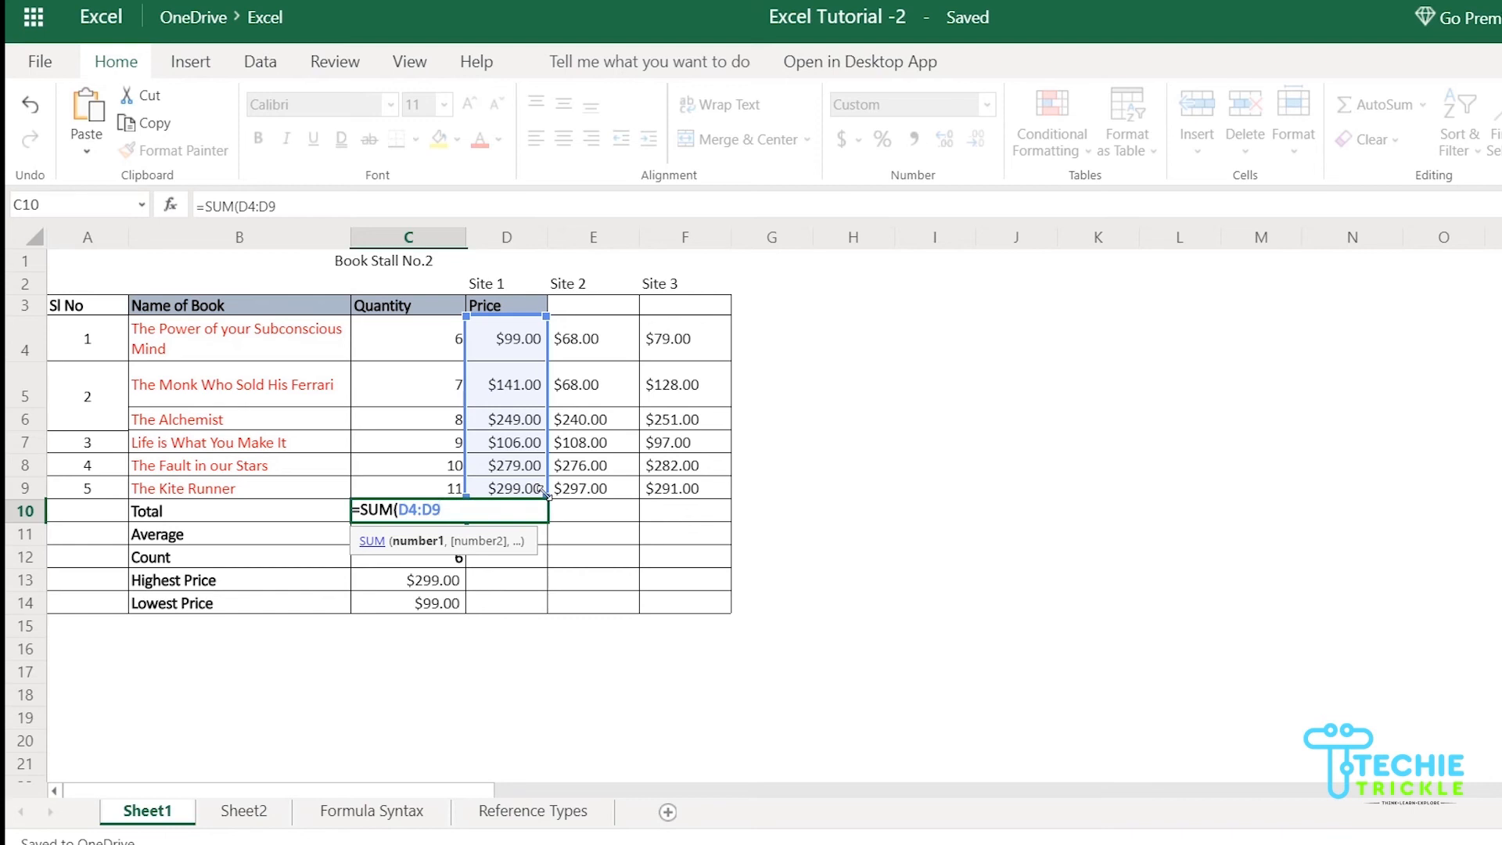
Step: Expand the remaining range across all three site columns, completing the Total formula in C10 as =SUM(D4:F10)
{"action": "left_click_drag", "start_coordinate": [545, 492], "coordinate": [681, 495]}
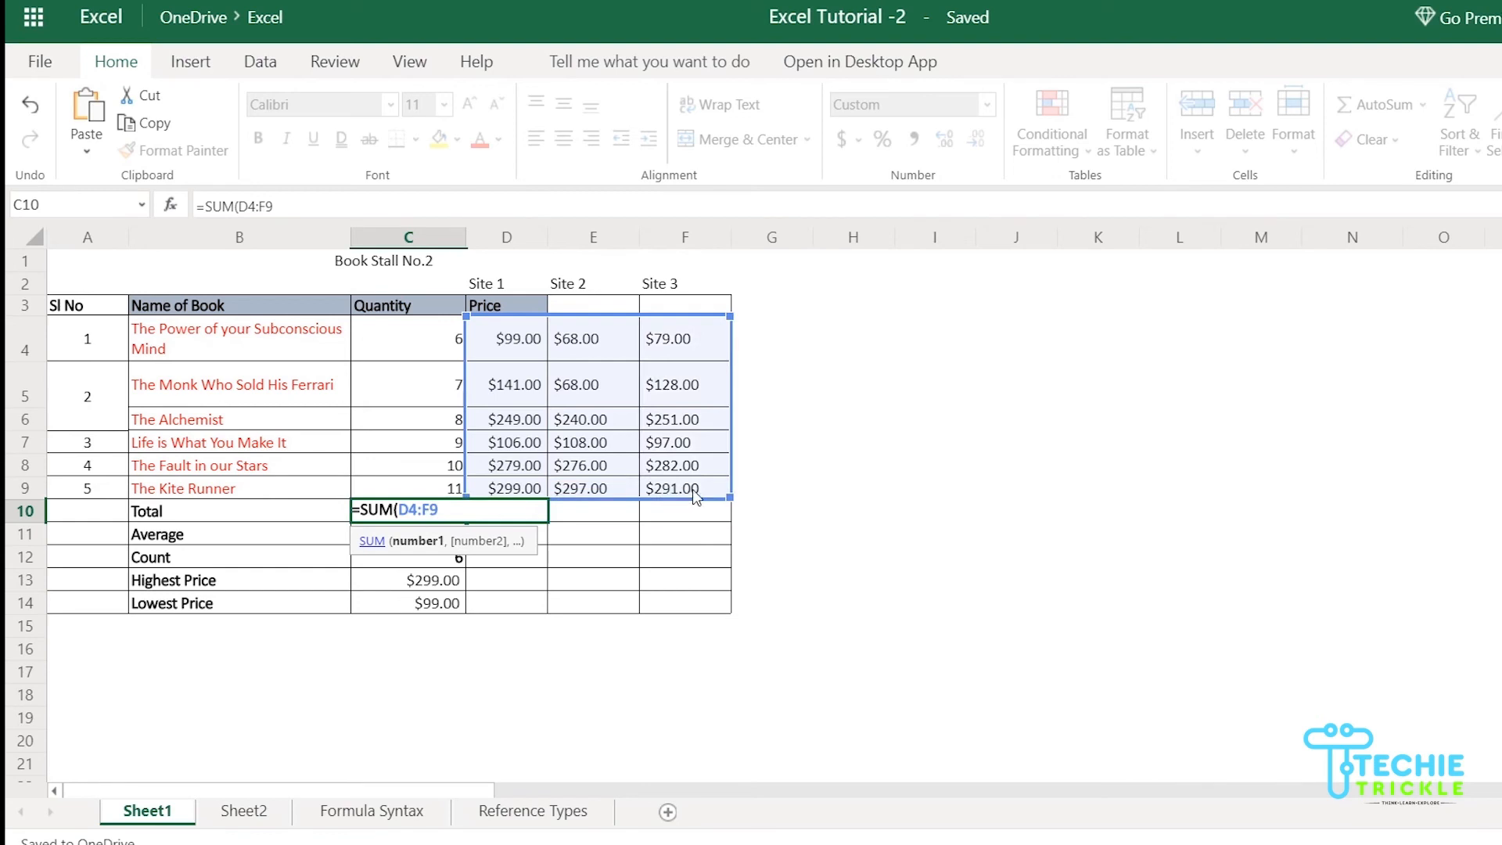
{"action": "left_click_drag", "start_coordinate": [693, 491], "coordinate": [699, 501]}
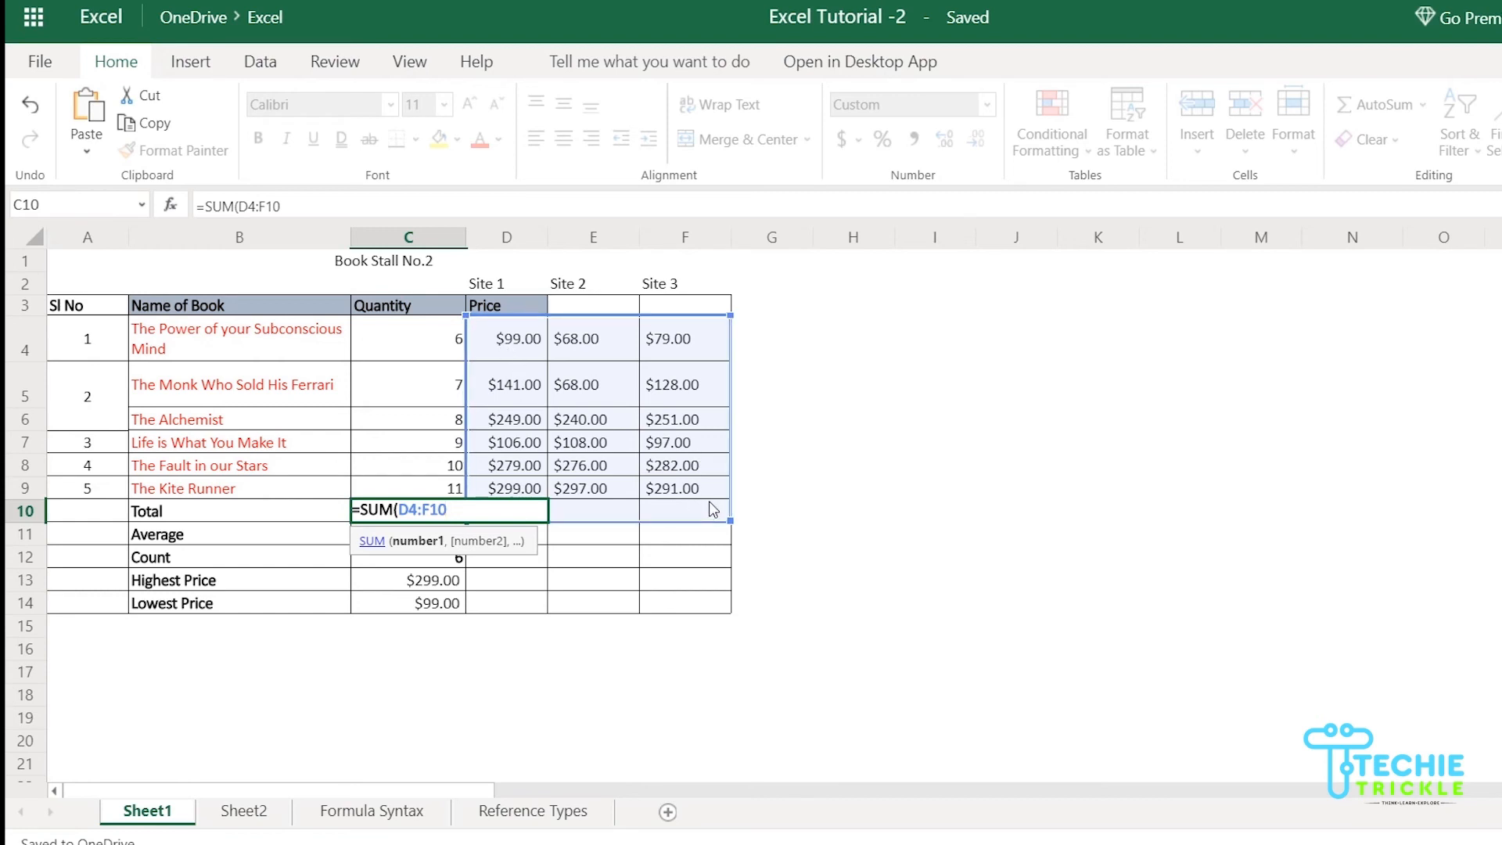
{"action": "type", "text": ")"}
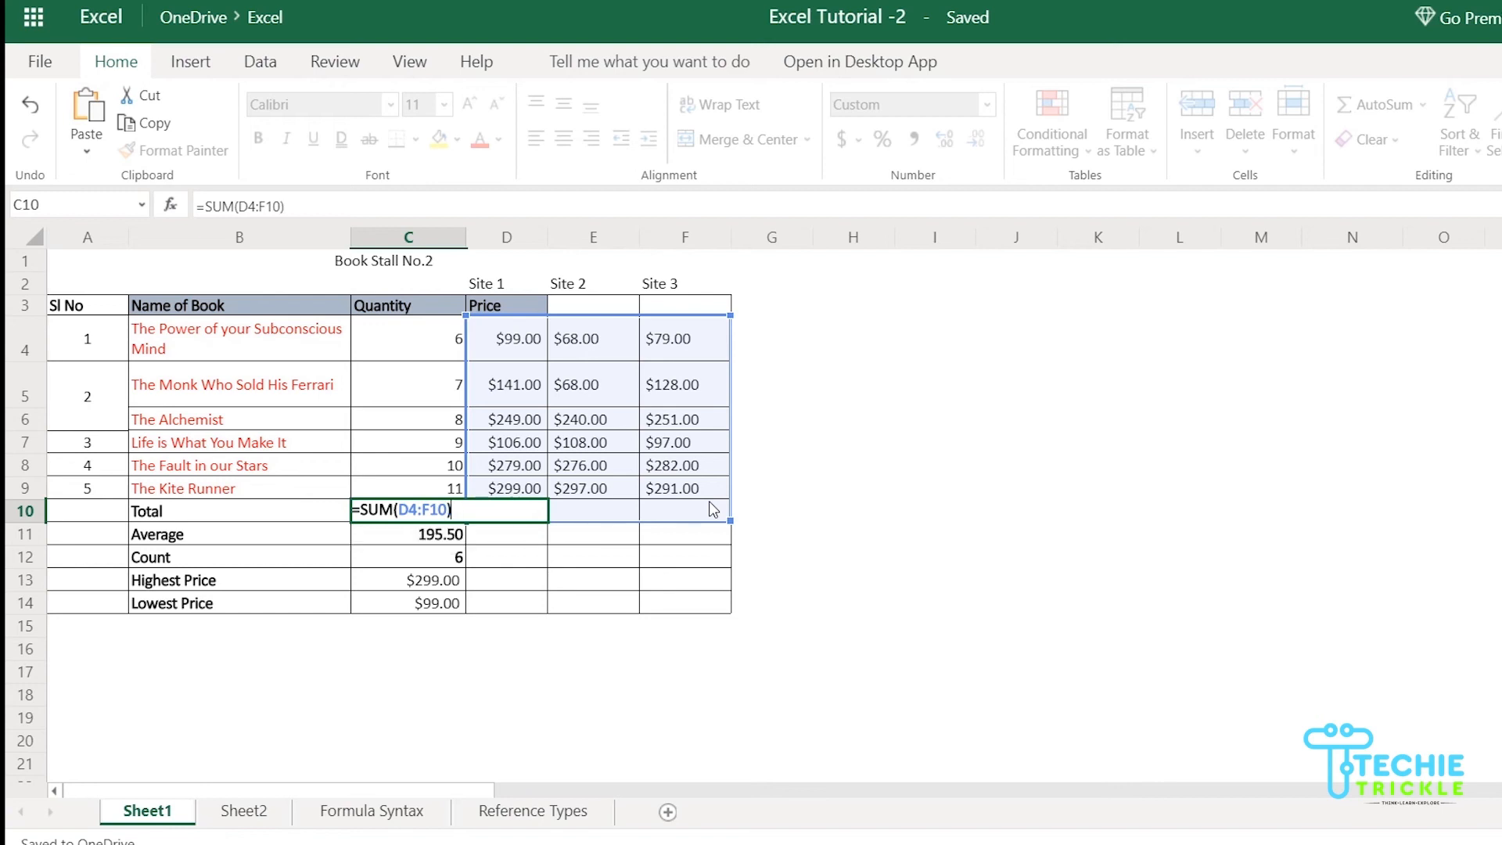
{"action": "key", "text": "ctrl+Return"}
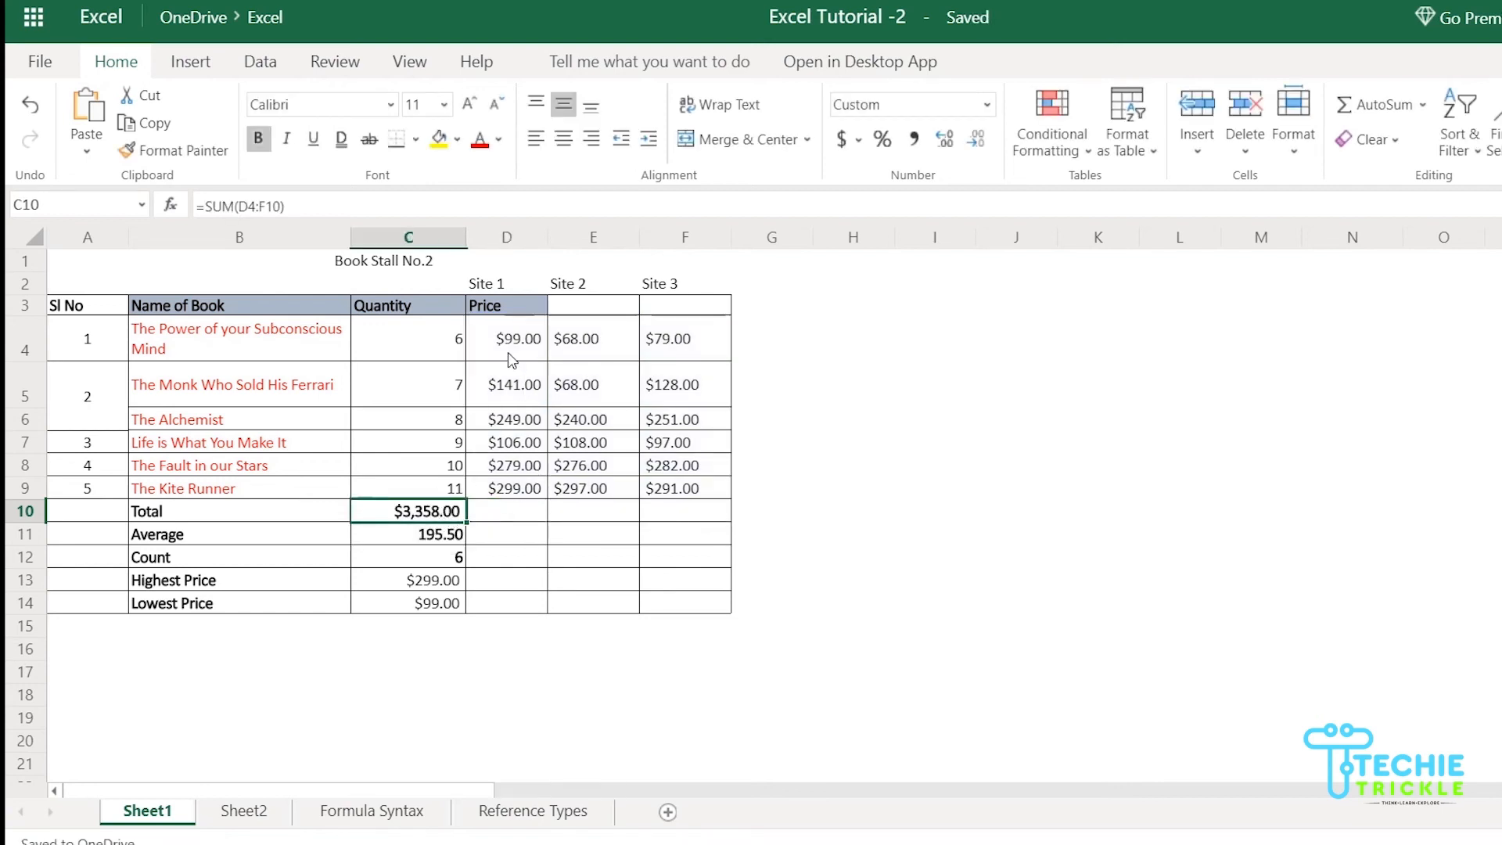
{"action": "double_click", "coordinate": [417, 518]}
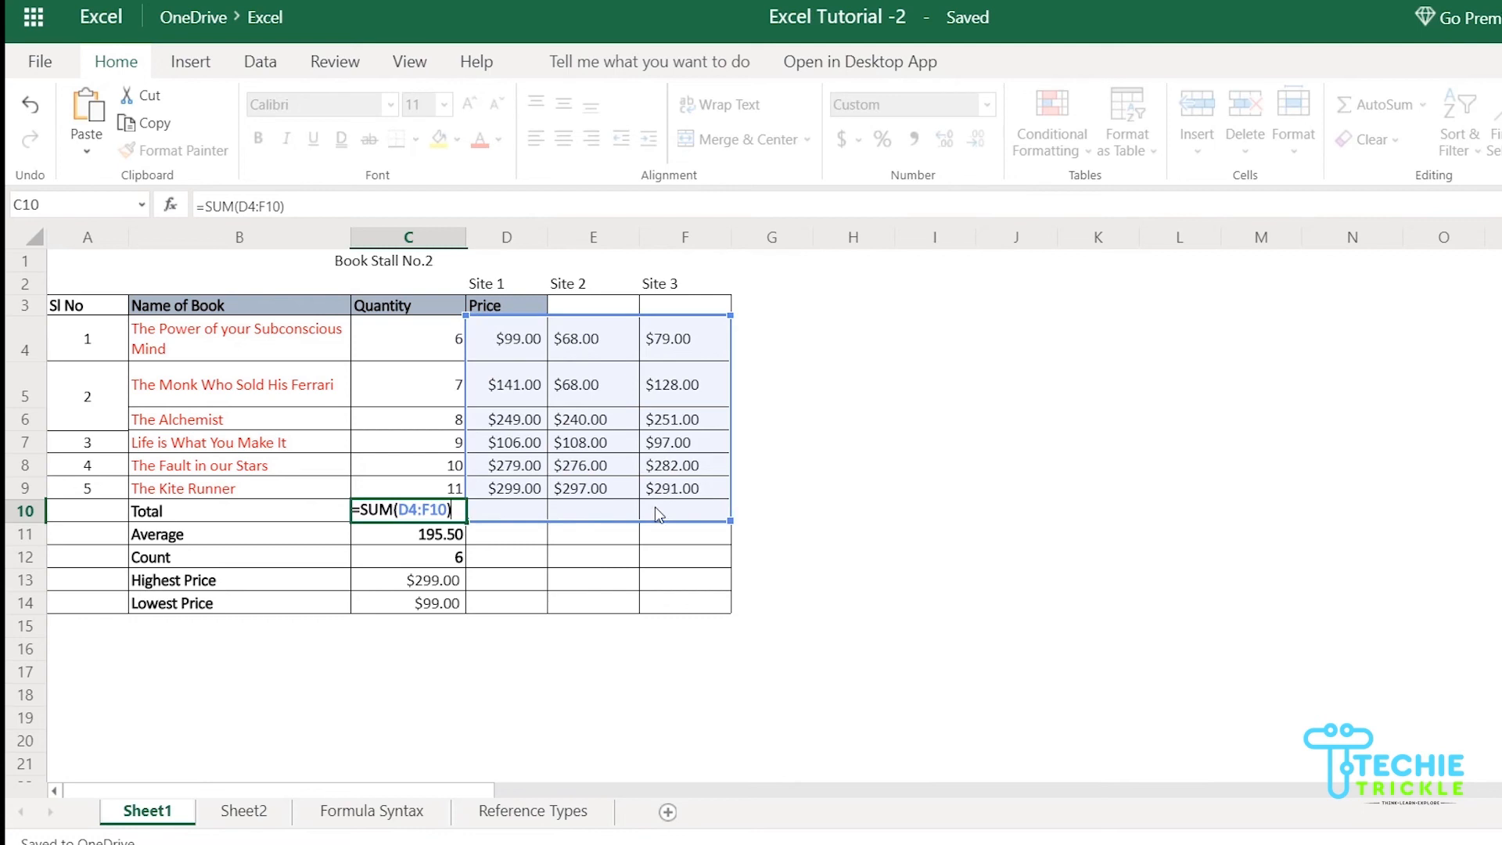
{"action": "key", "text": "Tab"}
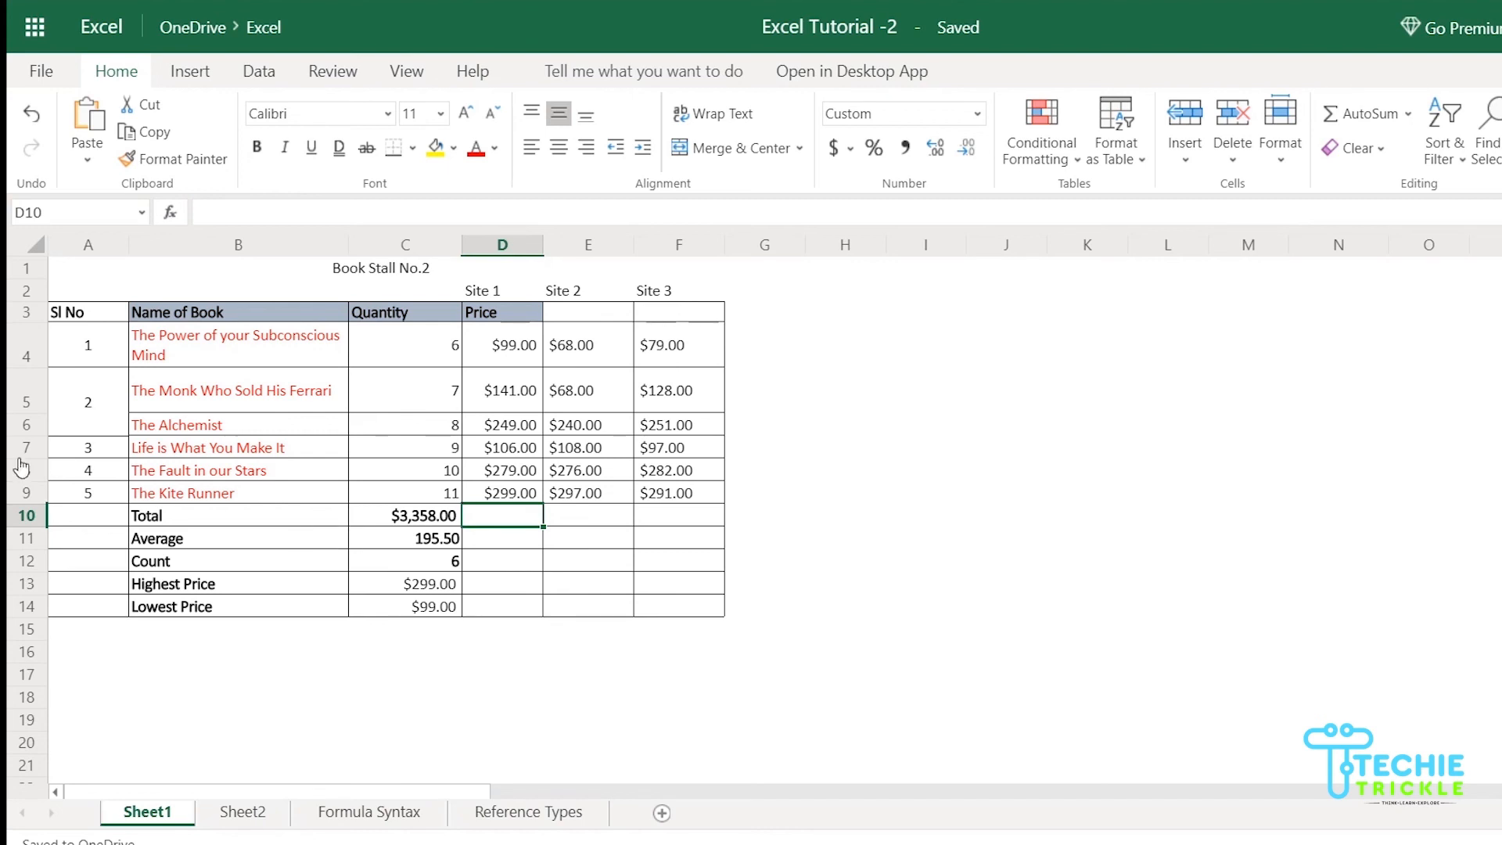
Step: Insert the current date in cell A1 with =TODAY() and reselect the cell
{"action": "left_click", "coordinate": [118, 281]}
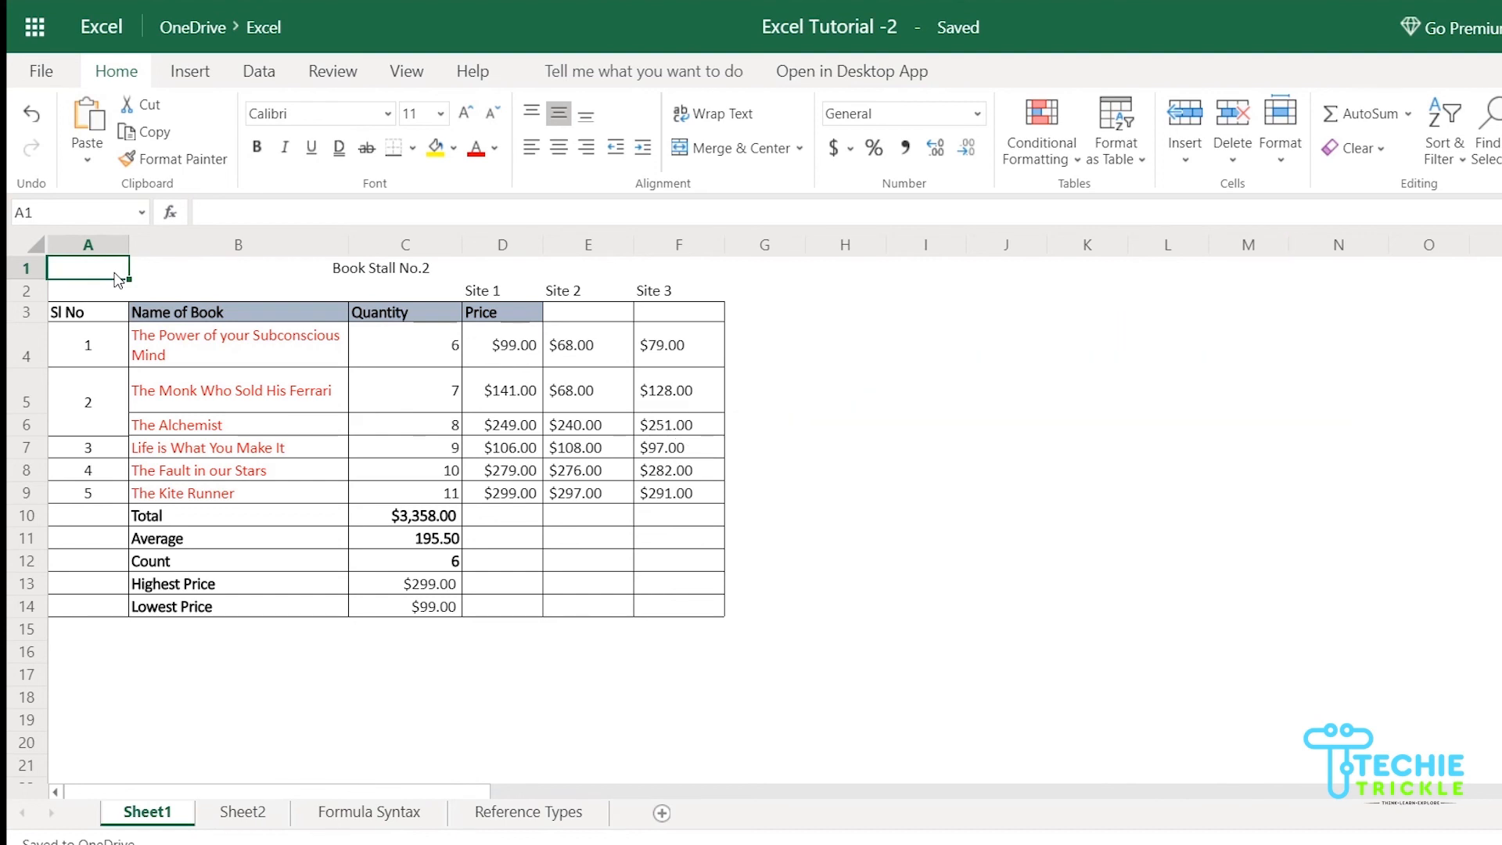
{"action": "type", "text": "="}
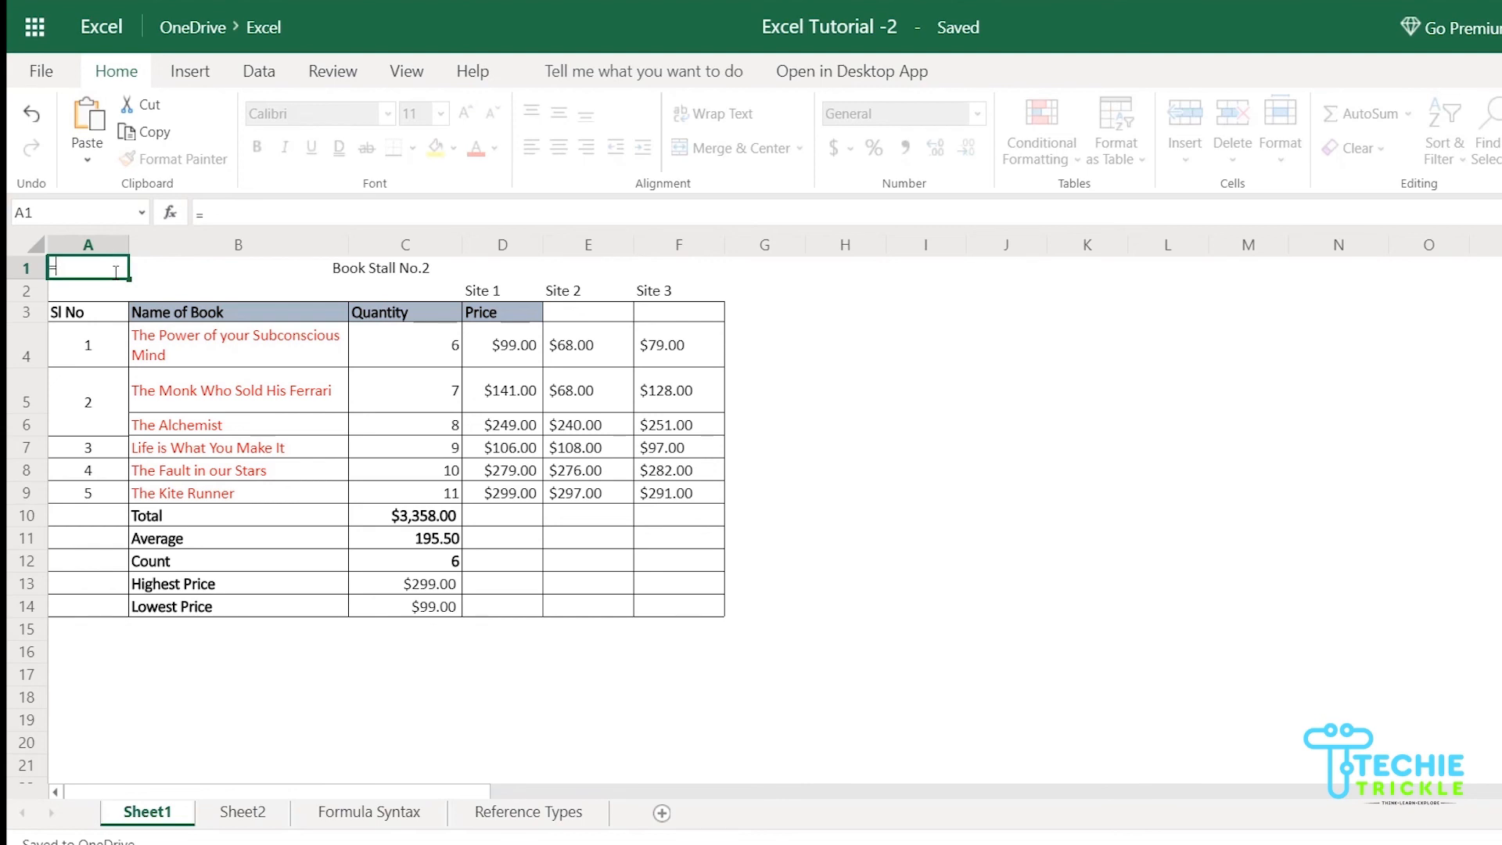
{"action": "type", "text": "TODAY"}
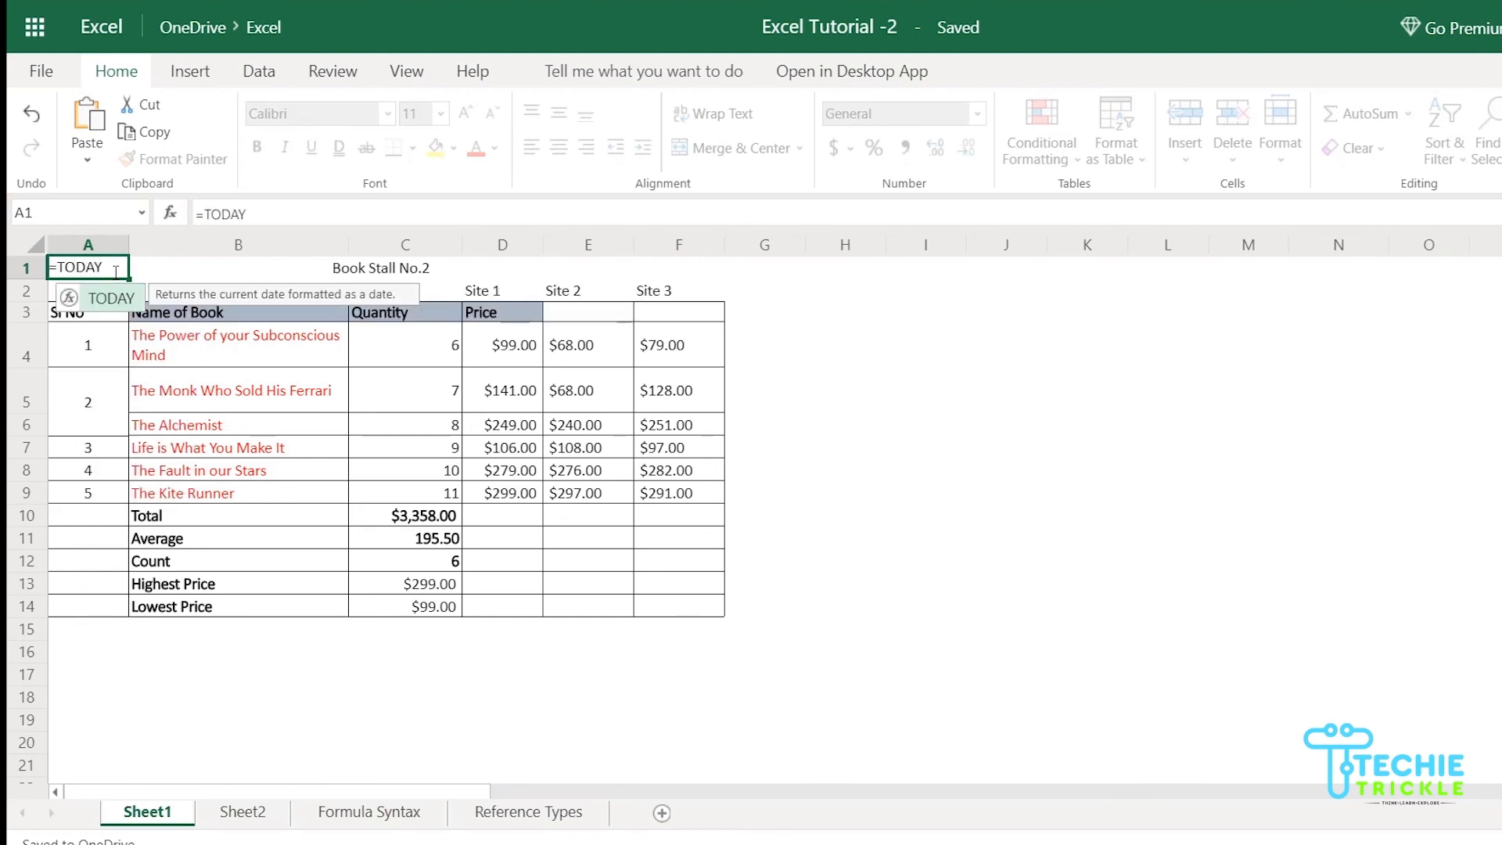
{"action": "type", "text": "()"}
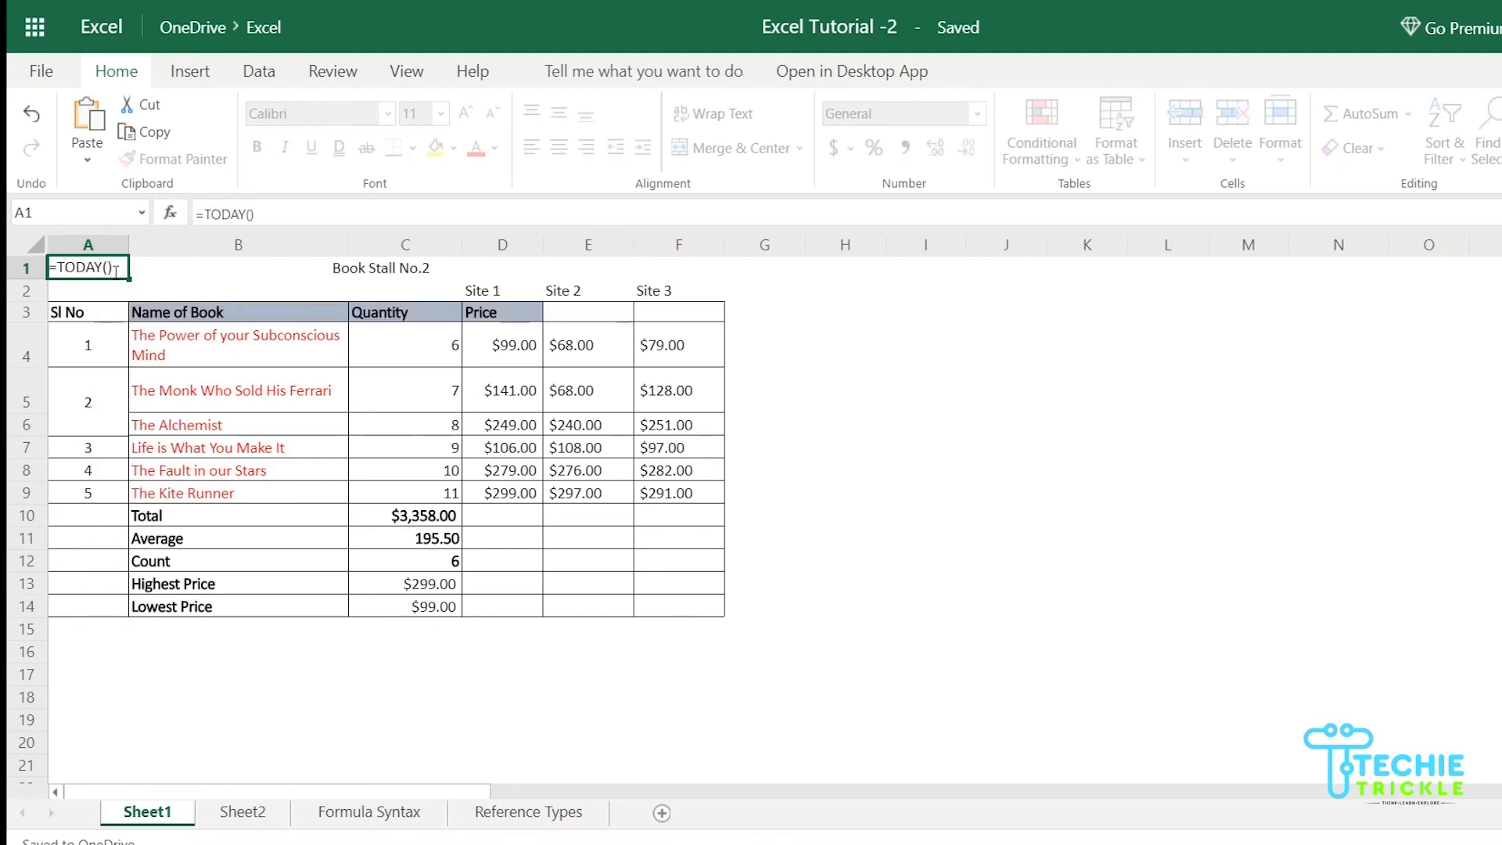
{"action": "left_click", "coordinate": [222, 268]}
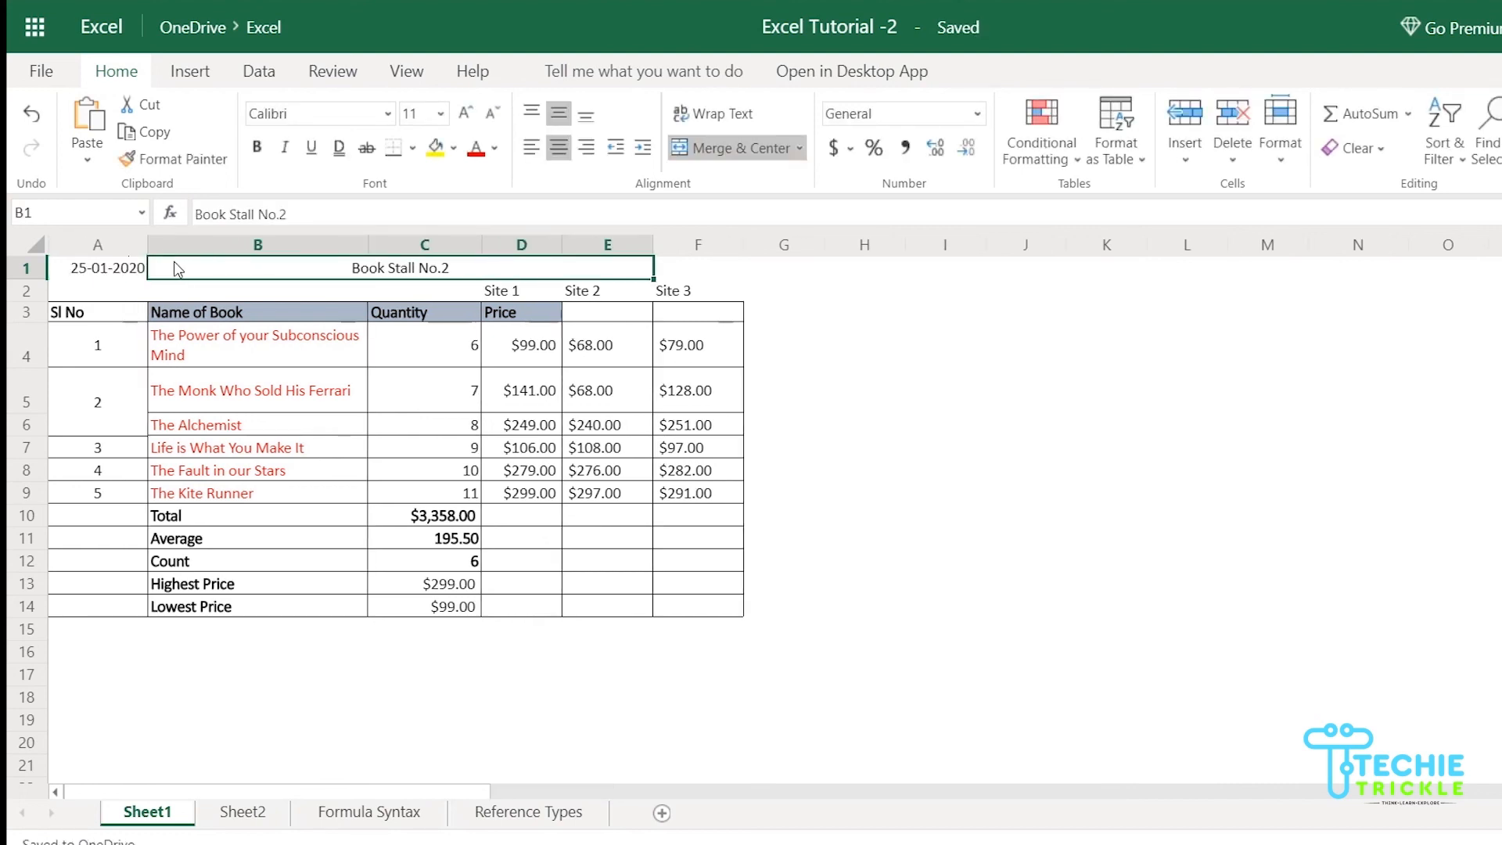
{"action": "left_click", "coordinate": [115, 283]}
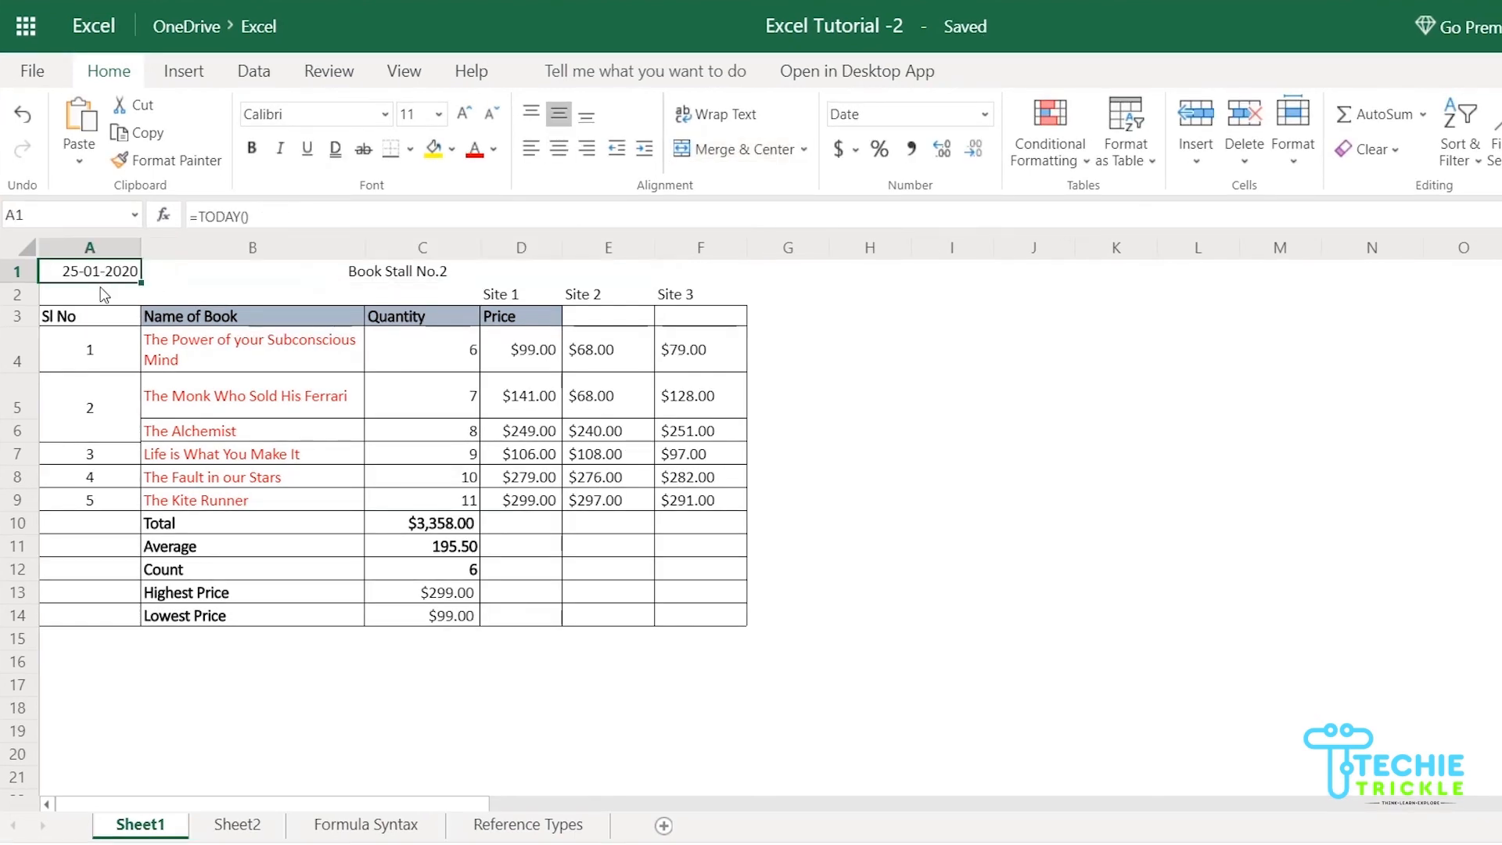